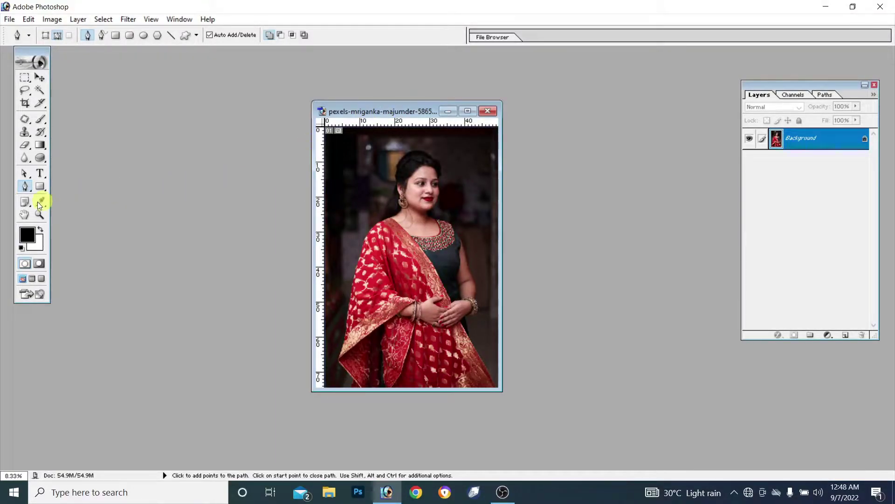
Review the Pen tool variants, then switch to the Move tool with V.
left_click(25, 186)
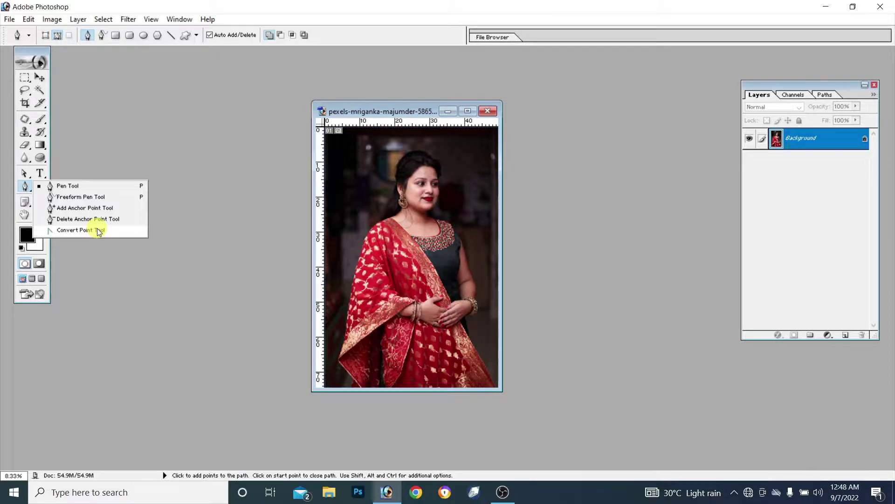
key("v")
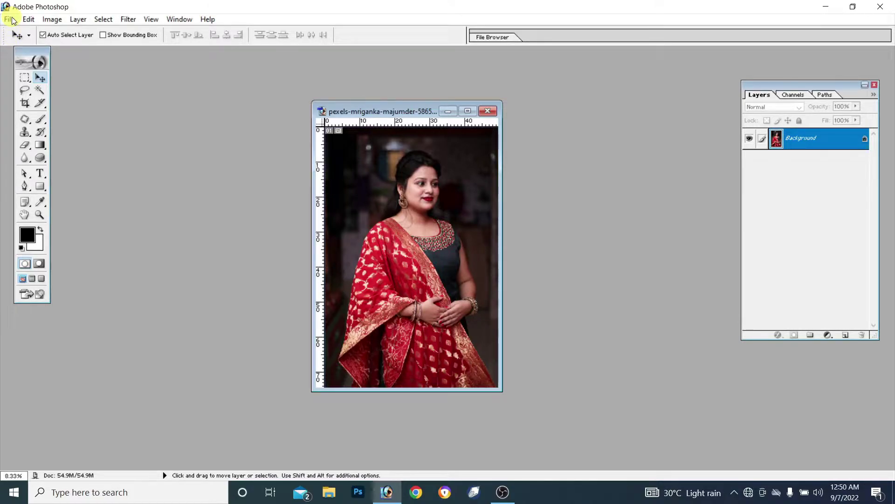
Create a new 1280 x 720 white document, view it full screen on grey, and select the Pen tool.
left_click(10, 20)
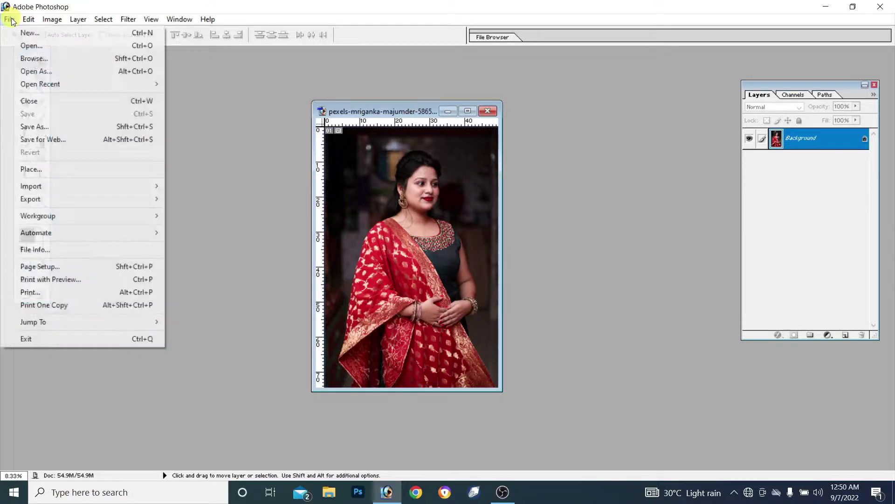
left_click(55, 38)
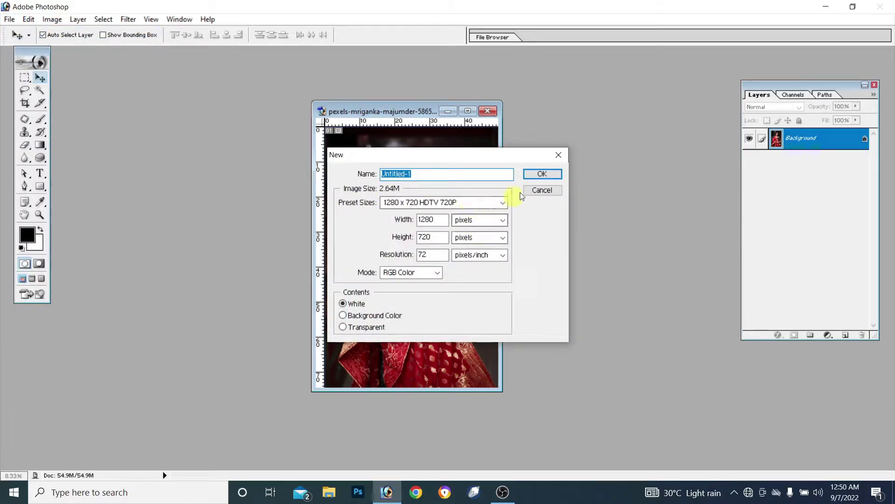
left_click(541, 175)
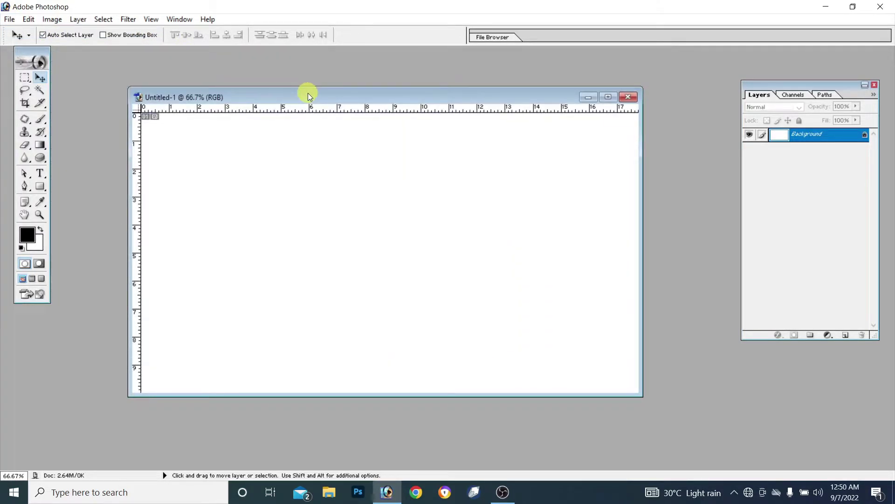
key("f")
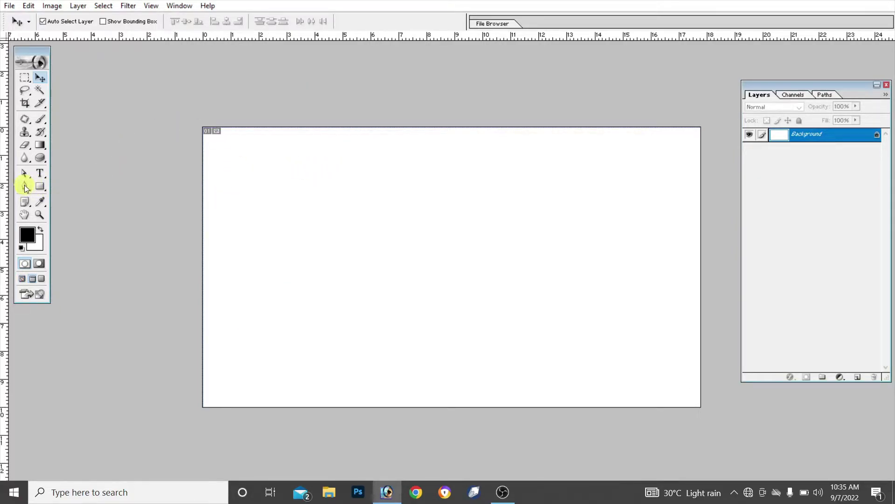
left_click_drag(25, 186, 66, 184)
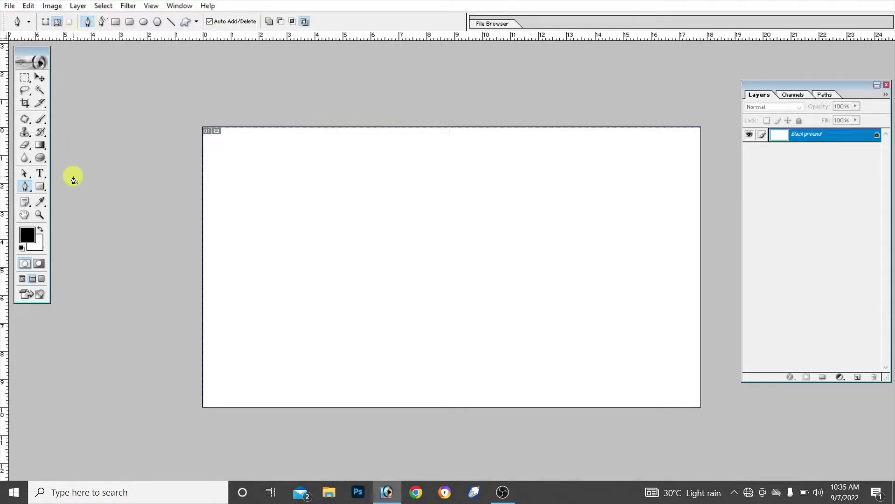
Set the Pen to Paths mode with Exclude overlapping path areas, and reselect the standard Pen Tool.
left_click(45, 22)
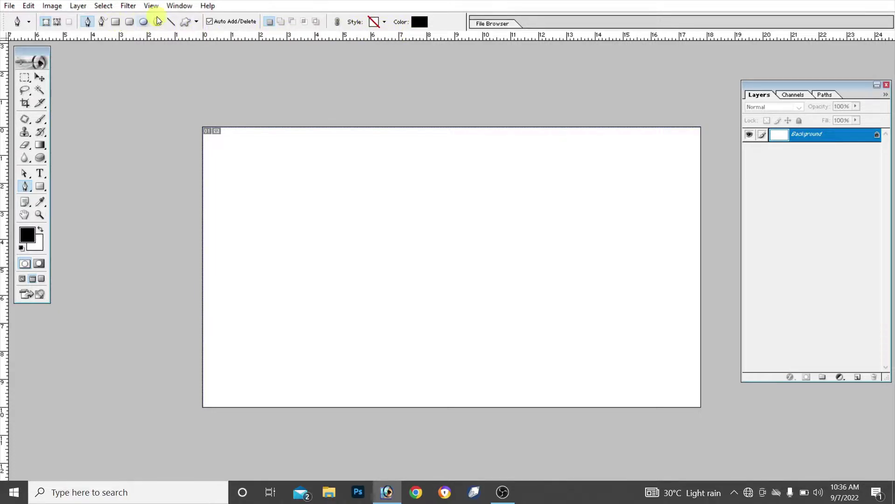
left_click_drag(40, 186, 116, 186)
left_click(25, 186)
left_click(57, 21)
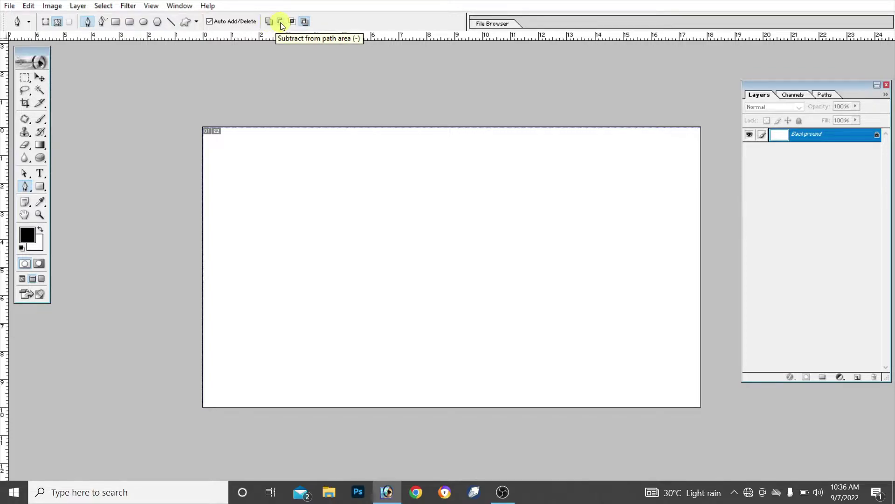
left_click(306, 23)
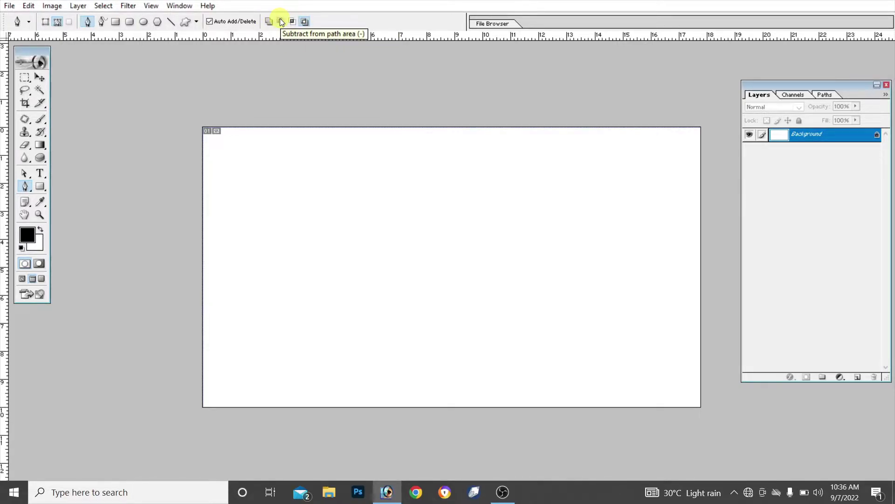
right_click(24, 186)
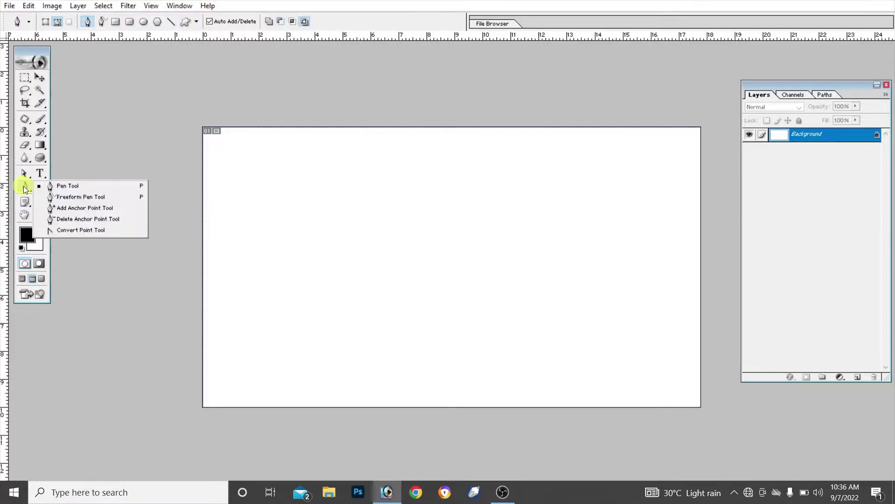
left_click(68, 187)
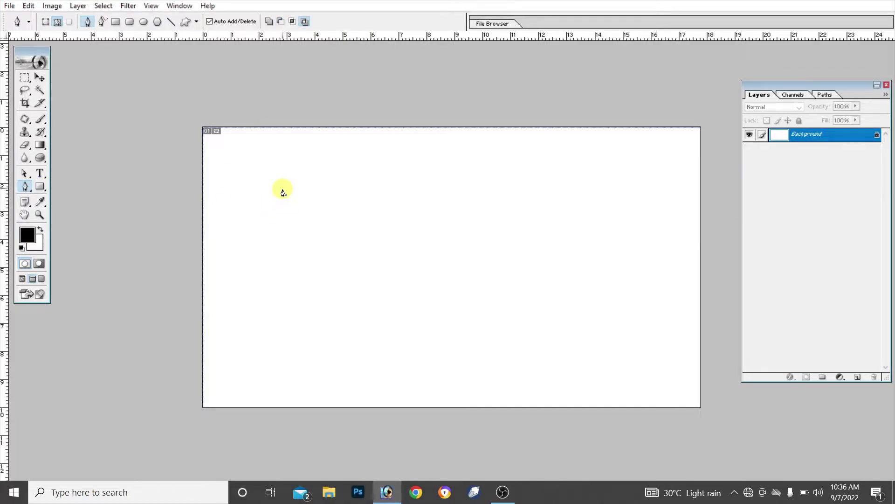
left_click(282, 189)
left_click(286, 262)
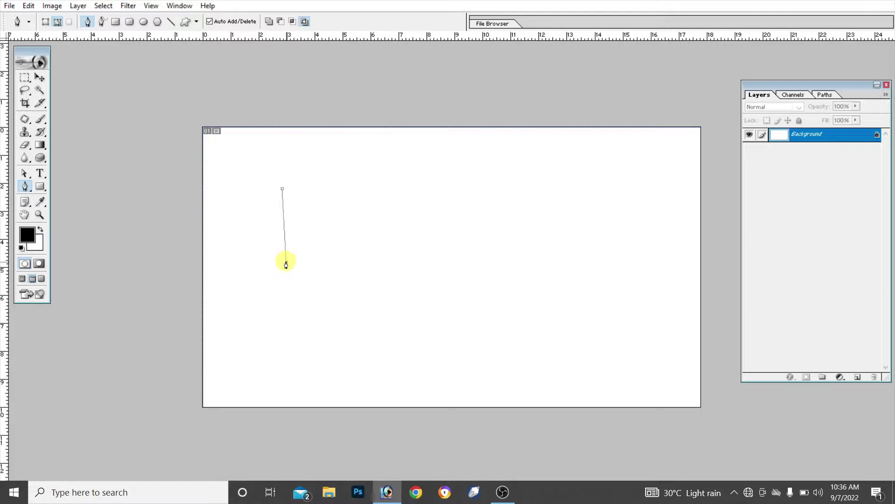
left_click(377, 273)
left_click(429, 224)
left_click(403, 167)
left_click(338, 156)
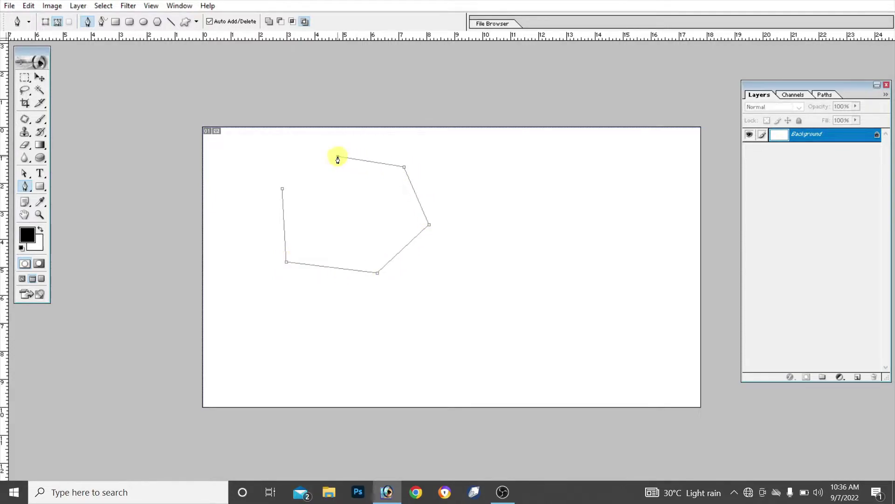
left_click(282, 189)
key("ctrl+Return")
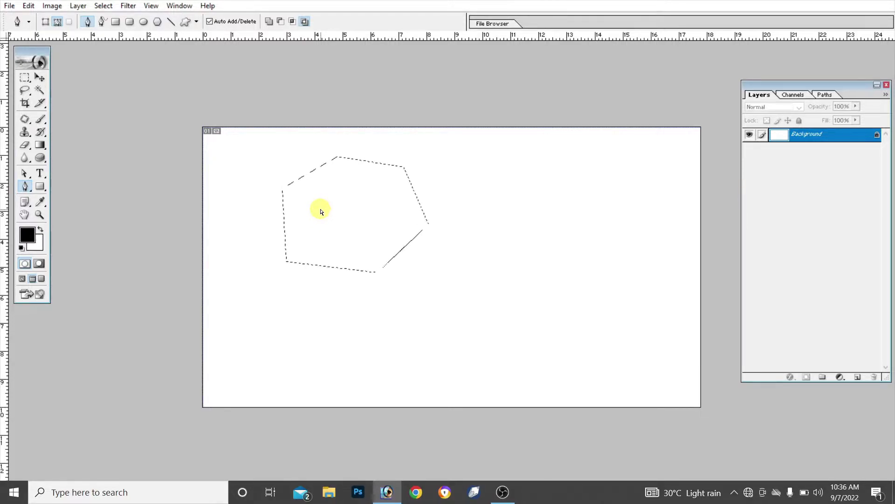
key("ctrl+d")
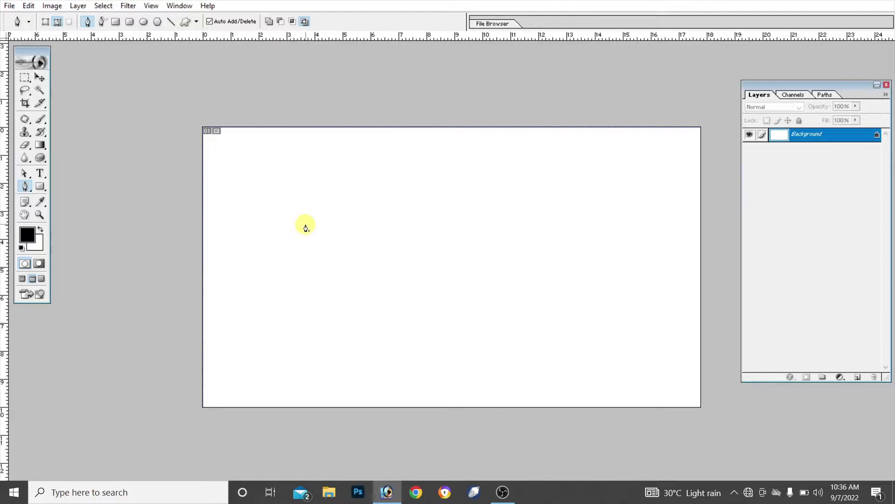
left_click(291, 191)
mouse_move(289, 272)
left_mouse_down()
mouse_move(348, 332)
mouse_move(353, 318)
mouse_move(328, 309)
mouse_move(353, 320)
left_mouse_up()
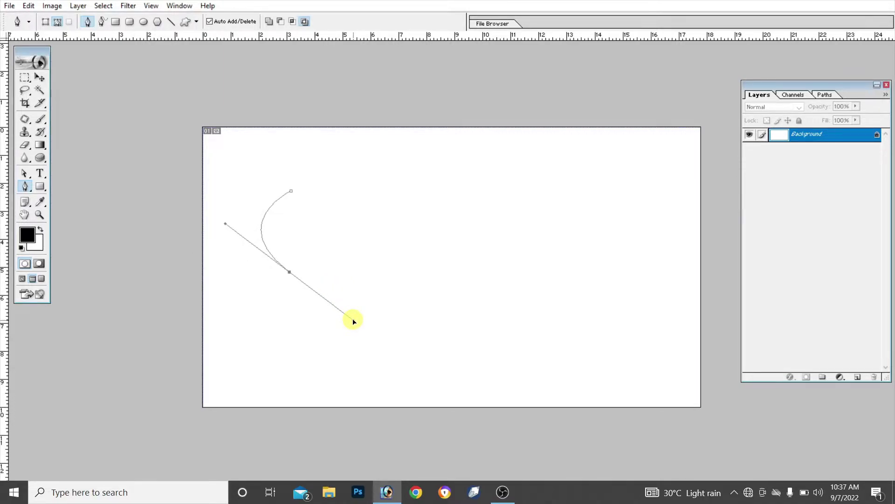
mouse_move(353, 321)
left_mouse_down()
mouse_move(224, 310)
mouse_move(210, 411)
mouse_move(190, 472)
mouse_move(256, 308)
mouse_move(410, 68)
mouse_move(466, 122)
mouse_move(351, 256)
mouse_move(332, 306)
mouse_move(318, 314)
mouse_move(337, 312)
left_mouse_up()
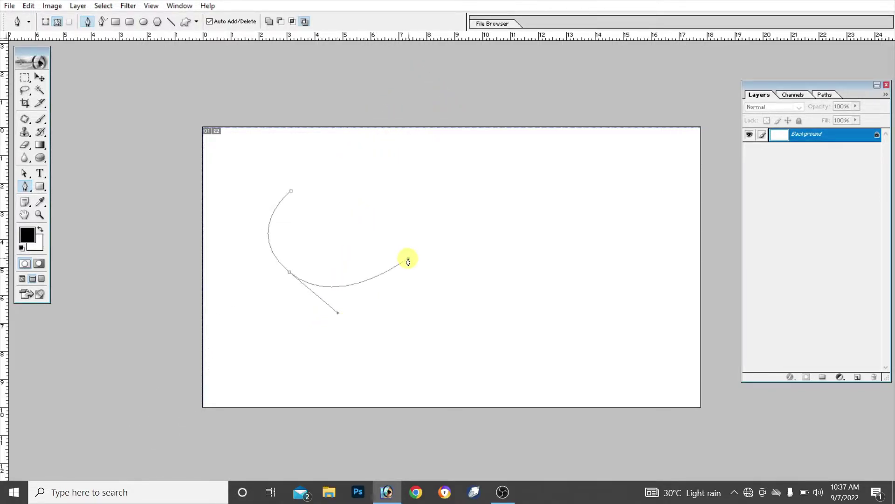
left_click_drag(408, 258, 443, 187)
left_click_drag(386, 166, 353, 150)
left_click(291, 191)
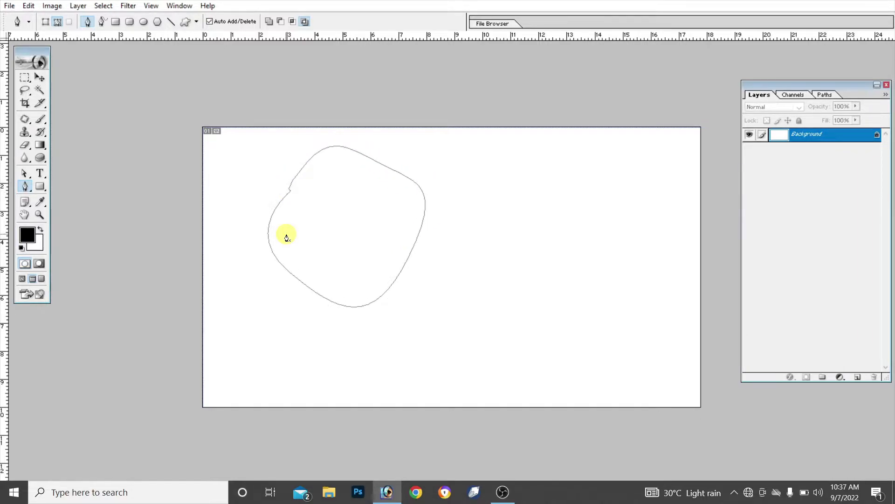
key("ctrl+Return")
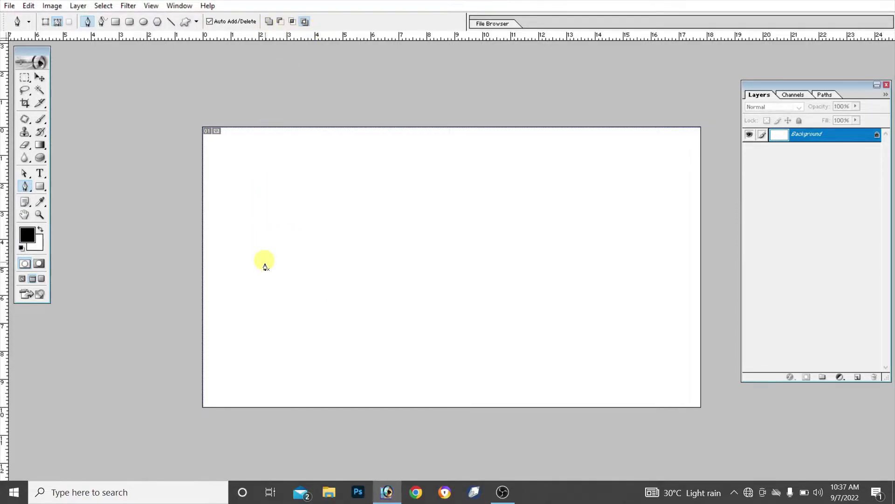
Draw a closed polygon path on the canvas.
left_click(297, 204)
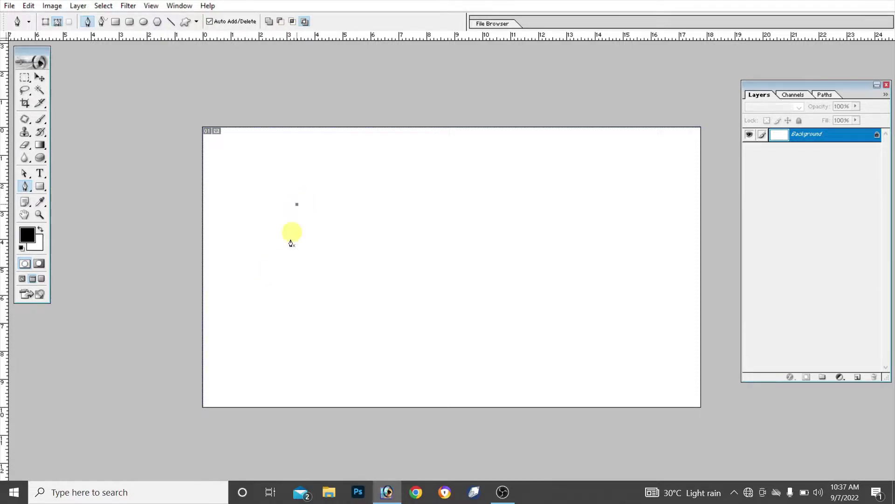
left_click(287, 269)
left_click(431, 343)
left_click(475, 251)
left_click(447, 184)
left_click(387, 172)
left_click_drag(339, 182, 333, 187)
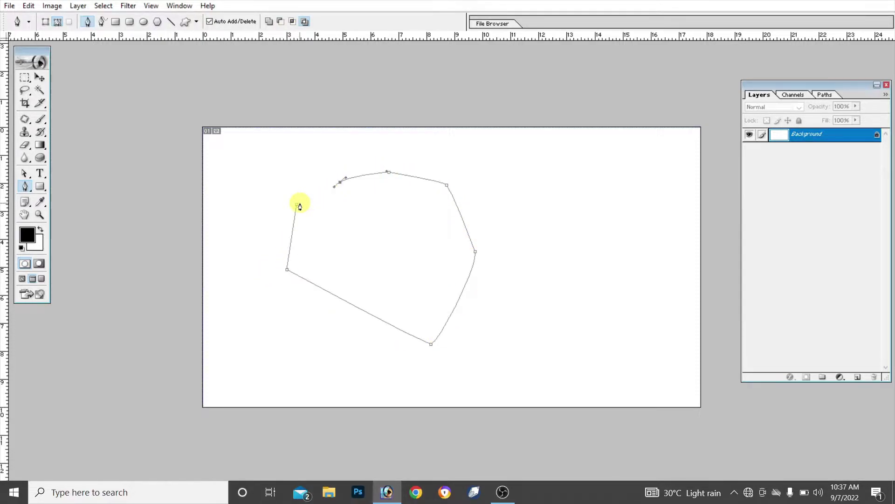
left_click(297, 205)
Add an overlapping second path in Add to path area mode, load the merged selection, then deselect.
left_click(269, 22)
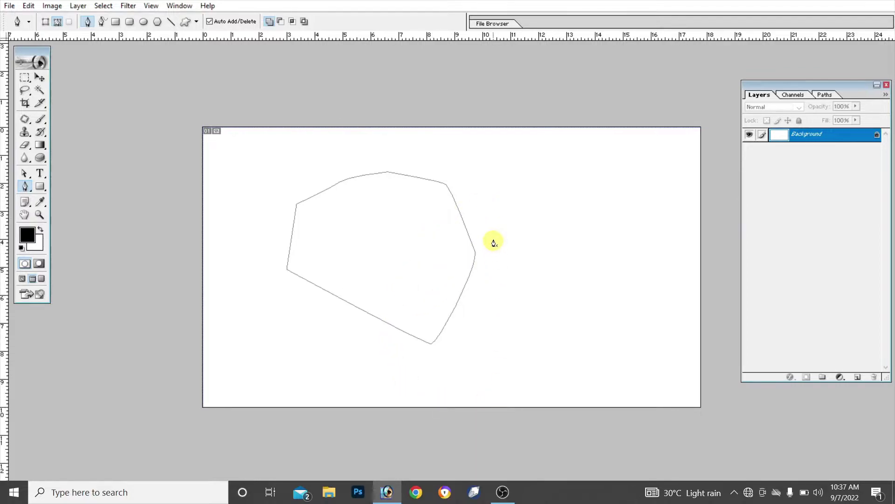
left_click(431, 240)
left_click(407, 330)
left_click(417, 363)
left_click(516, 368)
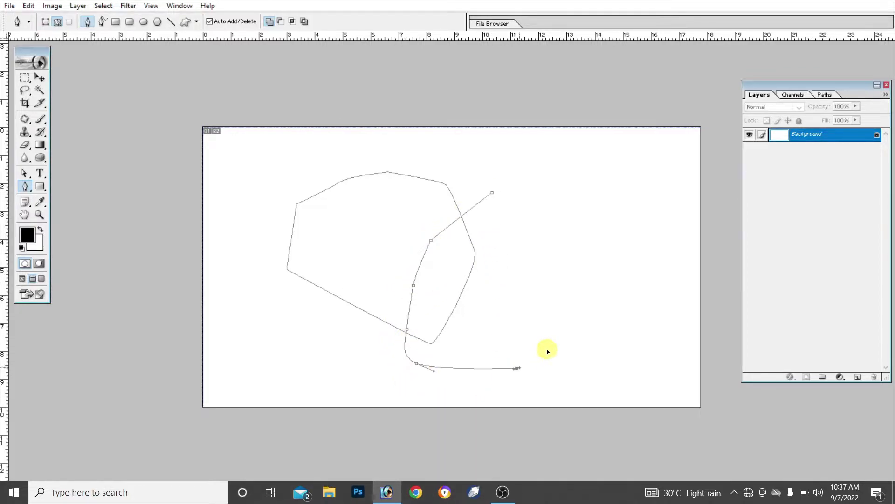
left_click(547, 349)
left_click(535, 248)
left_click(518, 196)
left_click(492, 194)
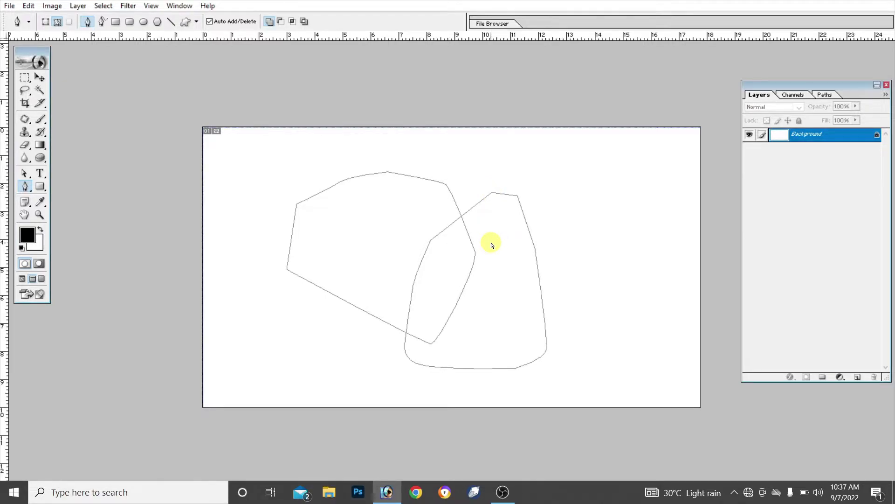
key("ctrl+Return")
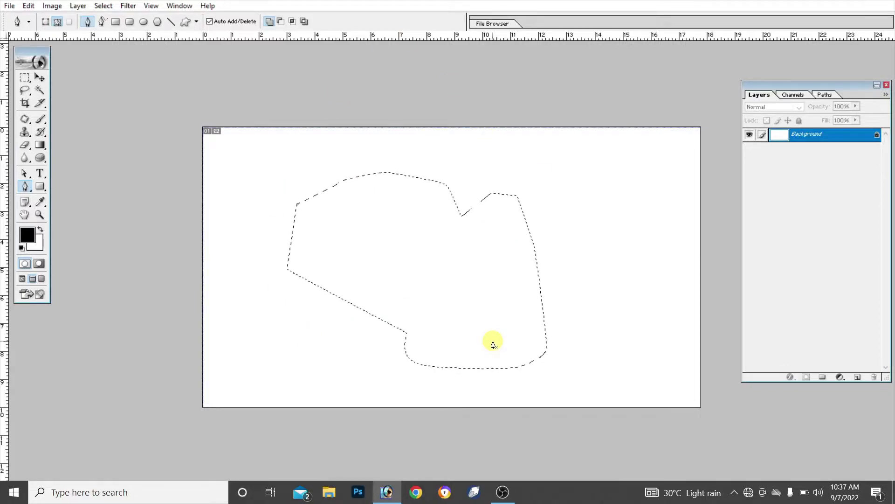
key("ctrl+d")
Draw a closed round path near the canvas centre.
left_click(333, 203)
left_click(315, 241)
left_click(317, 281)
left_click(352, 322)
left_click(397, 342)
left_click(480, 291)
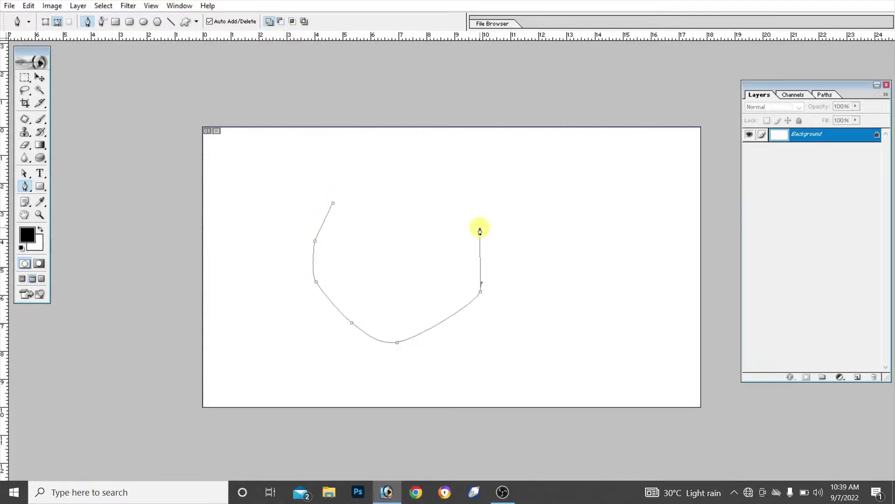
left_click(480, 229)
left_click(420, 183)
left_click(379, 184)
left_click(333, 204)
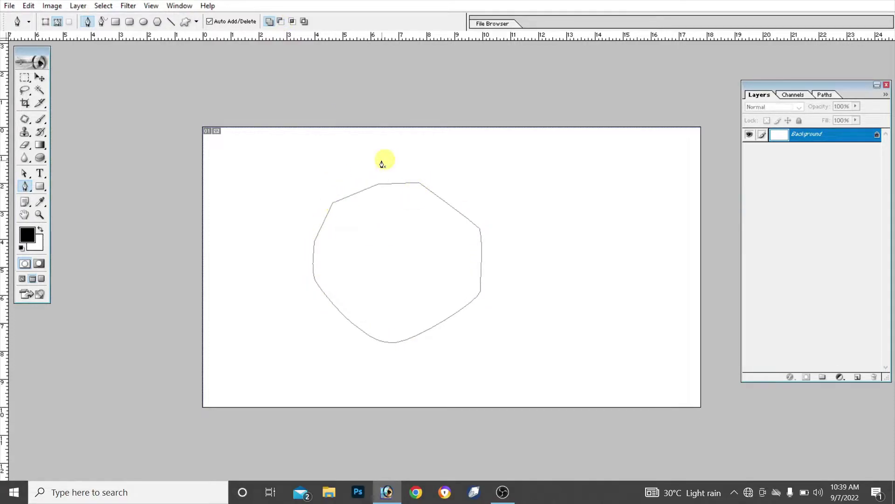
Subtract an overlapping path to get a crescent selection, then draw a freeform path in the centre.
left_click(279, 22)
left_click(473, 197)
left_click(435, 265)
left_click(432, 327)
left_click(477, 350)
left_click(555, 284)
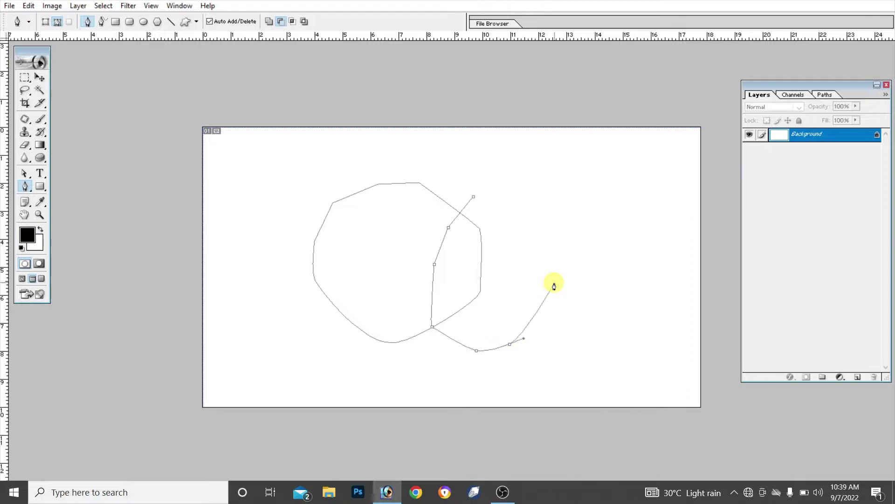
left_click(539, 226)
left_click(519, 201)
left_click(484, 196)
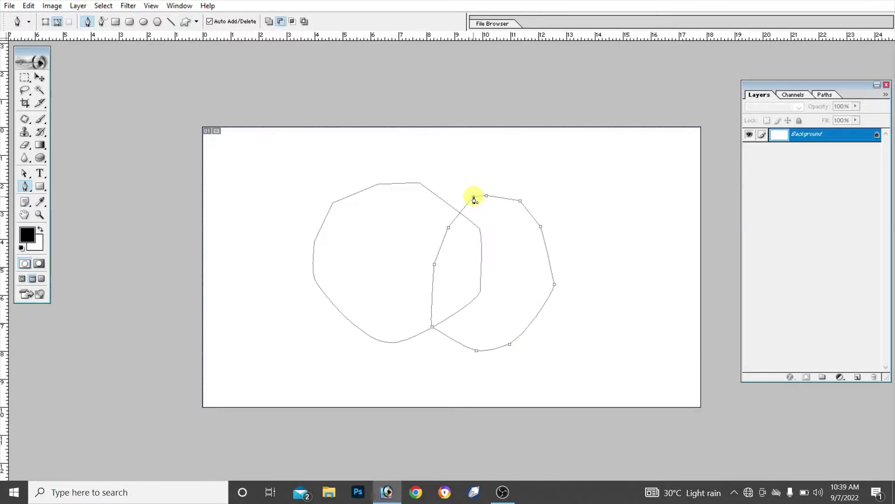
left_click(473, 197)
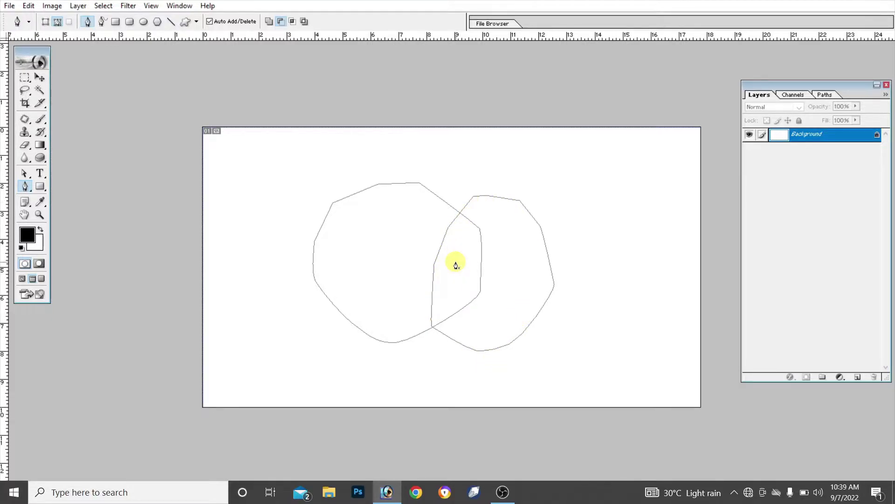
key("ctrl+Return")
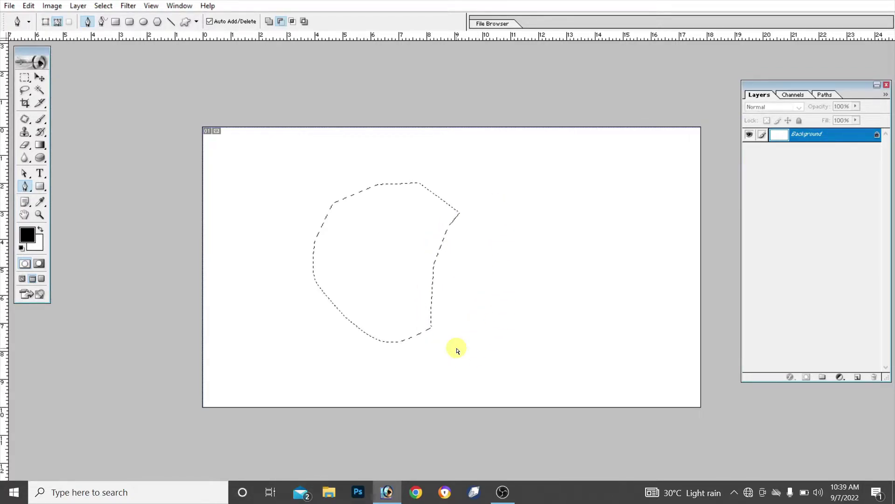
mouse_move(352, 197)
left_mouse_down()
mouse_move(501, 360)
mouse_move(352, 197)
left_mouse_up()
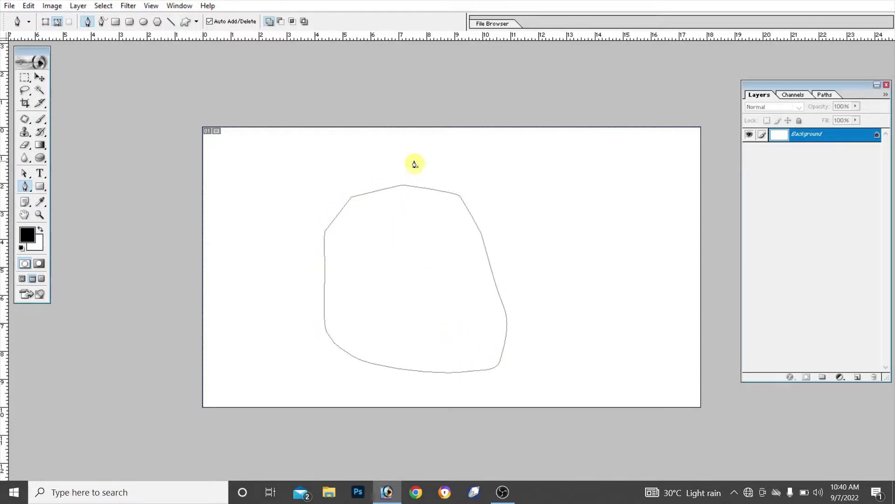
Intersect a second overlapping freeform path to select only the shared area, then return to Add mode.
left_click(293, 22)
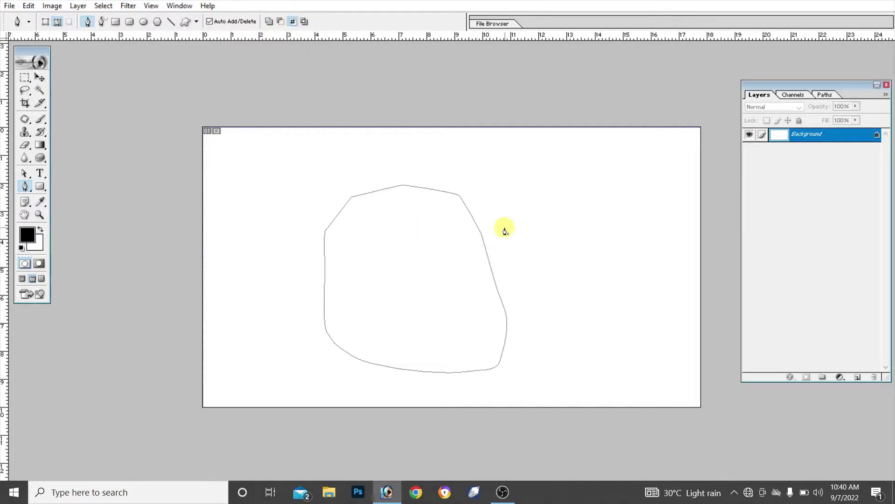
mouse_move(493, 206)
left_mouse_down()
mouse_move(435, 306)
mouse_move(480, 370)
mouse_move(573, 326)
mouse_move(552, 216)
mouse_move(514, 200)
mouse_move(492, 204)
left_mouse_up()
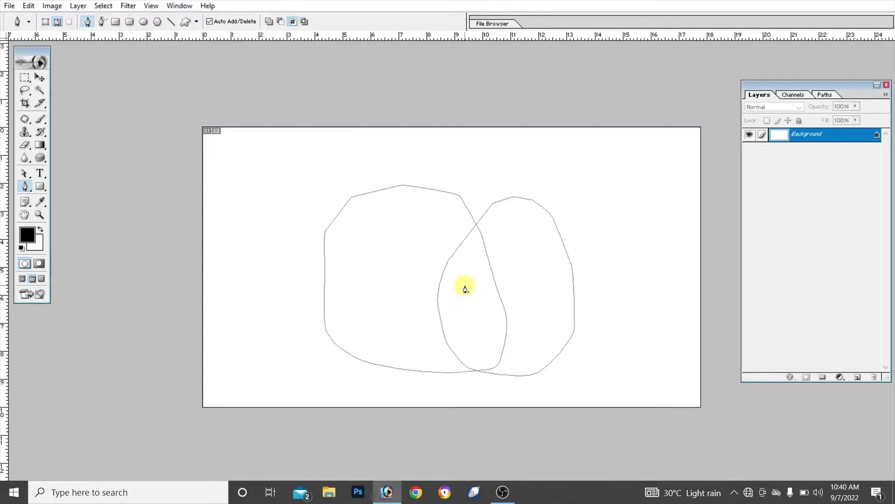
key("ctrl+Return")
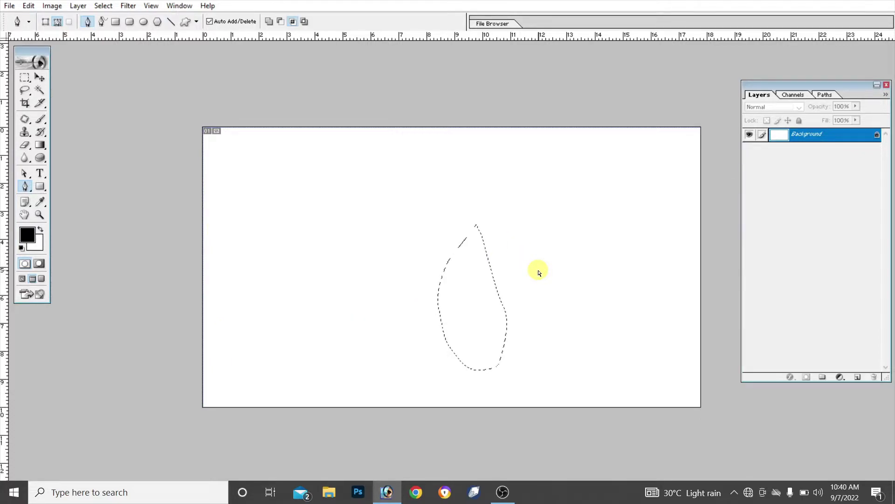
left_click(269, 21)
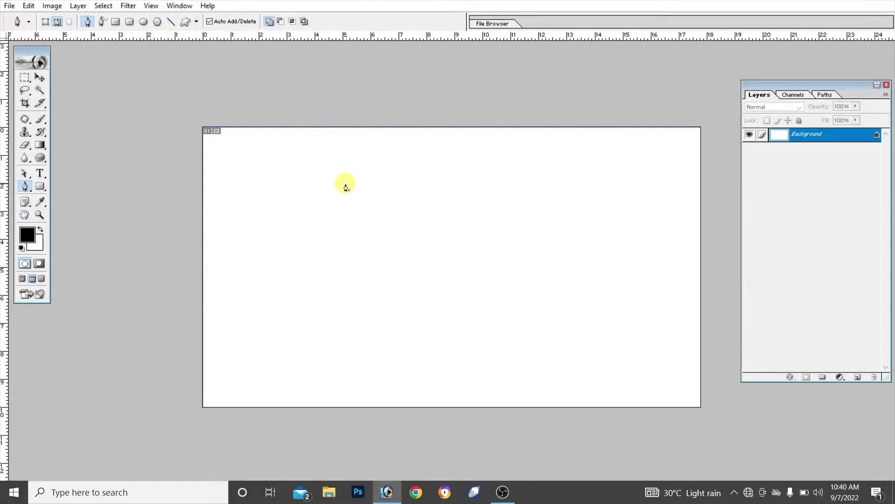
Draw a U-shaped freeform path, set Exclude overlapping areas, and begin an overlapping second path.
mouse_move(355, 199)
left_mouse_down()
mouse_move(320, 314)
mouse_move(460, 336)
mouse_move(456, 192)
mouse_move(355, 197)
left_mouse_up()
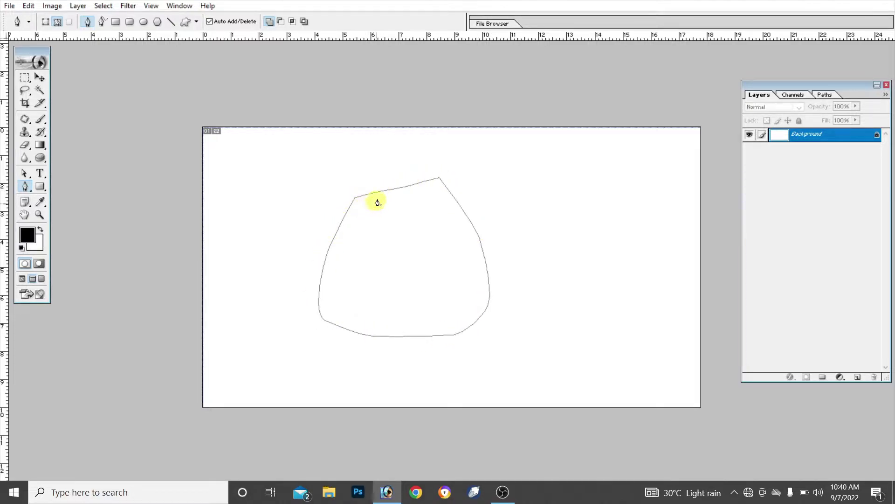
left_click(304, 21)
left_click(482, 205)
left_click(416, 268)
left_click(439, 316)
left_click(455, 335)
left_click(497, 360)
Close the second path, load both as an excluded-overlap selection, then deselect.
left_click_drag(560, 331, 562, 327)
left_click(577, 215)
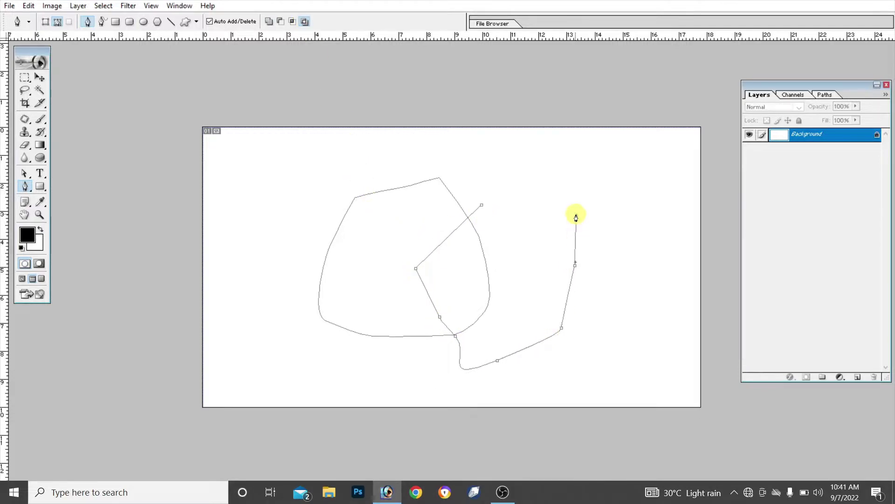
left_click(550, 195)
left_click(499, 182)
left_click(481, 204)
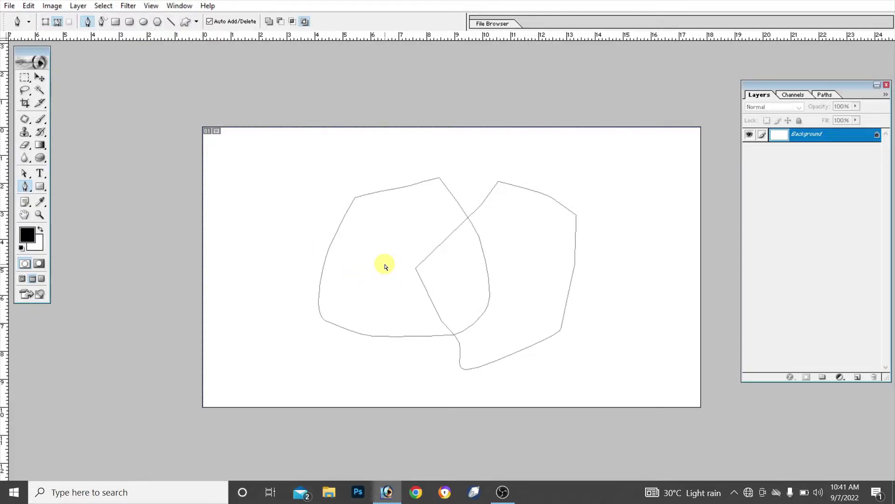
key("ctrl+Return")
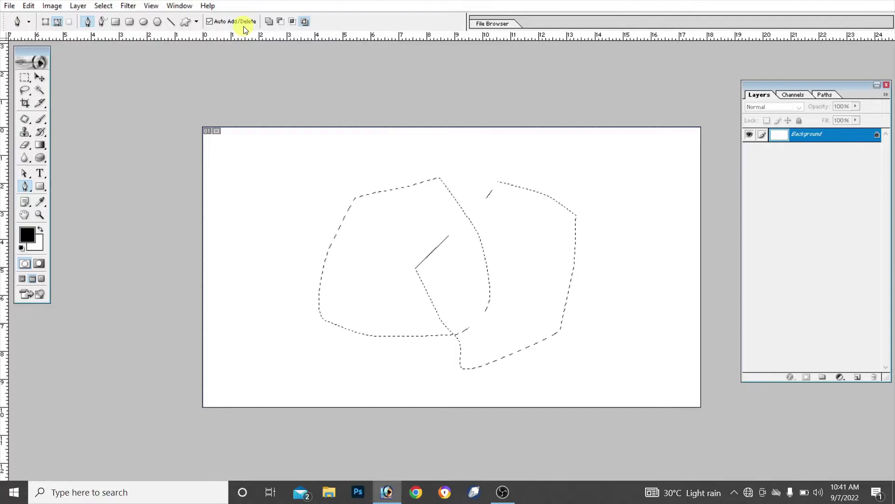
key("ctrl+d")
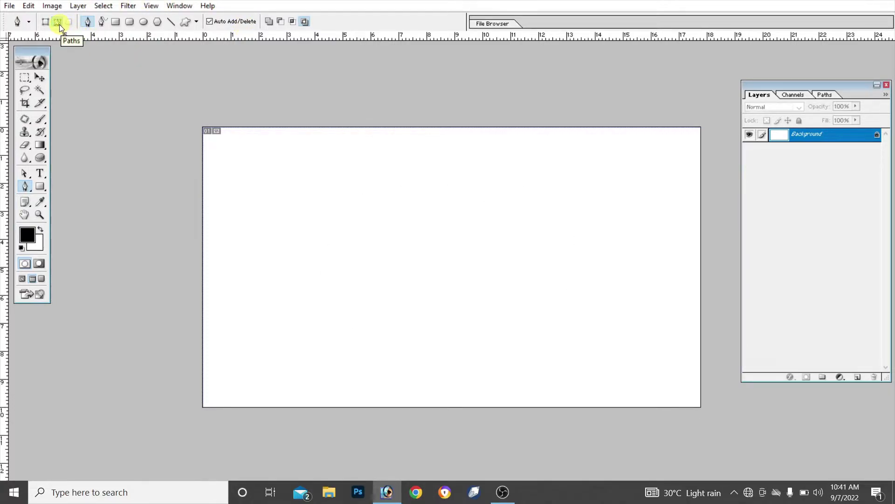
Switch the Pen to Shape layers mode with a black fill colour.
left_click(45, 23)
left_click(420, 22)
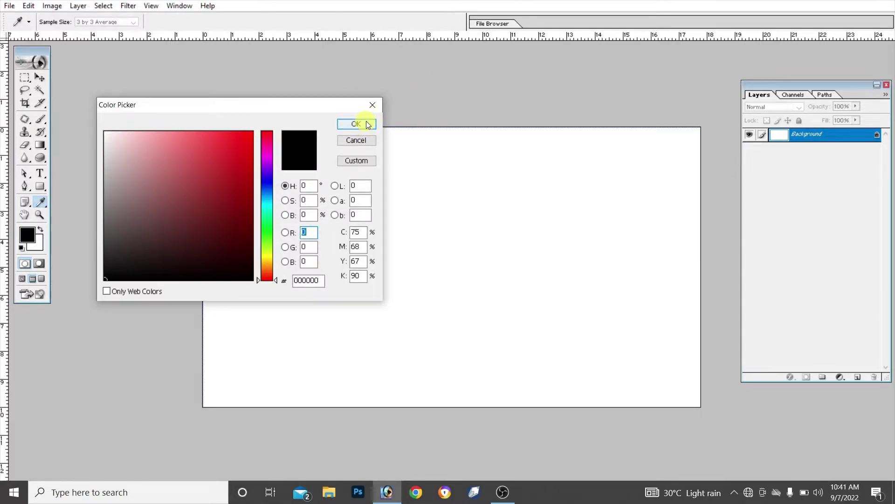
left_click(371, 105)
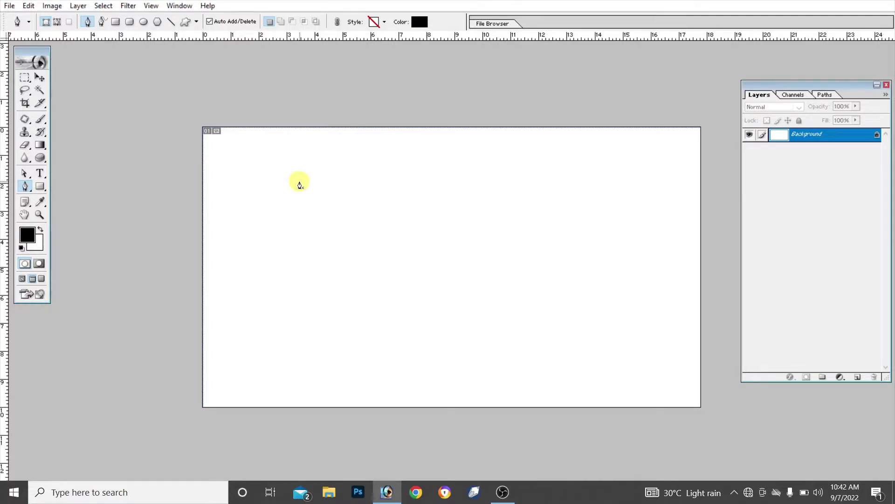
Draw a closed black polygon with a peaked top as Shape 1.
left_click(301, 196)
left_click(287, 254)
left_click(290, 300)
left_click(387, 340)
left_click(472, 287)
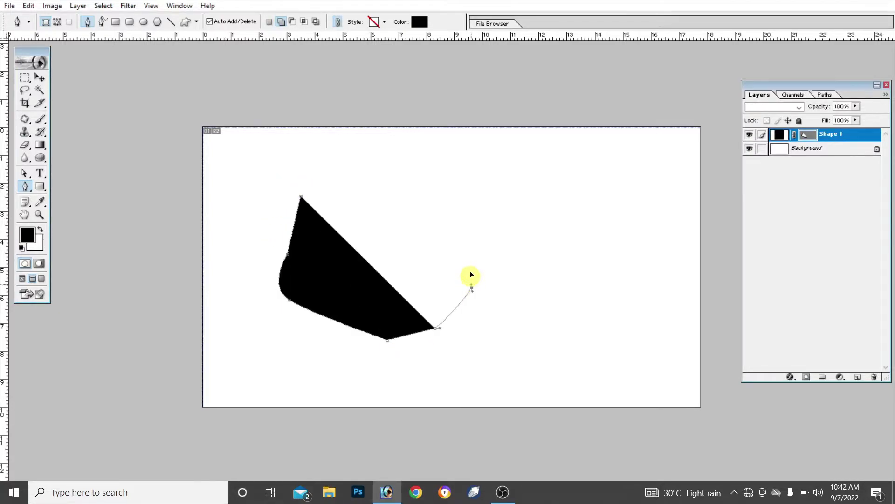
left_click(461, 209)
left_click(407, 181)
left_click(335, 166)
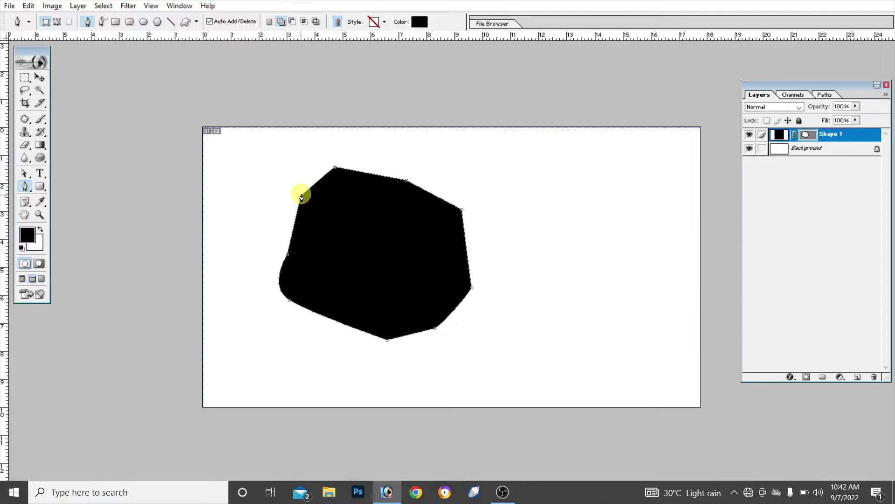
left_click(300, 196)
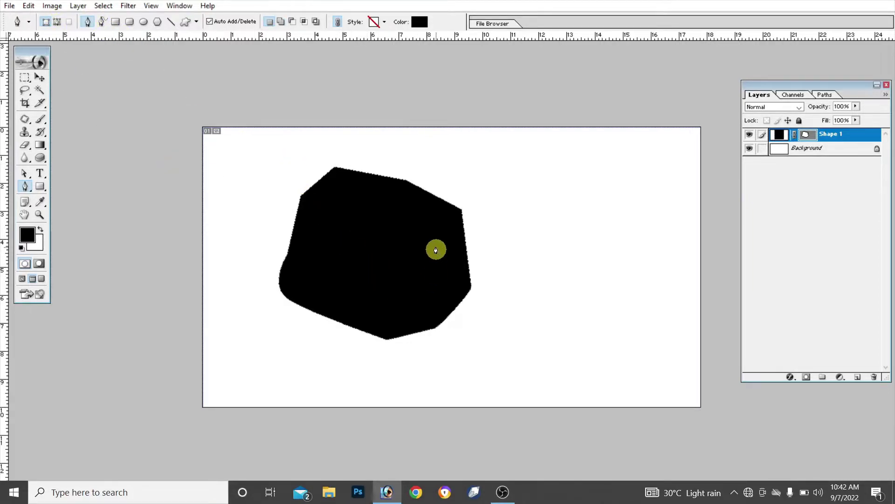
Move the black polygon Shape 1 up and to the right.
left_click(38, 78)
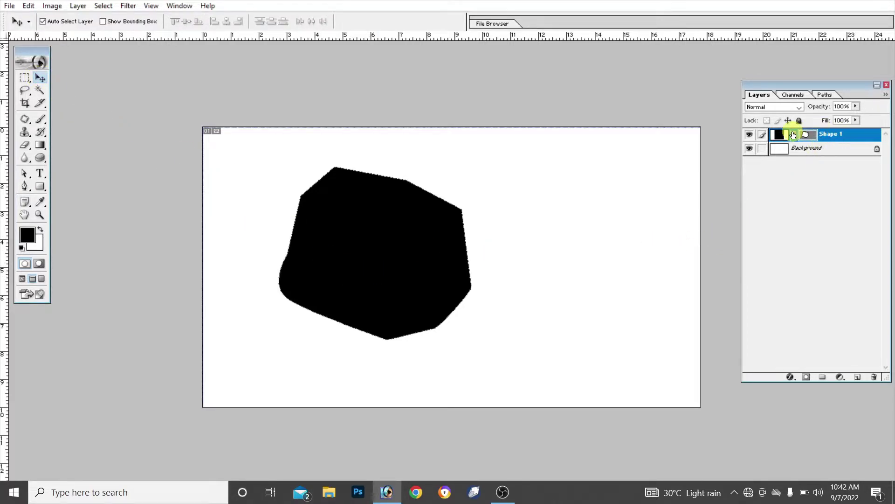
mouse_move(348, 262)
left_mouse_down()
mouse_move(395, 238)
mouse_move(663, 183)
left_mouse_up()
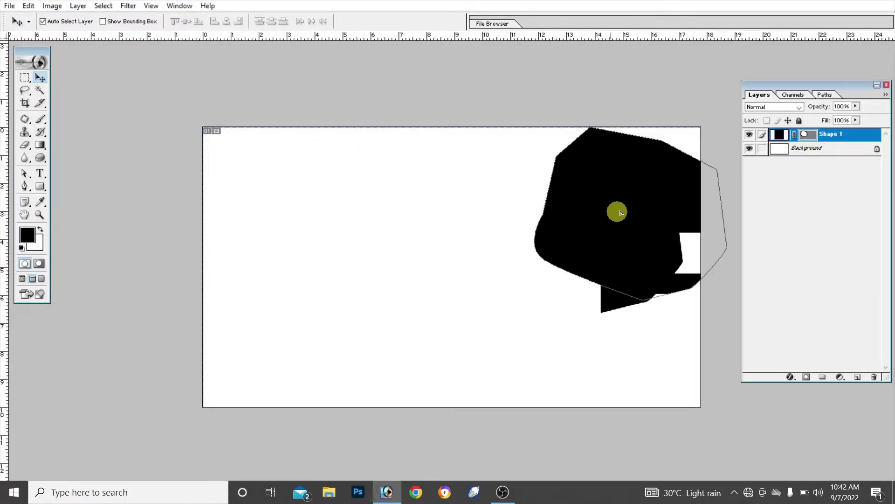
left_click(25, 186)
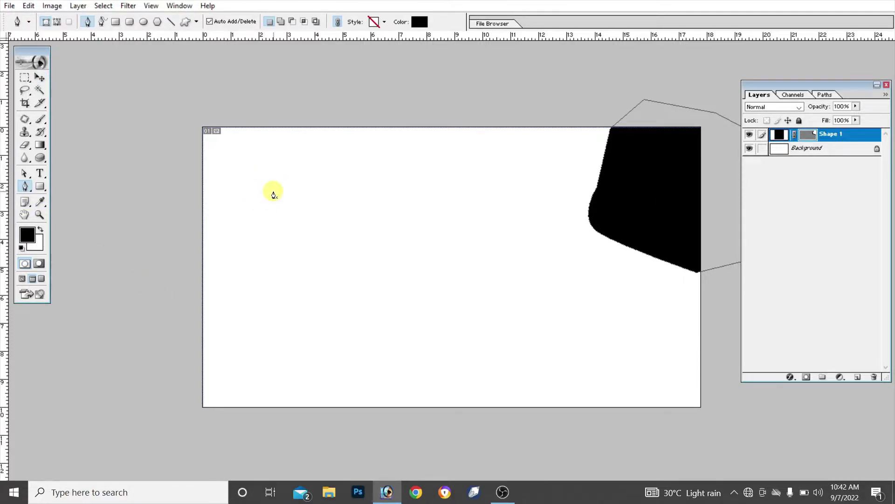
Draw a rounded black Shape 2 with curved anchor points.
left_click(274, 191)
left_click_drag(266, 275, 332, 319)
left_click_drag(401, 301, 451, 256)
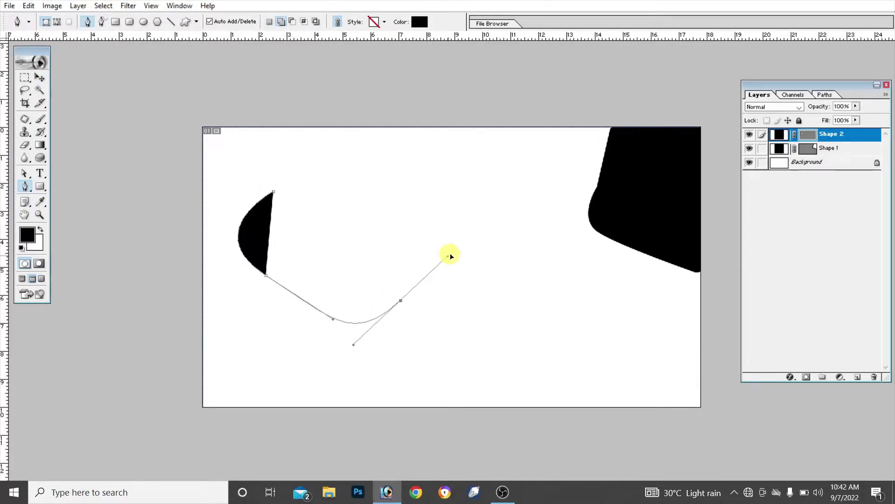
left_click_drag(518, 192, 504, 149)
left_click_drag(436, 140, 393, 132)
left_click_drag(335, 126, 320, 165)
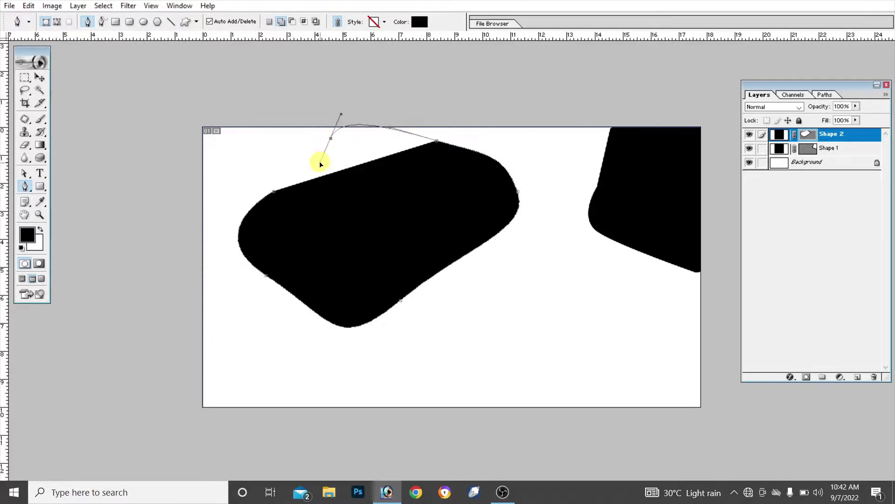
left_click_drag(274, 191, 290, 264)
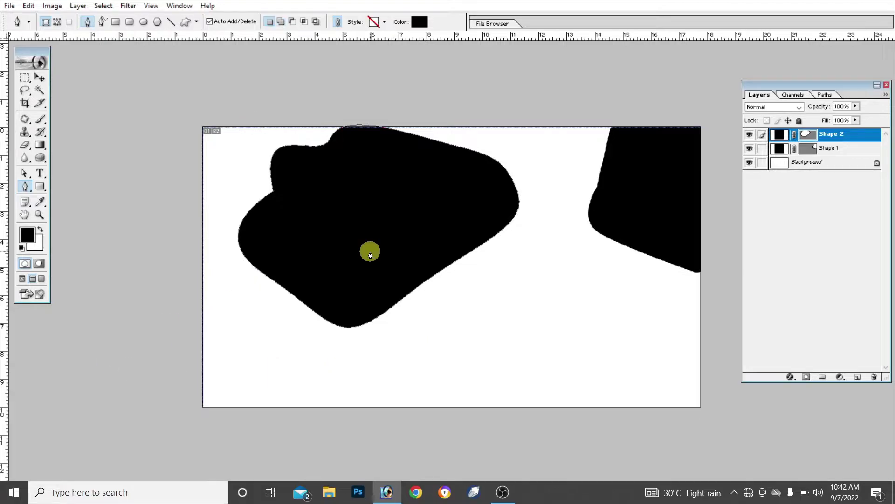
Move Shape 2 down and left, then hide Shape 1 and Shape 2.
key("v")
mouse_move(357, 215)
left_mouse_down()
mouse_move(245, 335)
mouse_move(257, 336)
left_mouse_up()
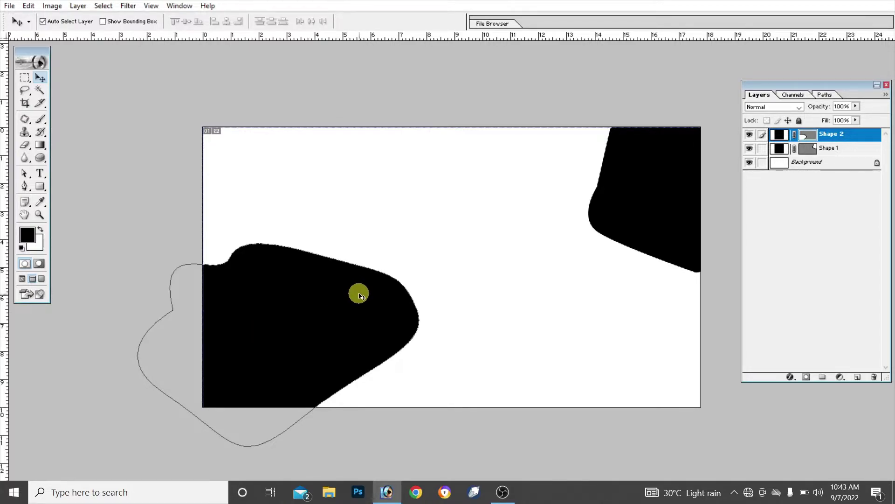
left_click(750, 135)
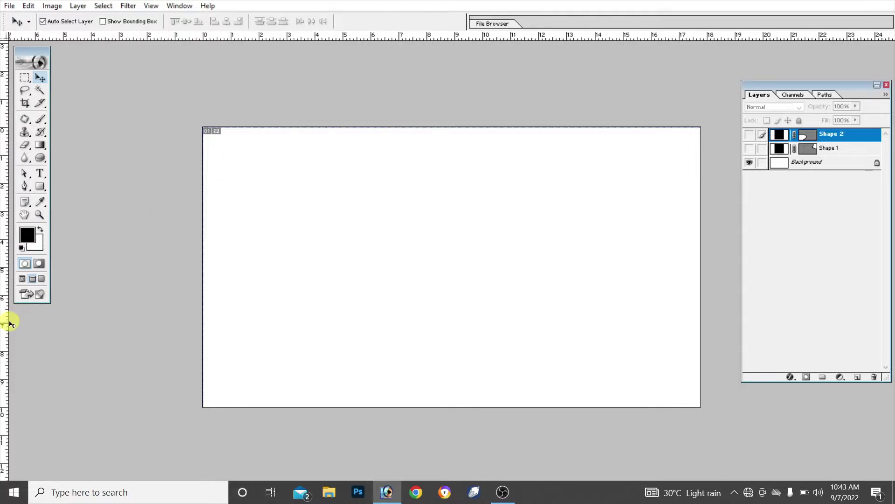
Add a vertical centre guide and draw a symmetric black heart, Shape 3, along it.
left_click_drag(8, 320, 425, 310)
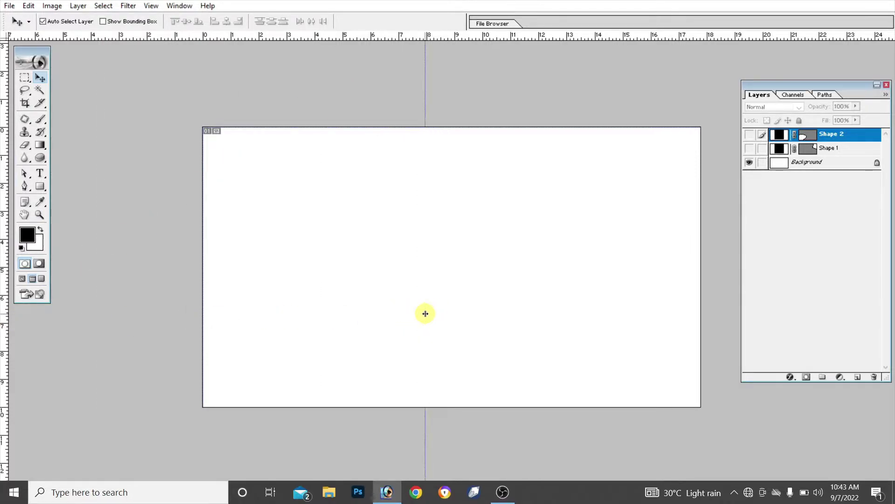
left_click(24, 186)
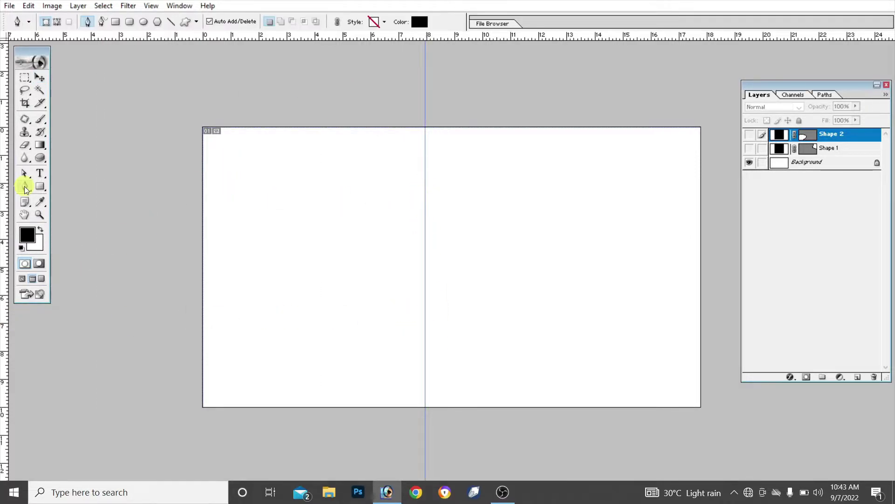
left_click(425, 210)
mouse_move(424, 325)
left_mouse_down()
mouse_move(523, 419)
mouse_move(558, 484)
mouse_move(541, 479)
left_mouse_up()
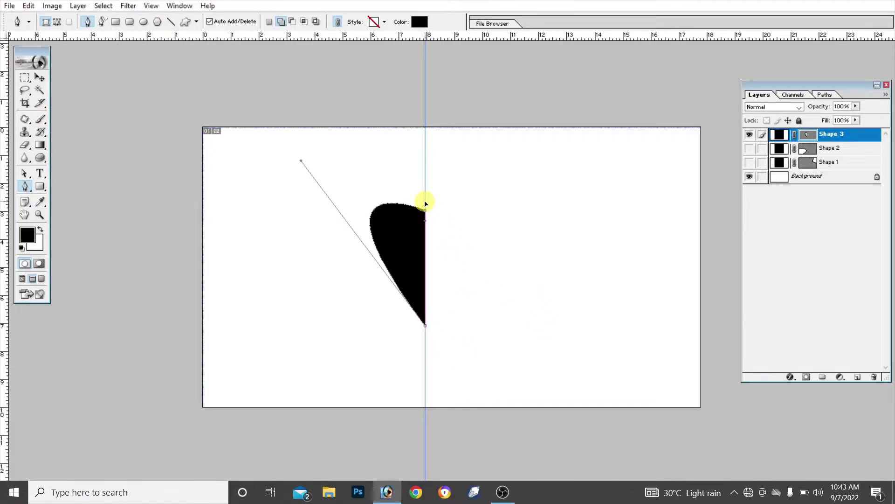
left_click_drag(425, 210, 357, 259)
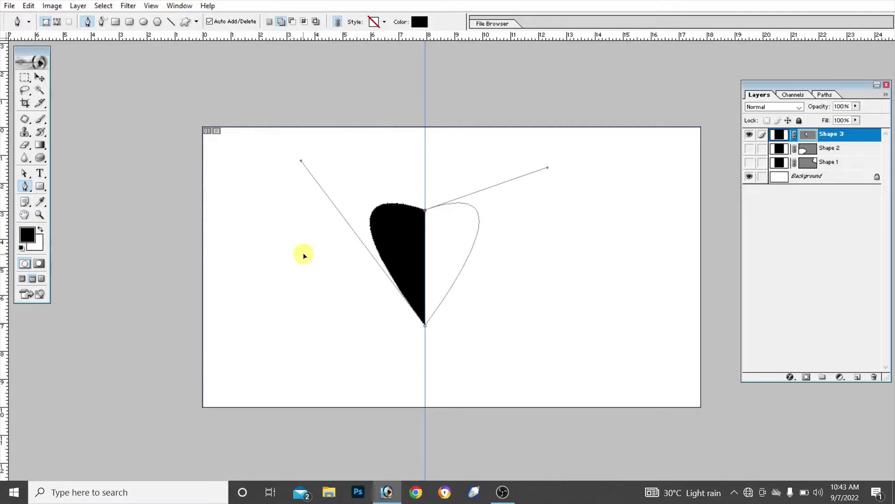
left_click(425, 325)
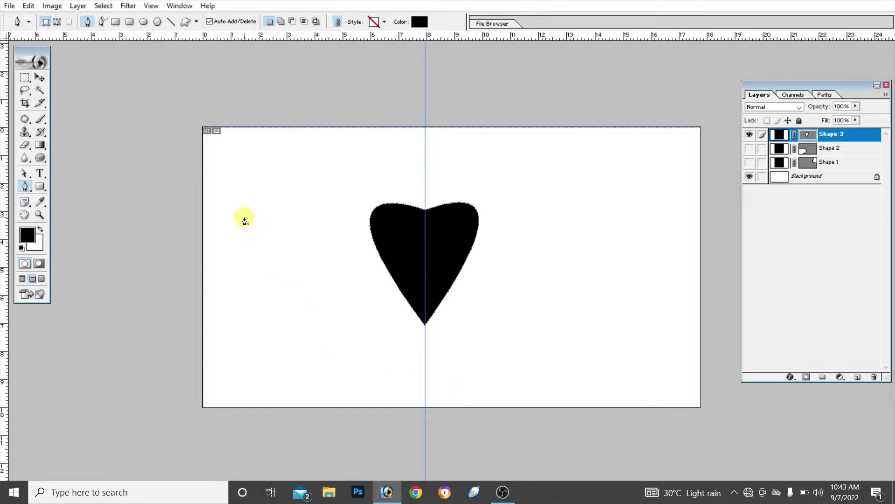
Draw a curved Shape 4 on the left, then hide Shape 3 and Shape 4.
left_click_drag(244, 216, 252, 234)
left_click_drag(241, 297, 331, 348)
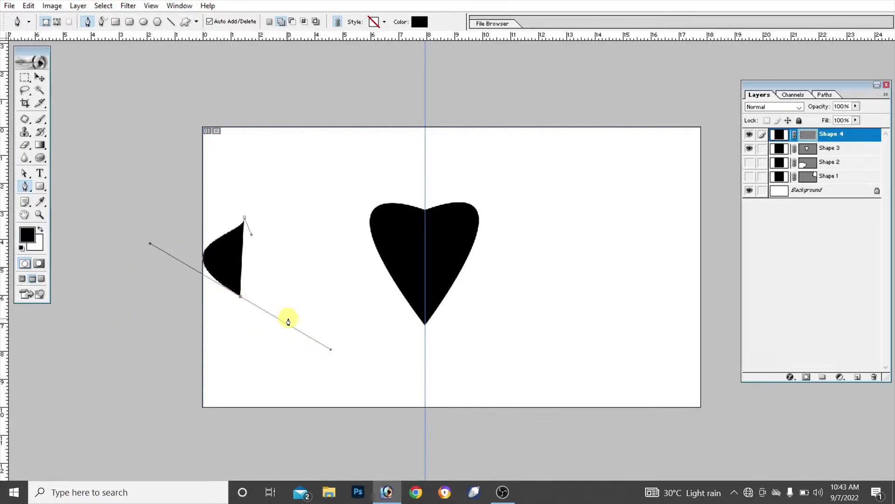
mouse_move(334, 313)
left_mouse_down()
mouse_move(364, 281)
mouse_move(382, 226)
left_mouse_up()
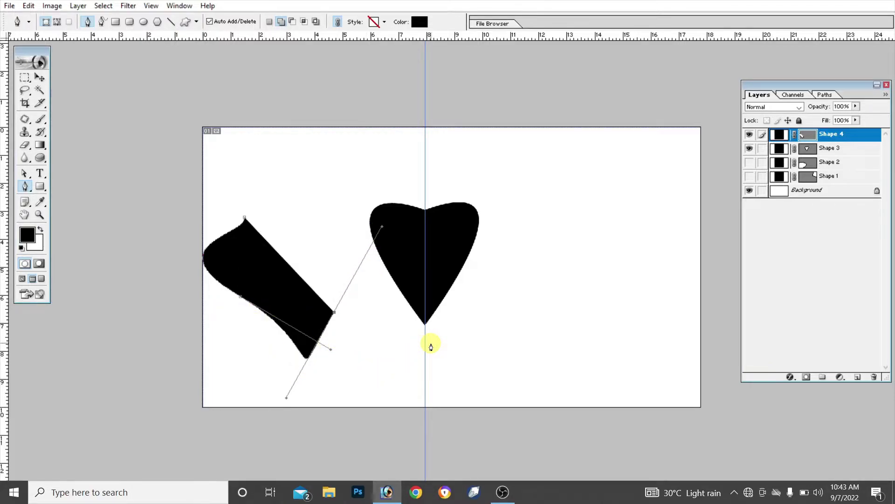
left_click(749, 190, "alt")
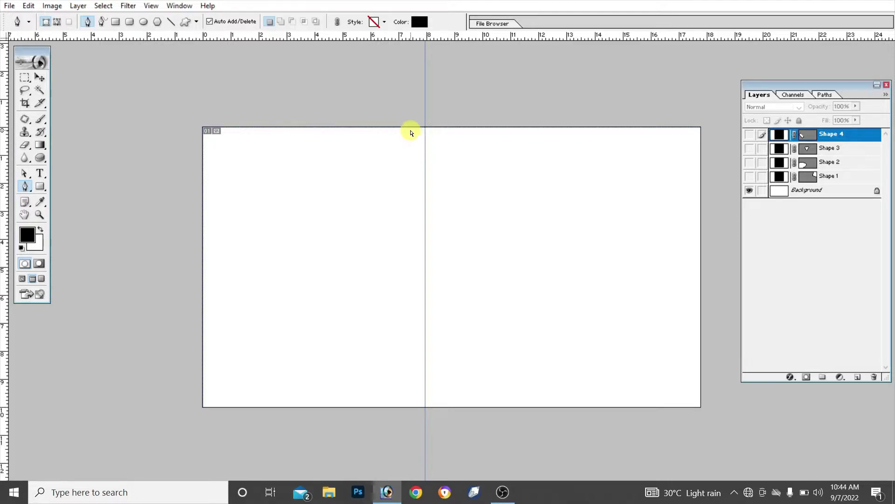
Hide the guide and open the butterfly PNG image.
key("ctrl+semicolon")
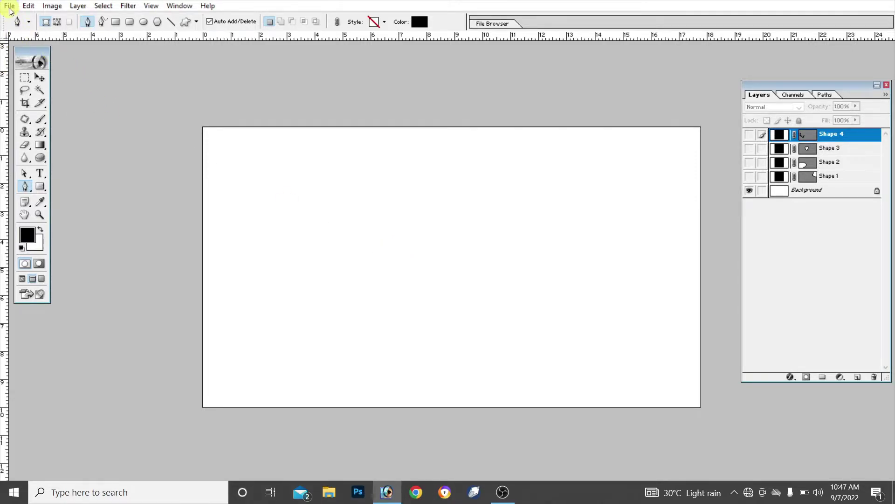
left_click(9, 6)
left_click(29, 33)
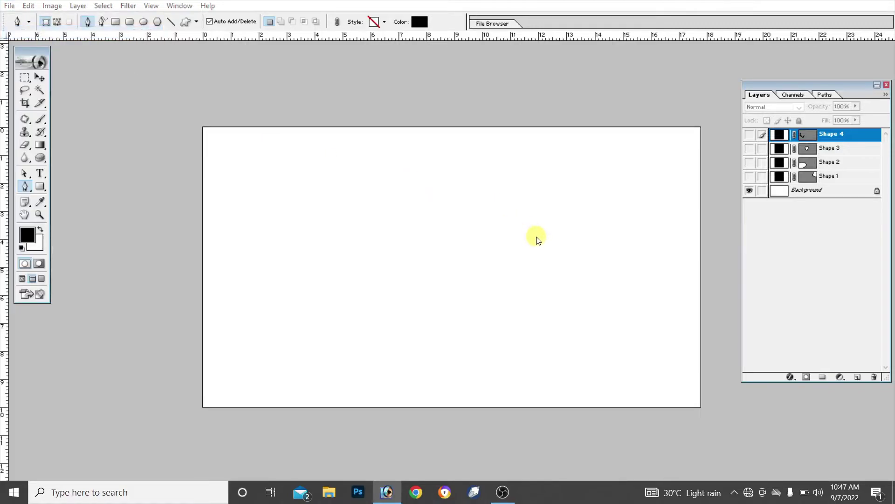
scroll(502, 228, "down", 5)
scroll(502, 214, "down", 3)
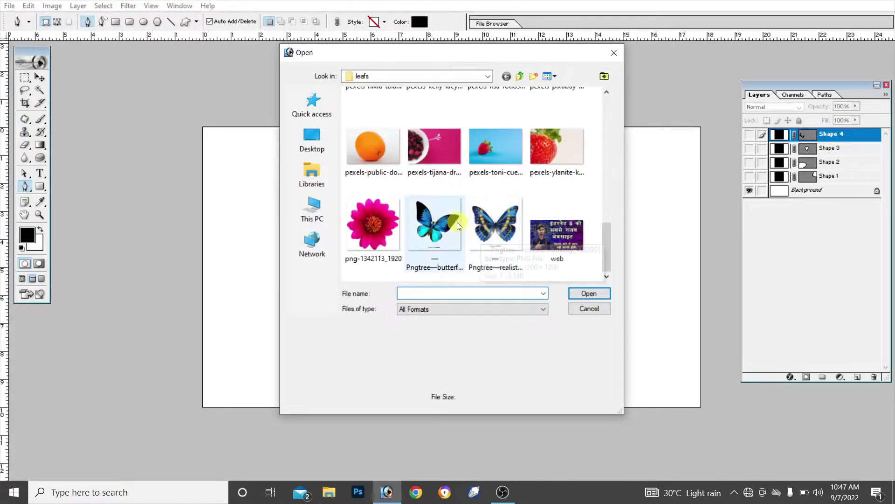
left_click(432, 223)
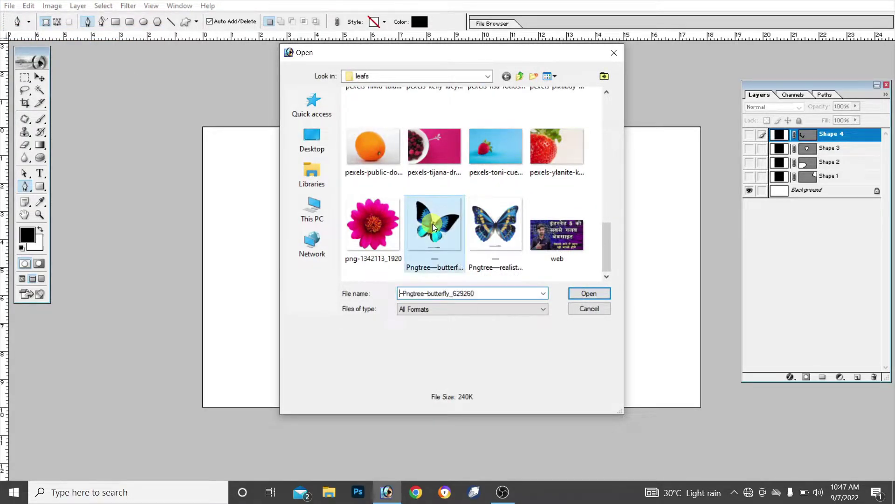
left_click(581, 297)
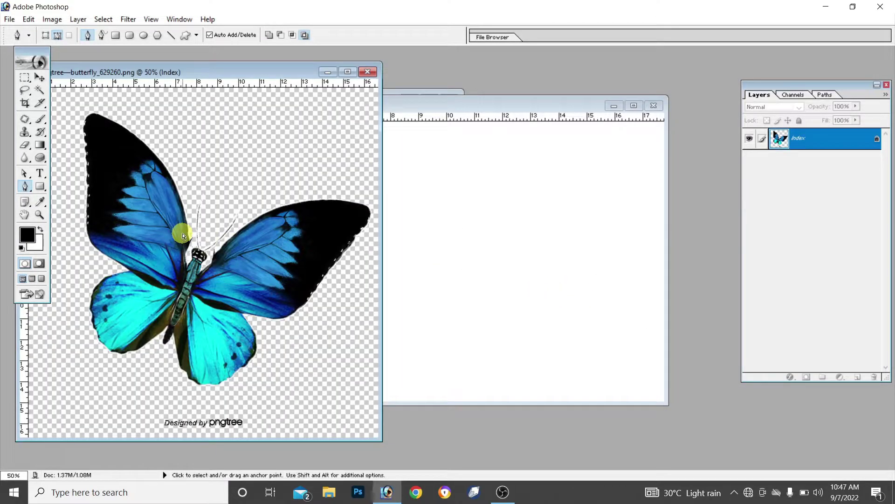
Copy the butterfly and paste it into the Untitled shape document as Layer 1.
key("ctrl+Tab")
key("f")
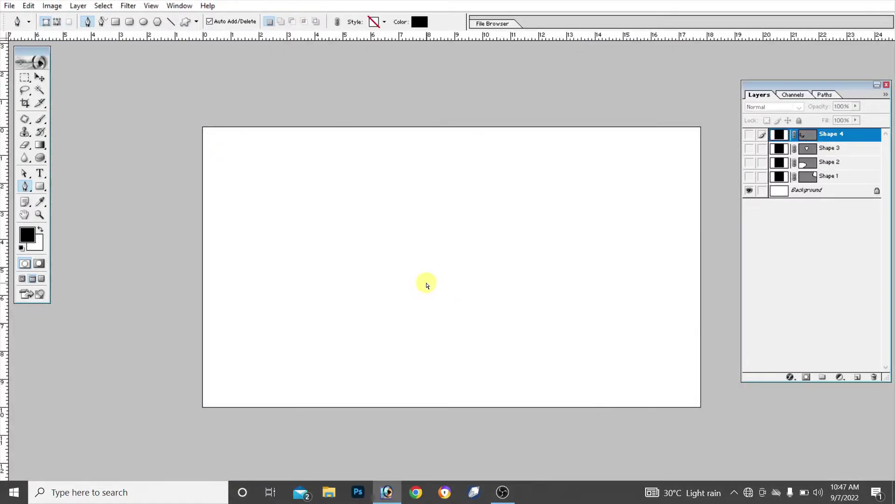
key("ctrl+v")
key("v")
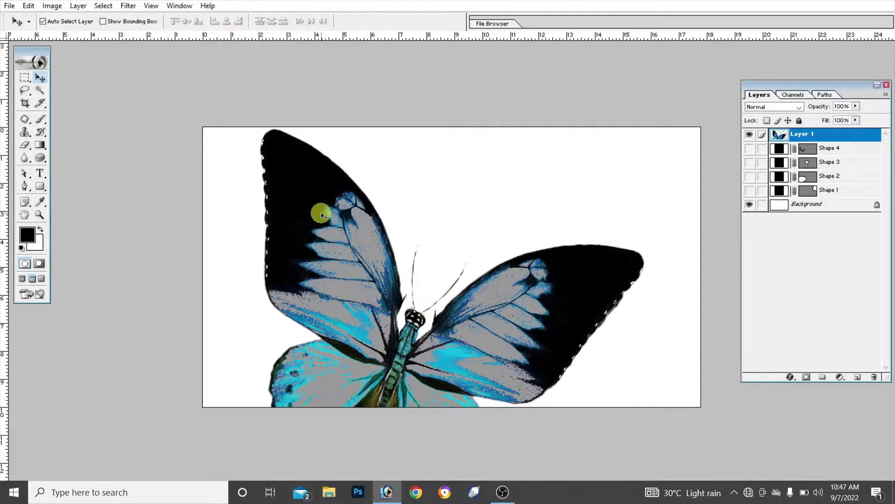
Scale the butterfly to about half size and place it toward the upper left.
key("ctrl+t")
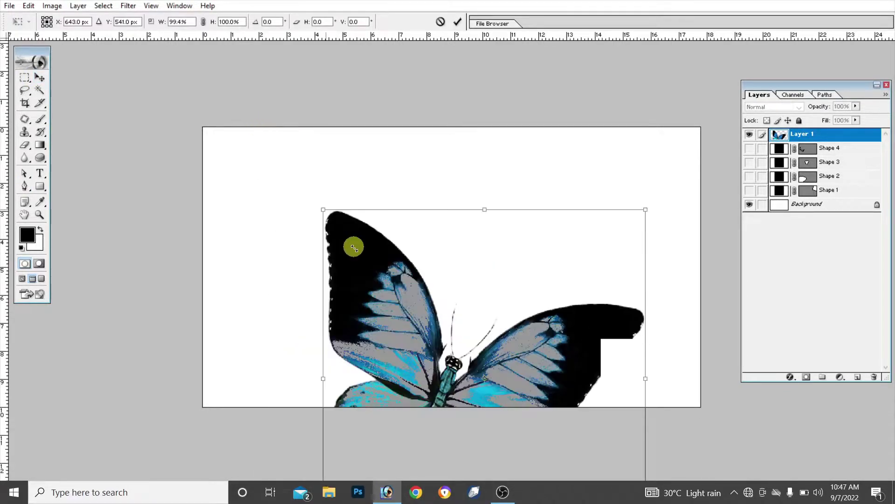
mouse_move(259, 127)
left_mouse_down()
mouse_move(372, 276)
mouse_move(386, 213)
left_mouse_up()
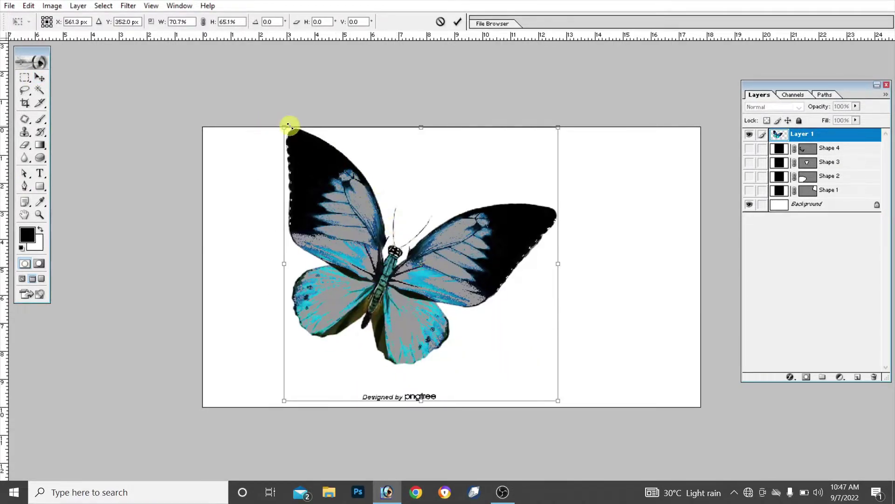
left_click_drag(284, 126, 329, 190)
left_click_drag(355, 247, 296, 213)
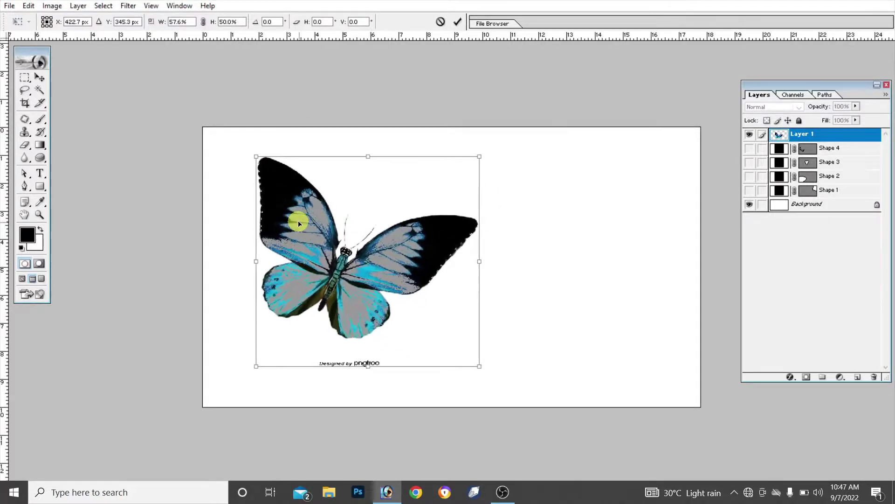
key("Return")
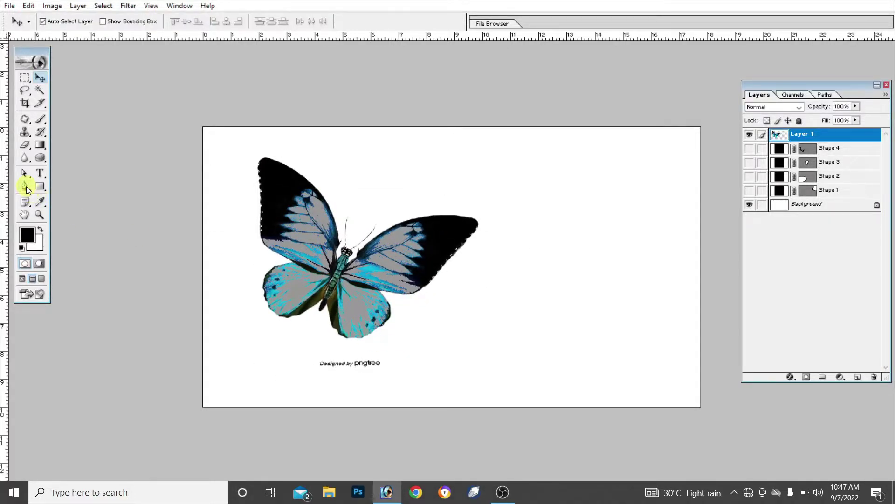
left_click(25, 186)
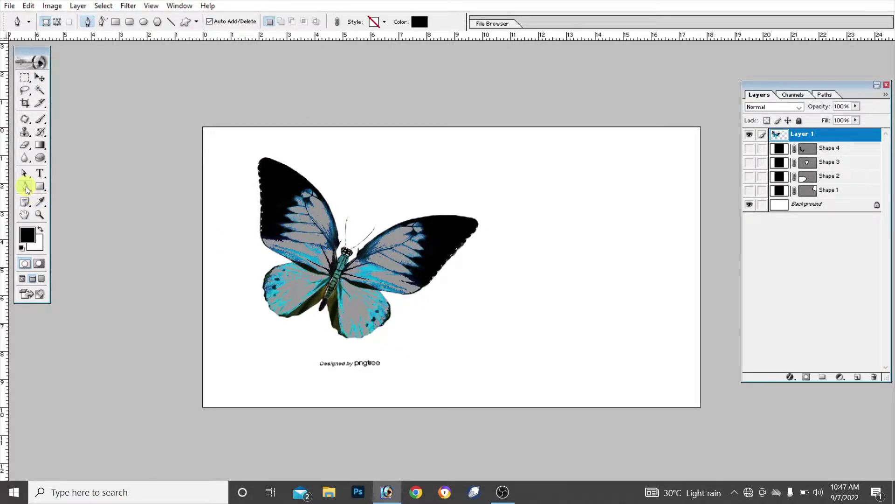
Set the Pen to Paths mode and trace the upper wing edge downward from its tip.
left_click(56, 22)
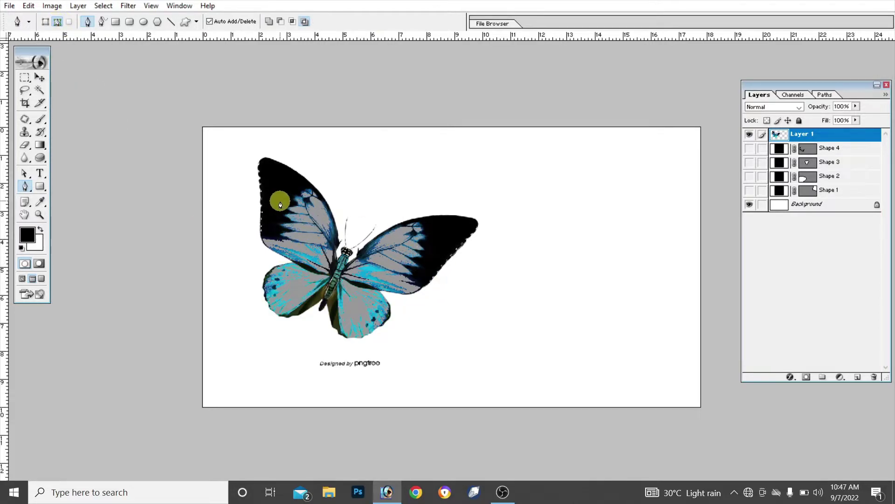
key("ctrl+plus")
key("ctrl+plus")
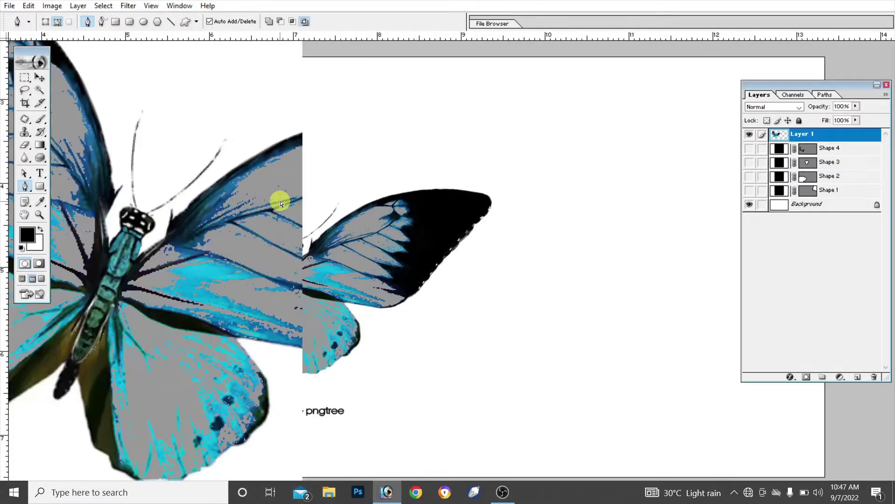
left_click_drag(280, 204, 584, 353)
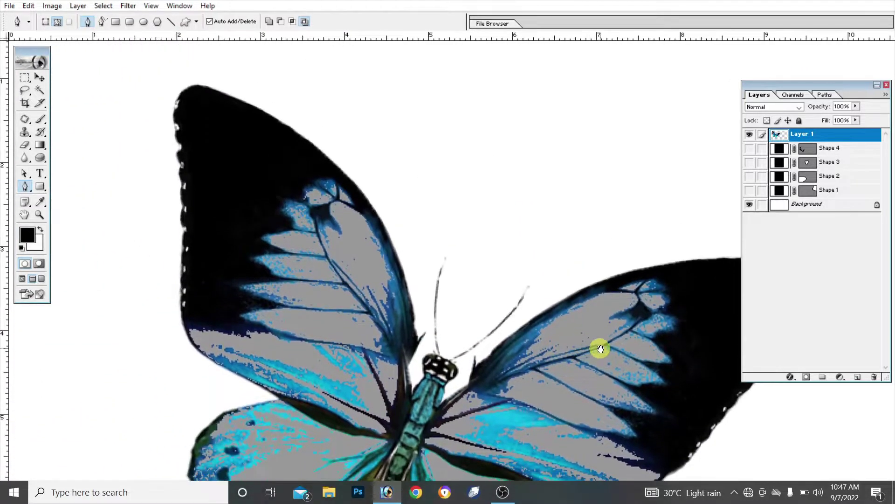
left_click(205, 88)
left_click_drag(174, 116, 175, 150)
left_click(173, 118, "alt")
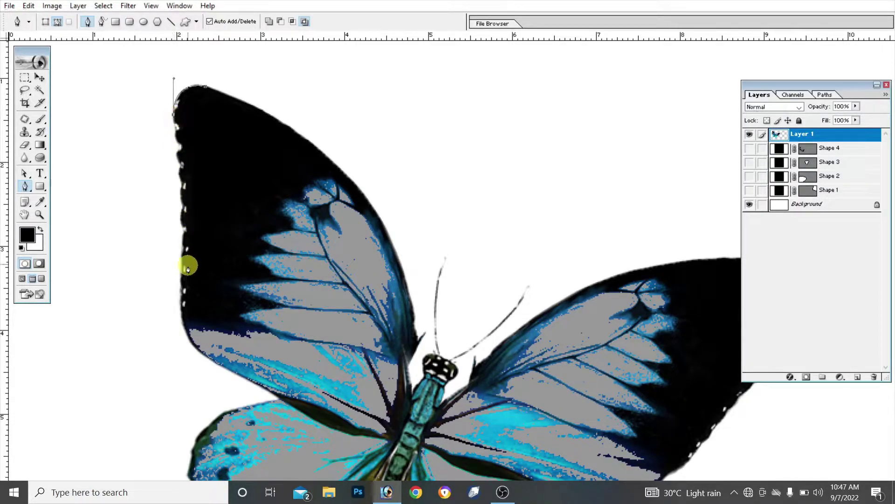
left_click_drag(181, 278, 170, 310)
left_click(182, 276, "alt")
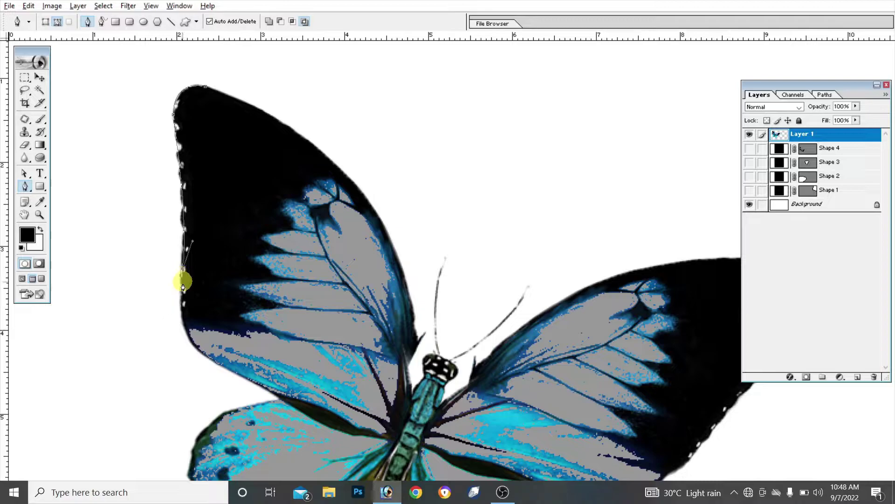
left_click(217, 364)
left_click_drag(220, 367, 265, 381)
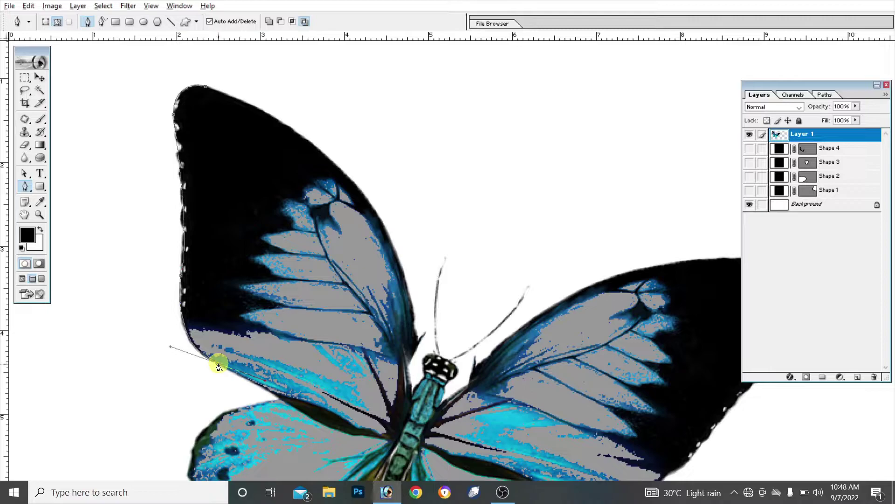
left_click(280, 401)
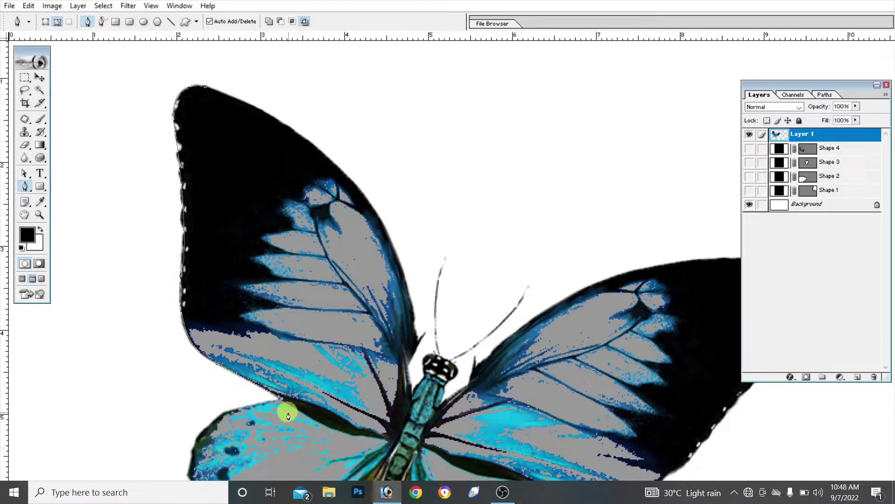
left_click(213, 419)
left_click_drag(207, 433, 204, 437)
Continue the path around the lower left wing and in toward the butterfly's body.
left_click_drag(394, 366, 505, 200)
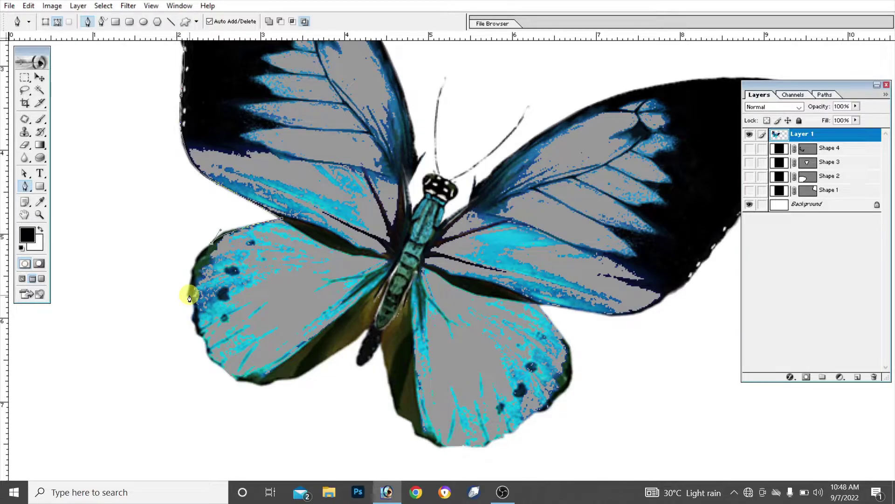
left_click_drag(190, 295, 190, 344)
left_click(193, 318)
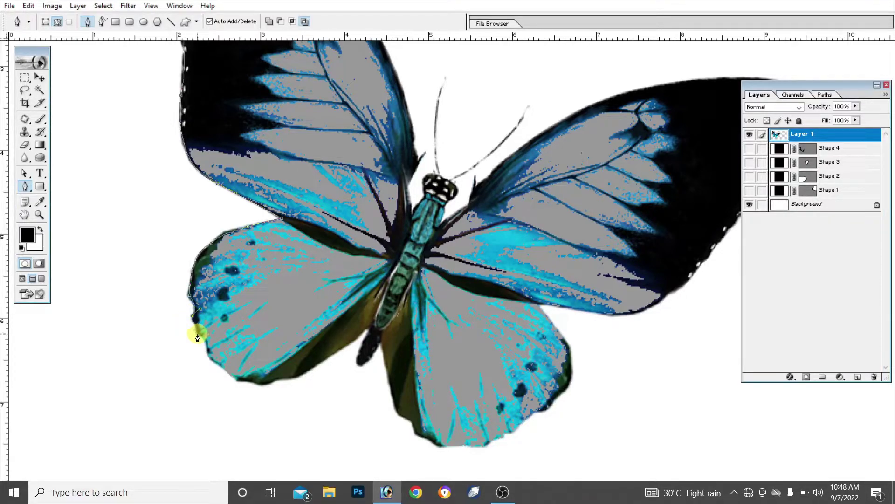
left_click_drag(197, 337, 200, 339)
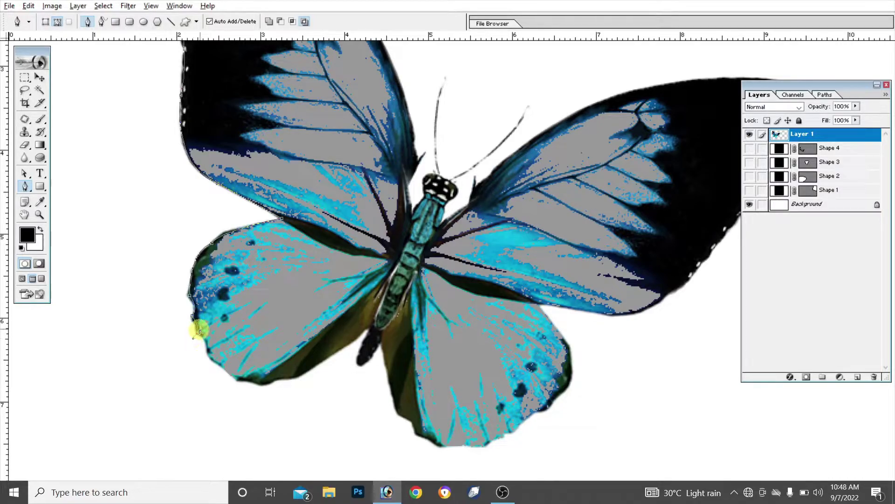
left_click(207, 355)
left_click_drag(205, 356, 207, 369)
left_click(236, 381)
left_click_drag(236, 382, 236, 376)
left_click_drag(264, 391, 260, 382)
left_click(294, 378)
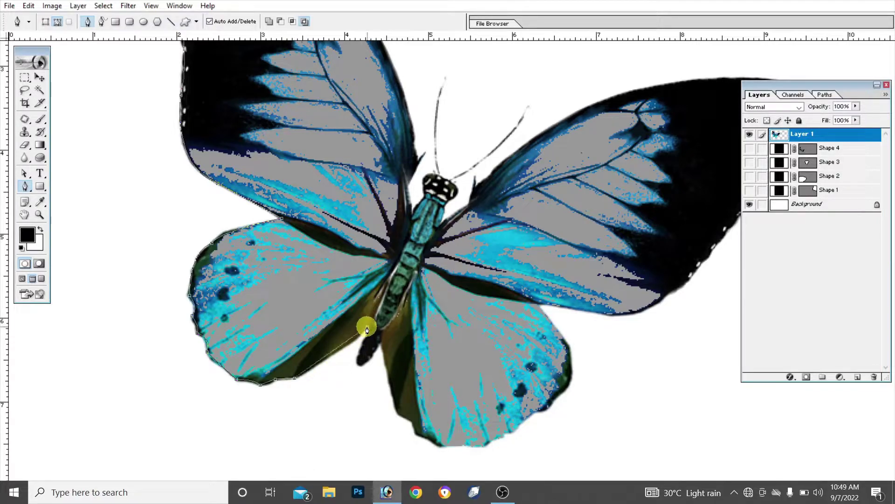
left_click(367, 329)
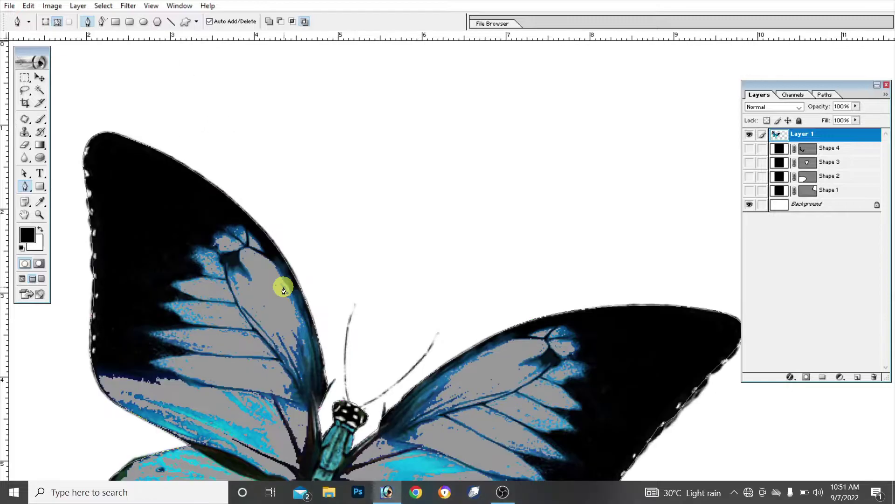
Hide the butterfly layer and add a new empty Layer 2.
key("ctrl+minus")
key("ctrl+minus")
key("ctrl+minus")
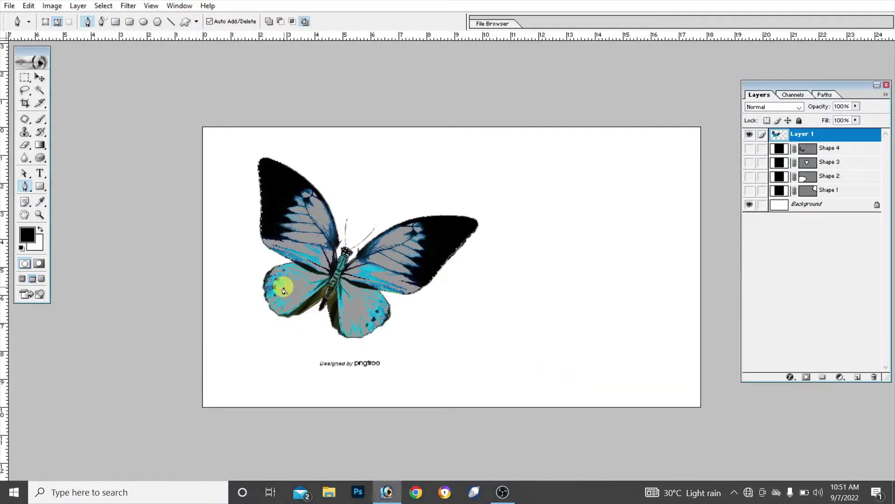
key("ctrl+plus")
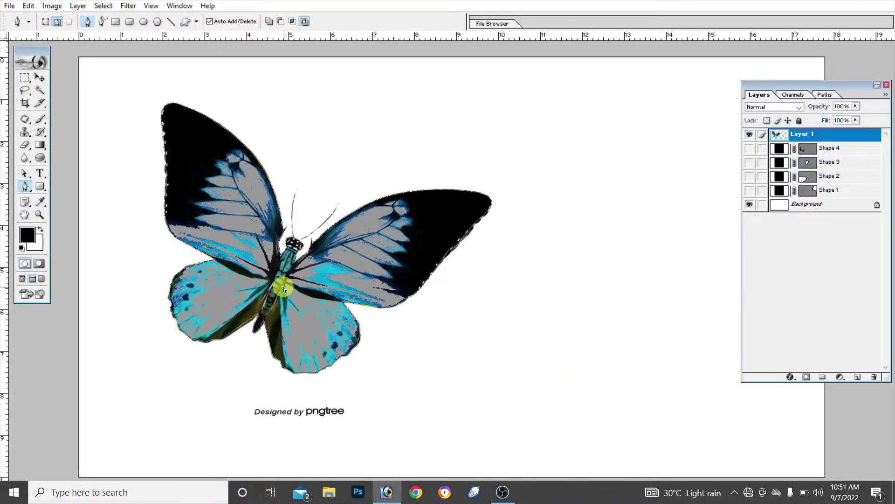
left_click(750, 137)
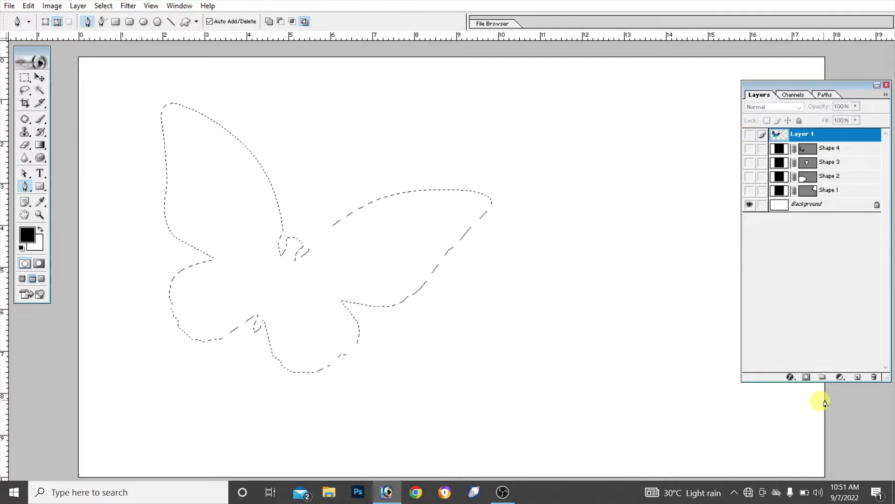
left_click(859, 377)
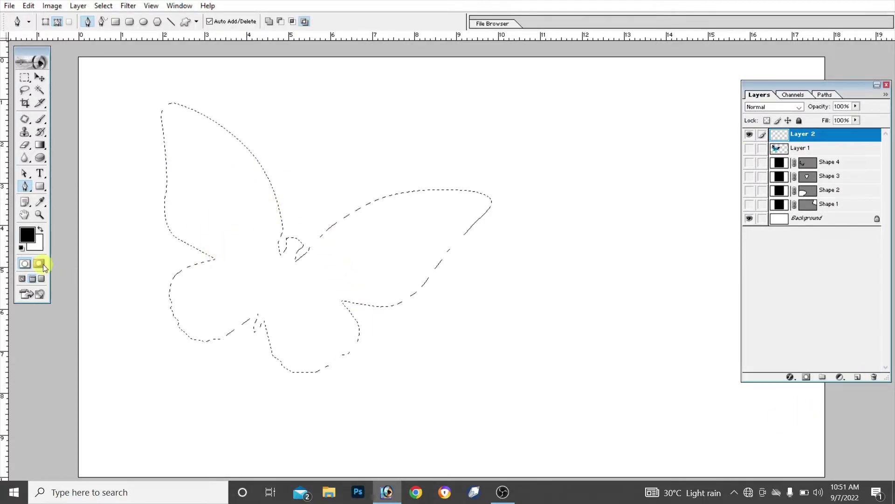
Fill the butterfly selection with bright red on Layer 2, then deselect.
left_click(26, 235)
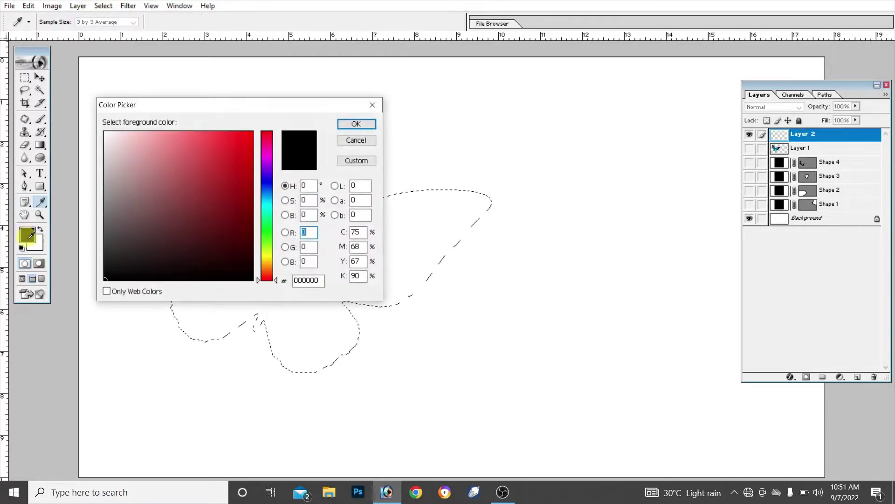
left_click_drag(252, 188, 230, 140)
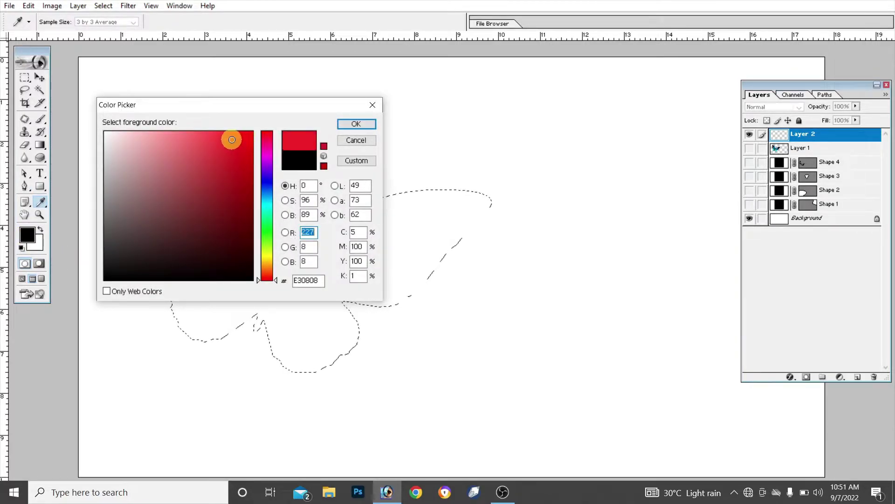
left_click(356, 123)
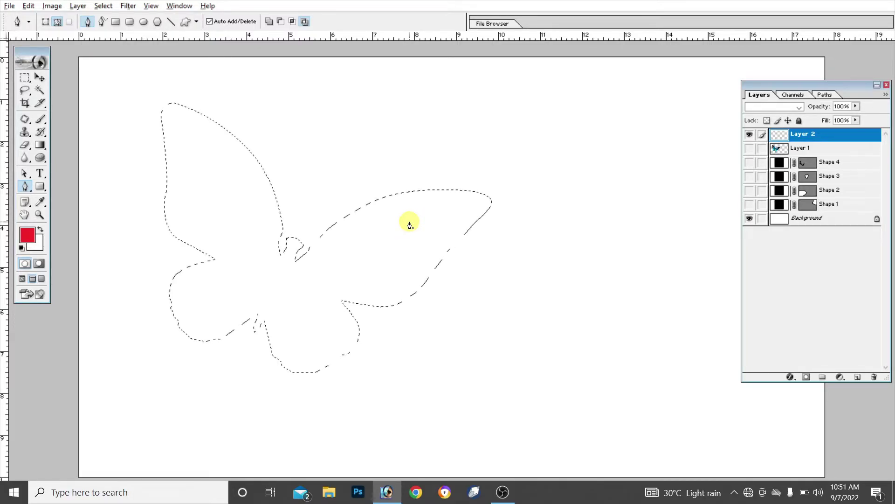
key("alt+BackSpace")
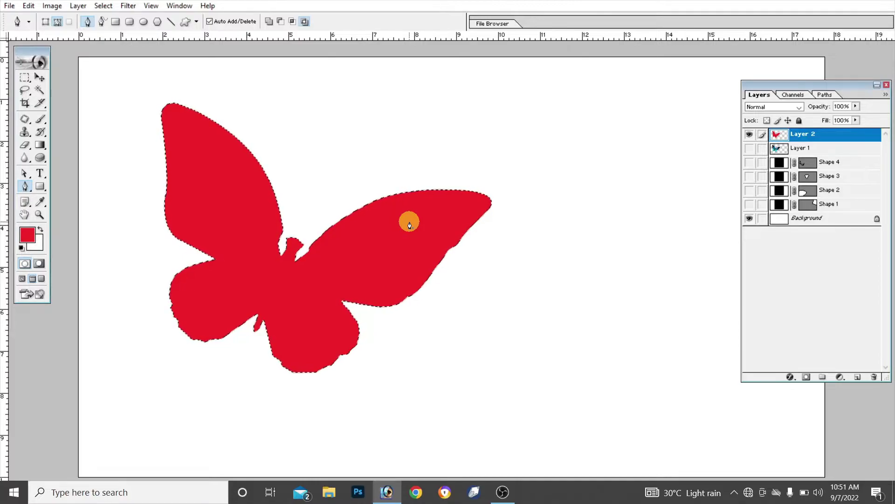
key("ctrl+d")
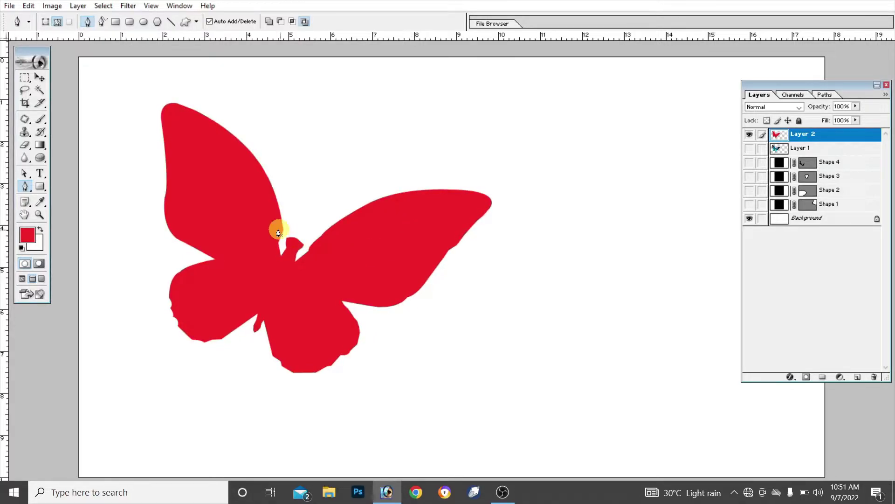
left_click(41, 78)
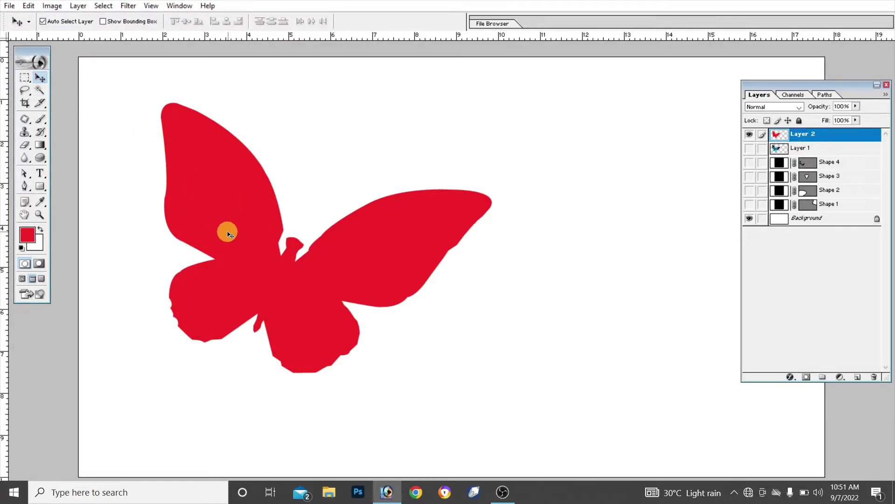
Drag the red butterfly up and further right on the canvas.
mouse_move(229, 233)
left_mouse_down()
mouse_move(359, 216)
mouse_move(414, 196)
mouse_move(337, 262)
mouse_move(349, 213)
mouse_move(310, 213)
left_mouse_up()
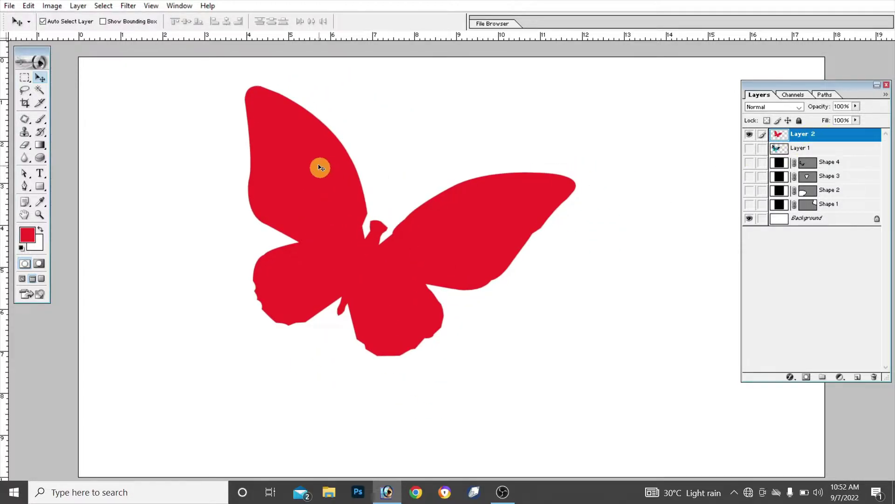
left_click_drag(324, 256, 329, 257)
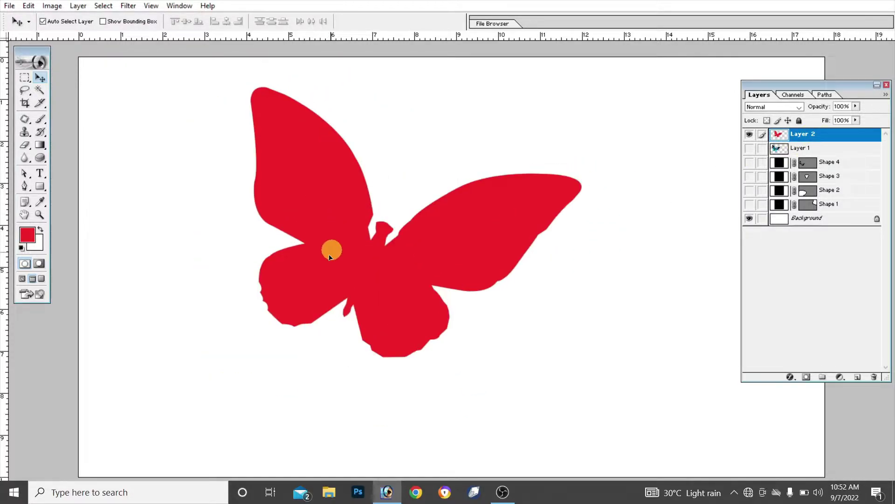
key("ctrl+z")
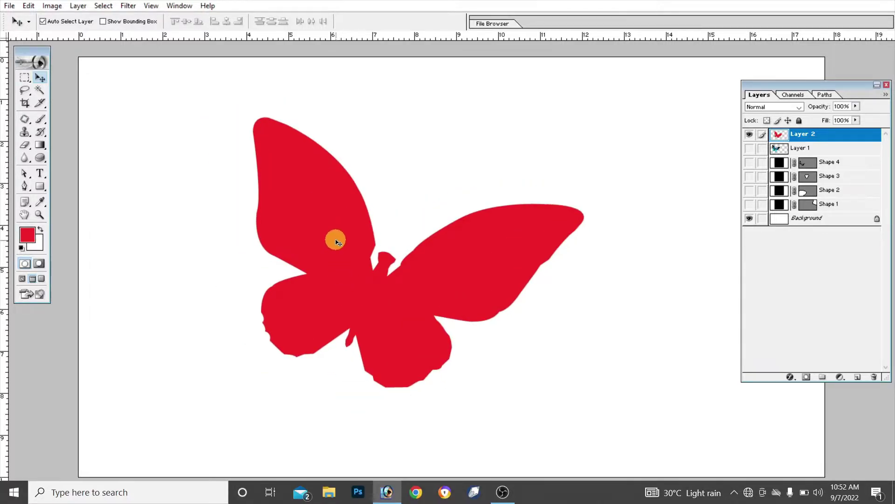
left_click_drag(335, 242, 373, 241)
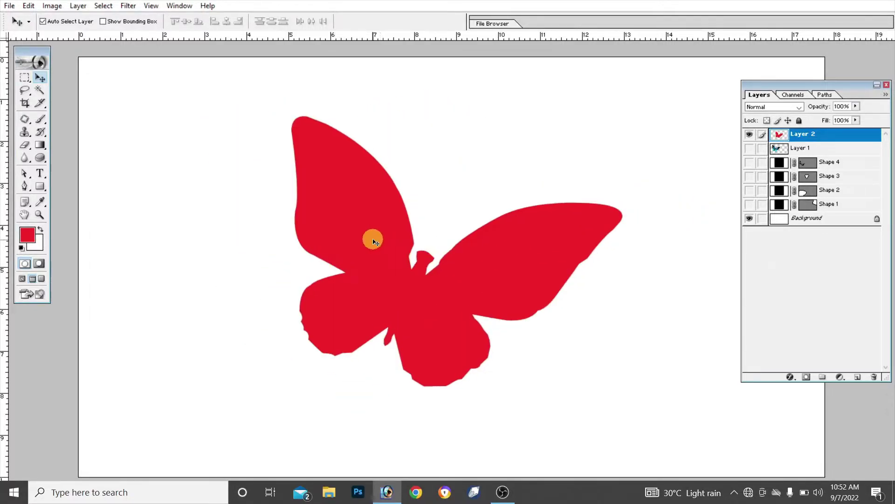
left_click(24, 187)
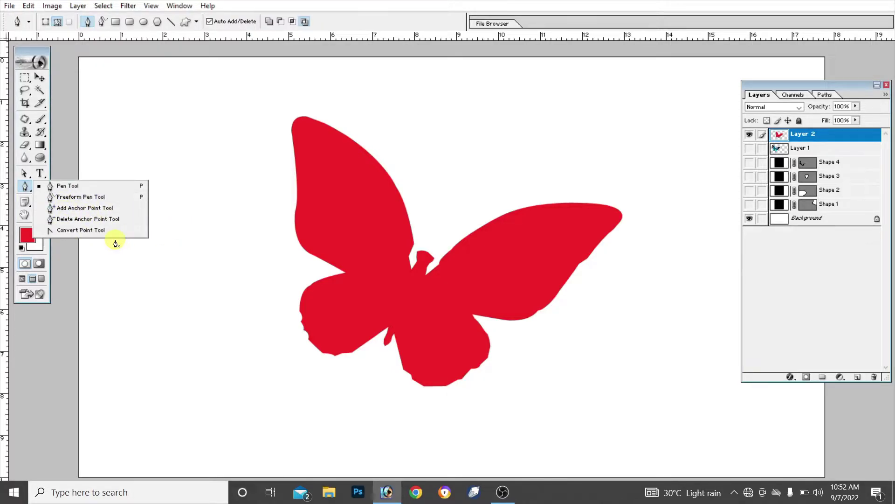
Move the butterfly to the right edge and sketch a freehand oval with the Freeform Pen.
key("v")
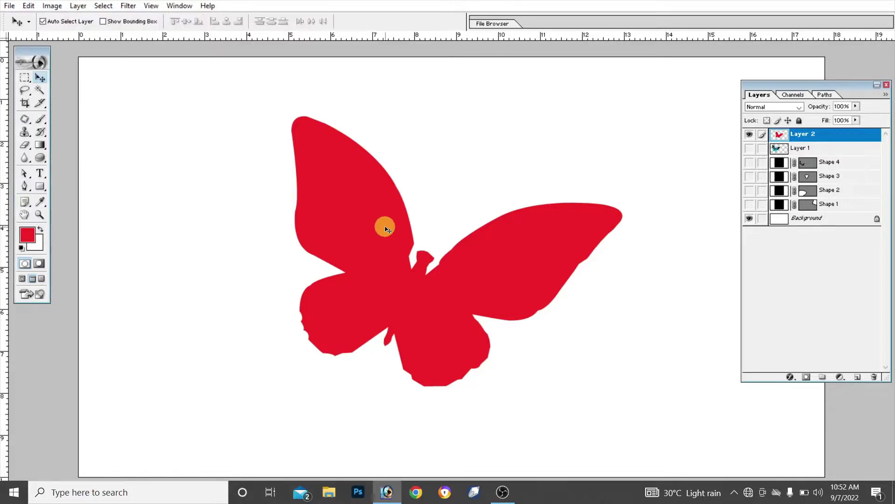
left_click_drag(384, 219, 593, 227)
left_click(24, 186)
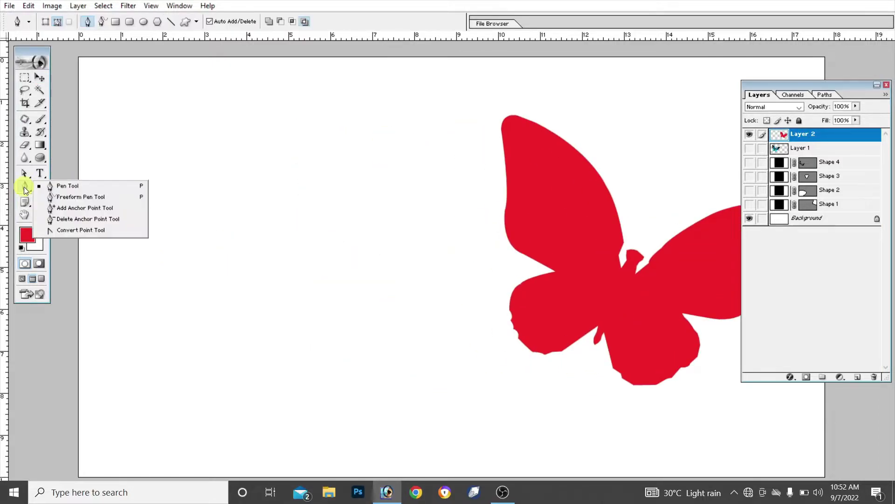
left_click(72, 197)
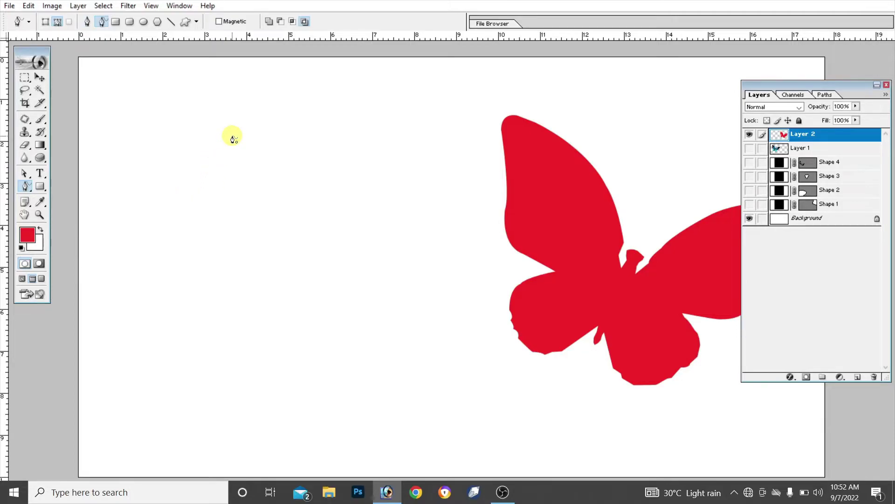
mouse_move(214, 159)
left_mouse_down()
mouse_move(176, 232)
mouse_move(186, 309)
mouse_move(300, 385)
mouse_move(361, 250)
mouse_move(295, 134)
mouse_move(227, 140)
left_mouse_up()
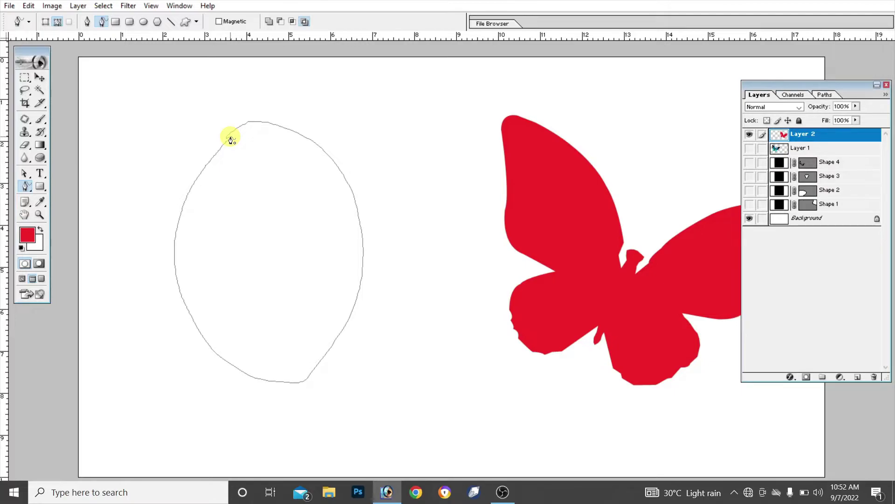
left_click_drag(231, 140, 230, 140)
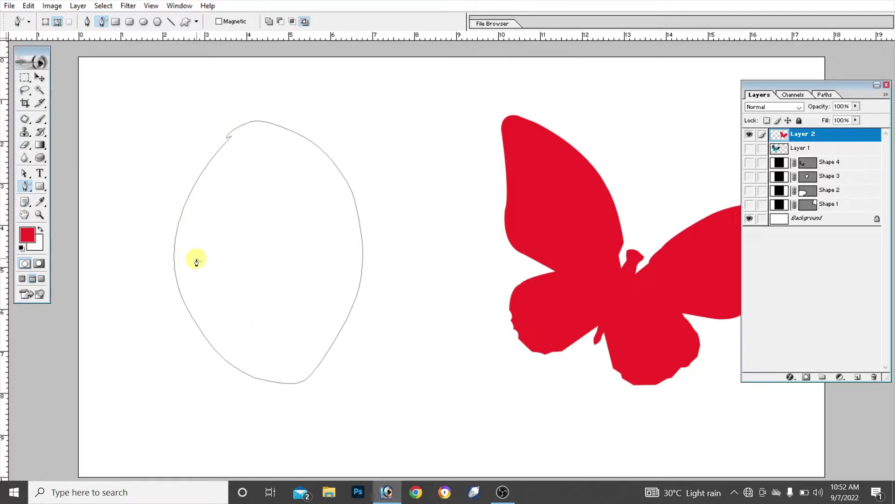
Load the freehand paths as selections and clear them again.
key("ctrl+Return")
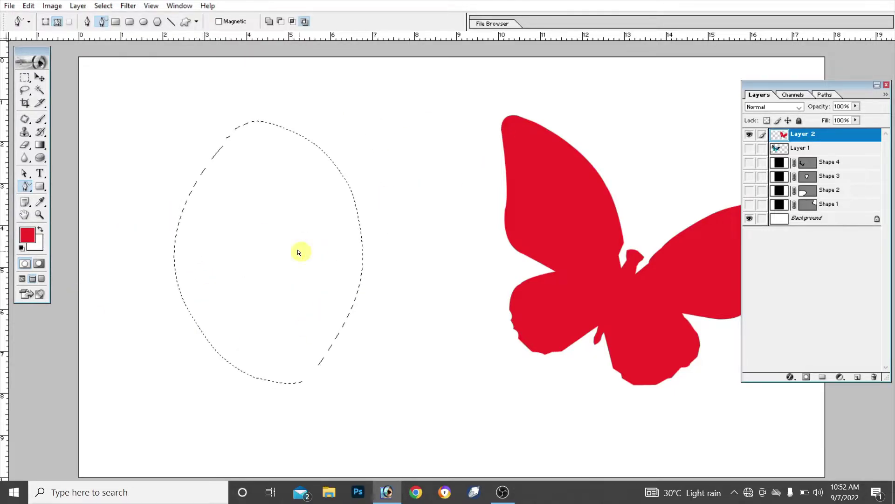
key("ctrl+d")
mouse_move(194, 139)
left_mouse_down()
mouse_move(126, 264)
mouse_move(329, 347)
mouse_move(485, 229)
mouse_move(339, 115)
mouse_move(170, 76)
mouse_move(205, 144)
mouse_move(195, 140)
left_mouse_up()
key("ctrl+Return")
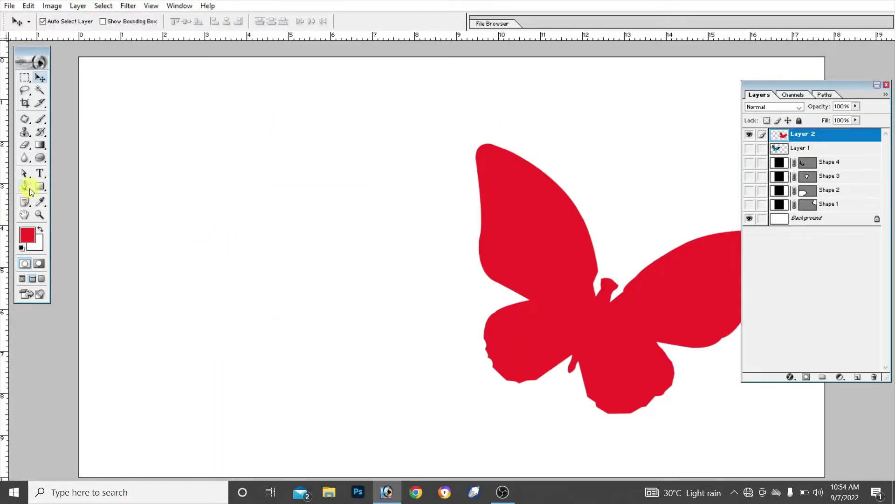
left_click_drag(28, 187, 83, 209)
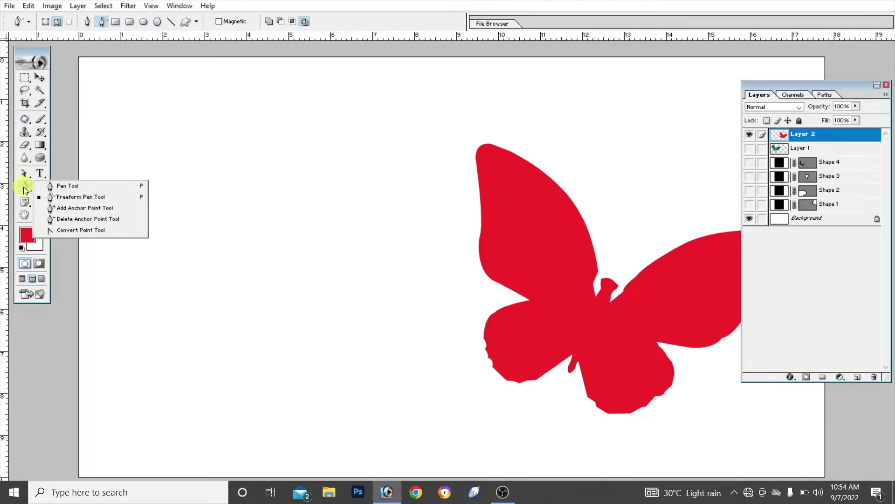
Draw a closed eight-point practice path left of the butterfly with the Pen Tool.
left_click(65, 185)
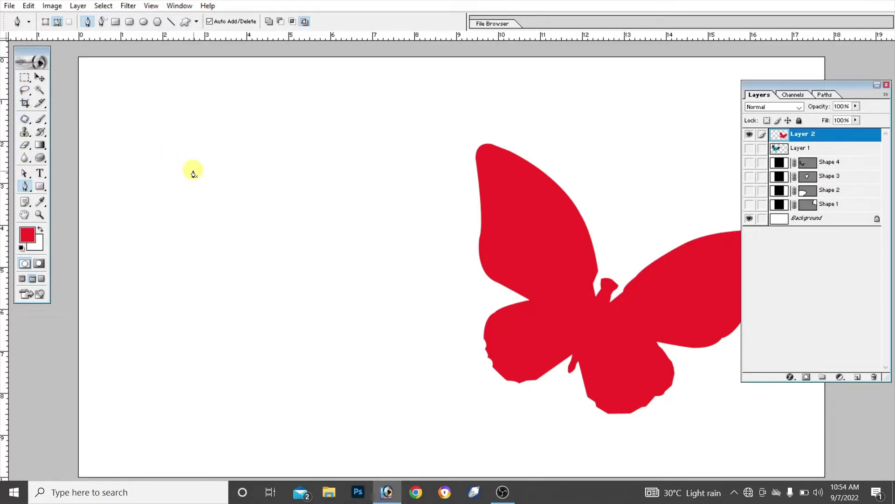
left_click(154, 211)
left_click(121, 301)
left_click(183, 358)
left_click(279, 398)
left_click(403, 246)
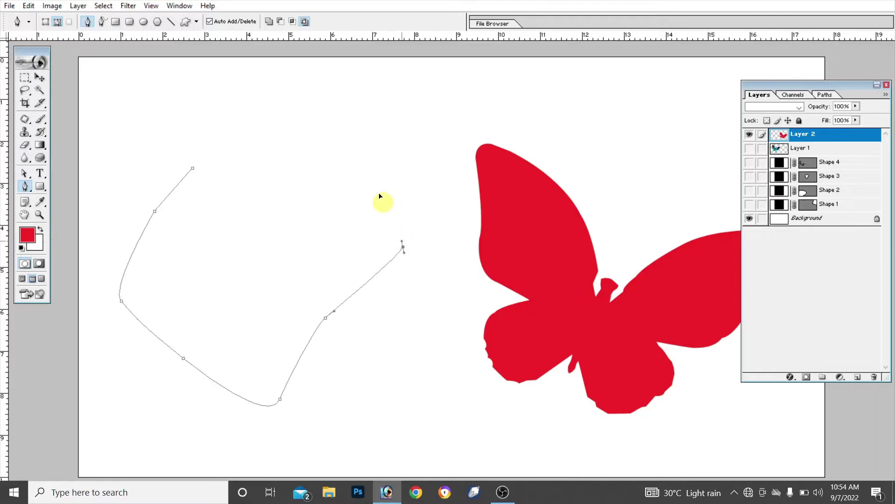
left_click(360, 158)
left_click(265, 130)
left_click(193, 167)
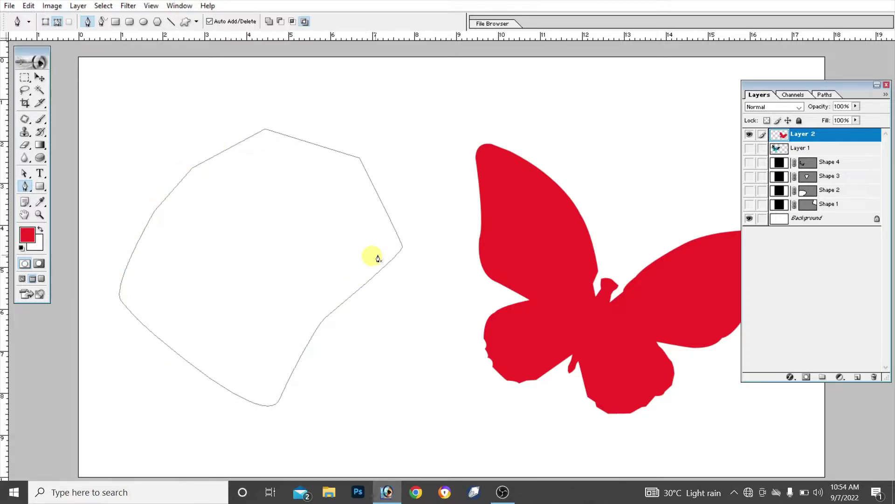
Add anchor points on the path's top, right and left edges and pull them outward.
right_click(27, 186)
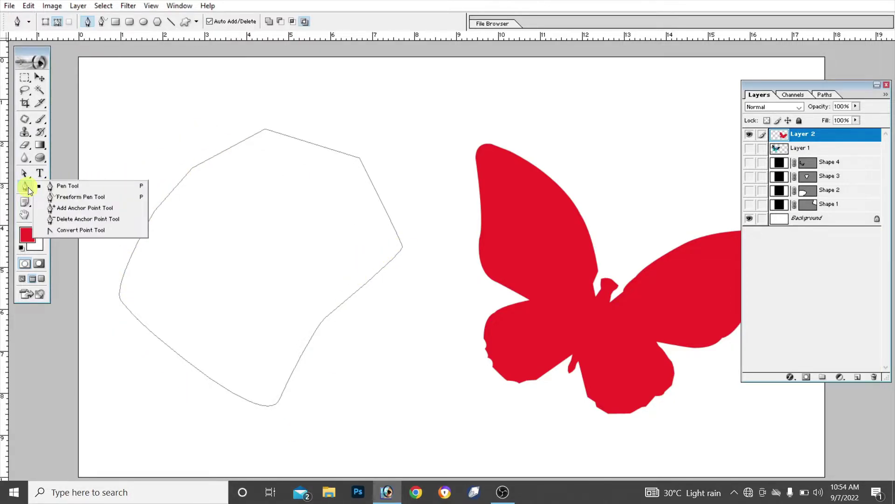
left_click(81, 209)
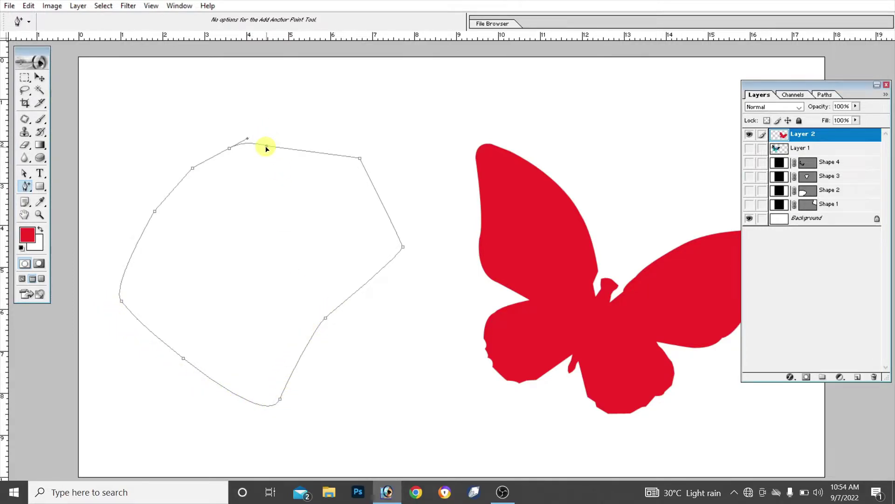
left_click_drag(266, 130, 271, 117)
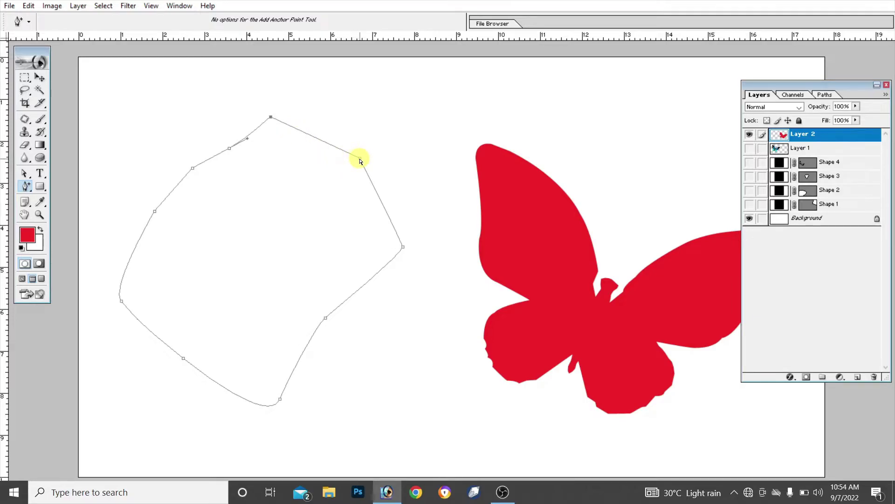
left_click_drag(360, 161, 371, 152)
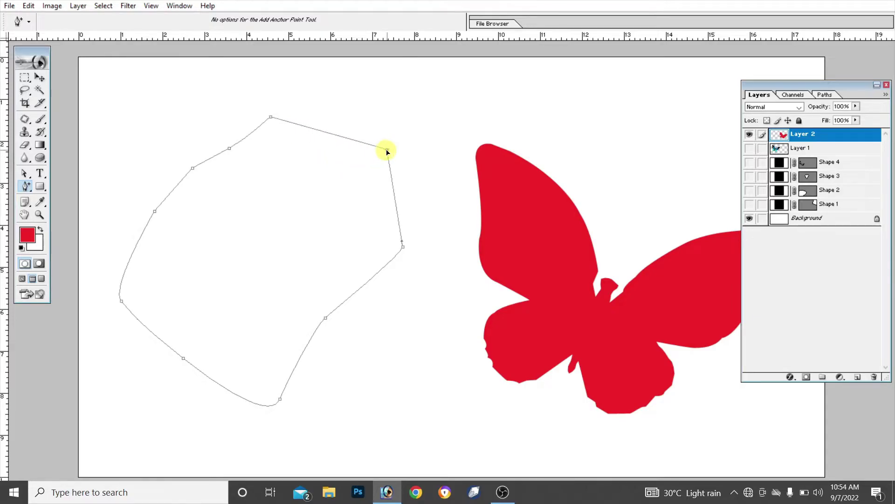
left_click(403, 246)
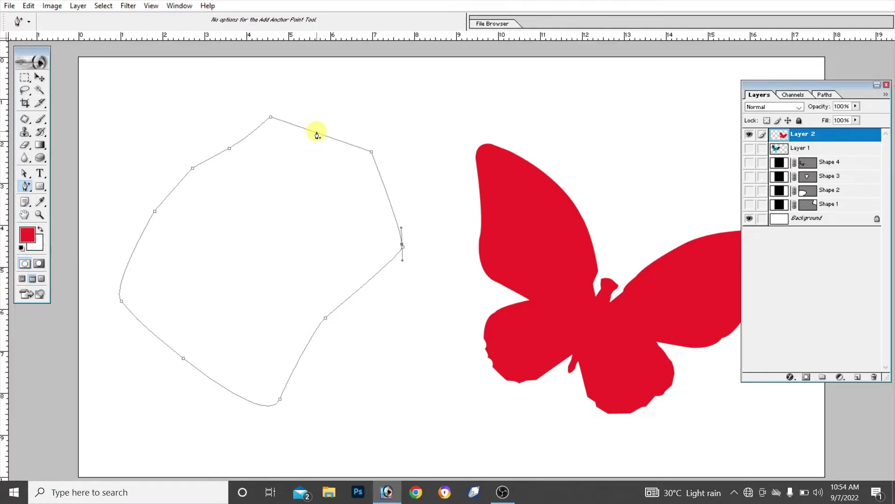
left_click(358, 292)
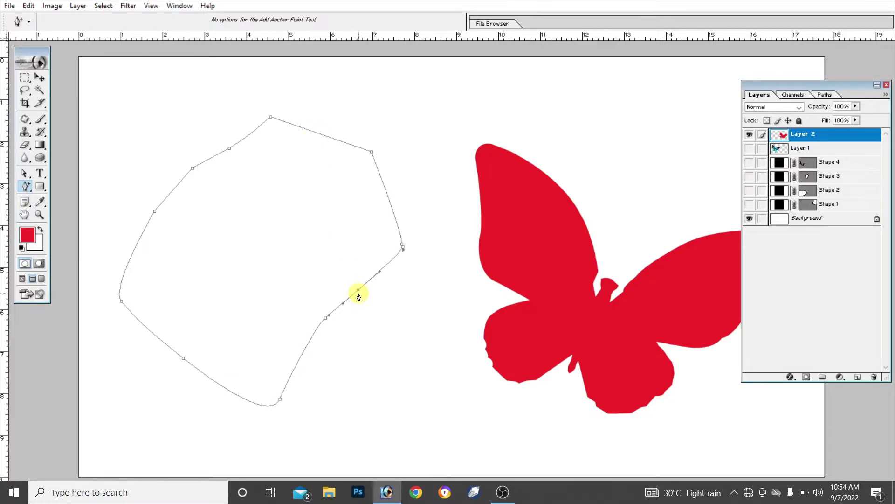
mouse_move(358, 292)
left_mouse_down()
mouse_move(369, 304)
mouse_move(366, 297)
left_mouse_up()
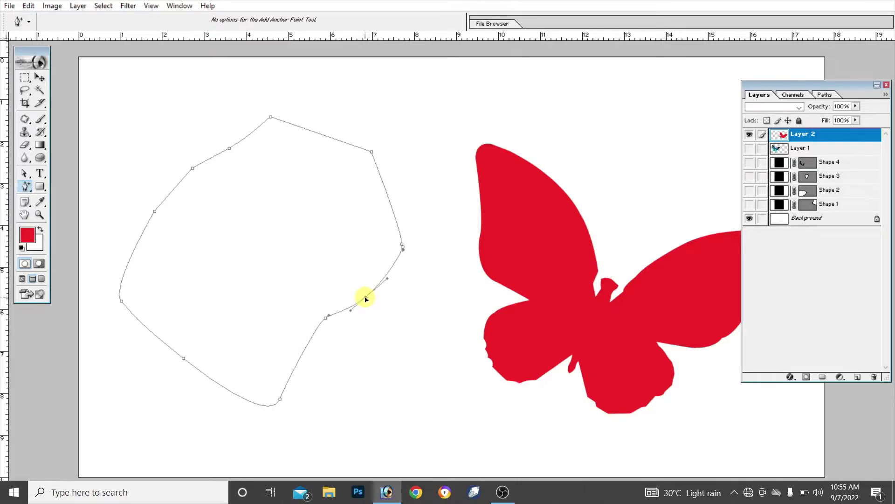
mouse_move(326, 136)
left_mouse_down()
mouse_move(314, 98)
mouse_move(325, 92)
left_mouse_up()
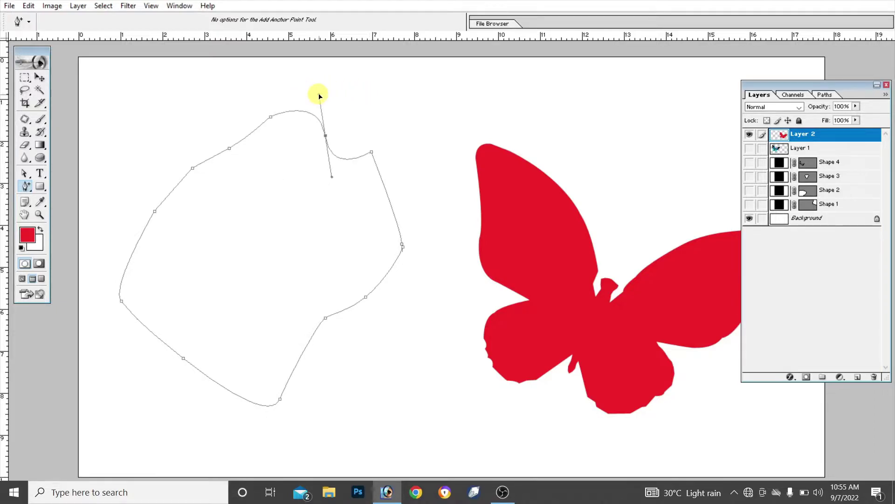
left_click_drag(325, 92, 330, 101)
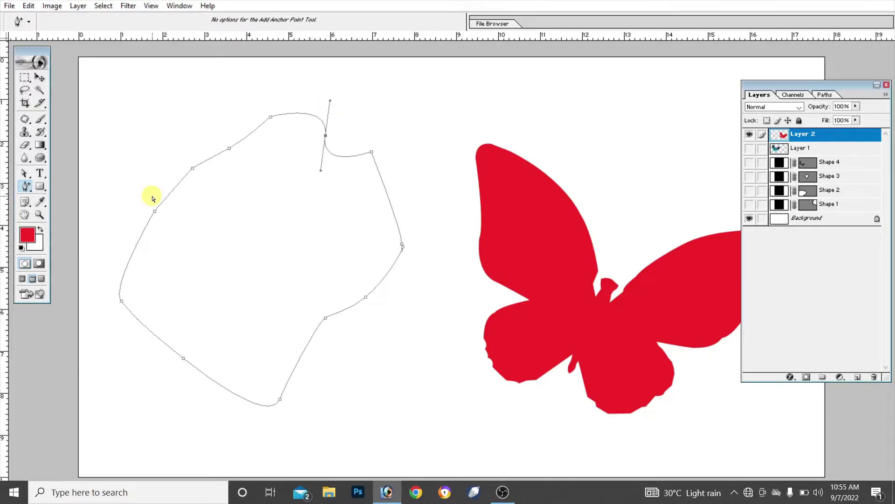
left_click(135, 250)
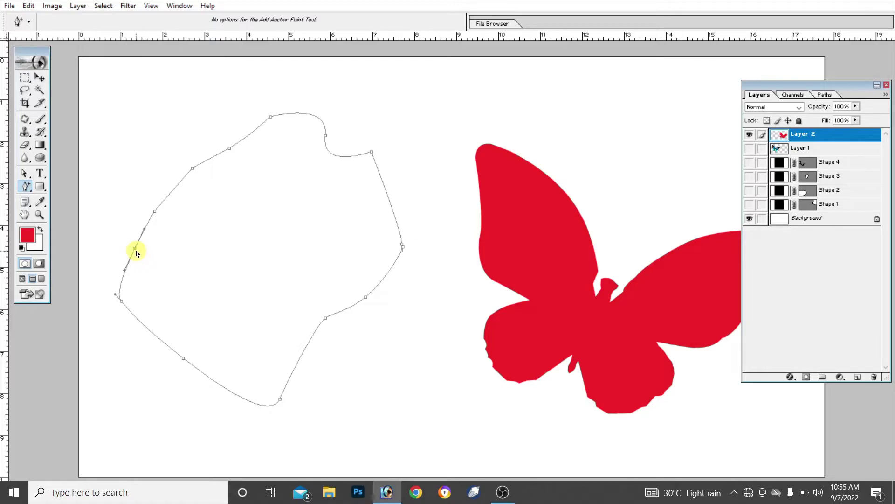
mouse_move(136, 252)
left_mouse_down()
mouse_move(132, 208)
mouse_move(110, 250)
mouse_move(117, 237)
left_mouse_up()
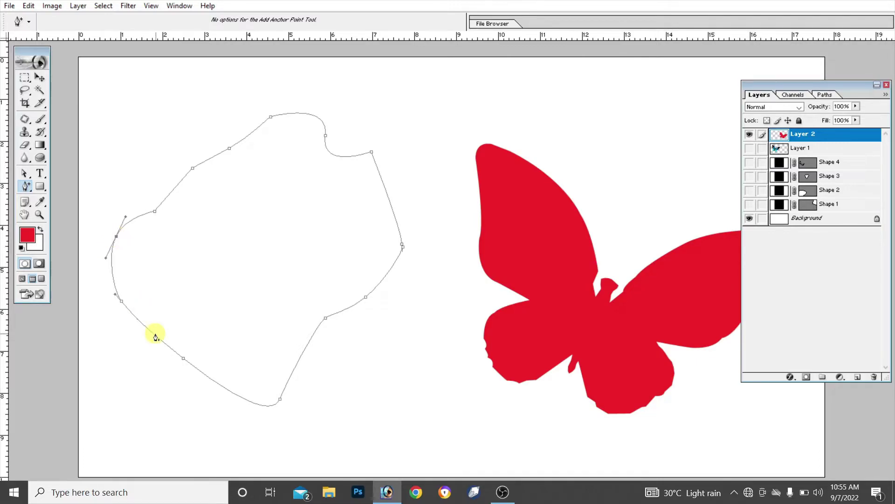
Delete the left-side anchor and the bottom anchor from the path.
right_click(26, 186)
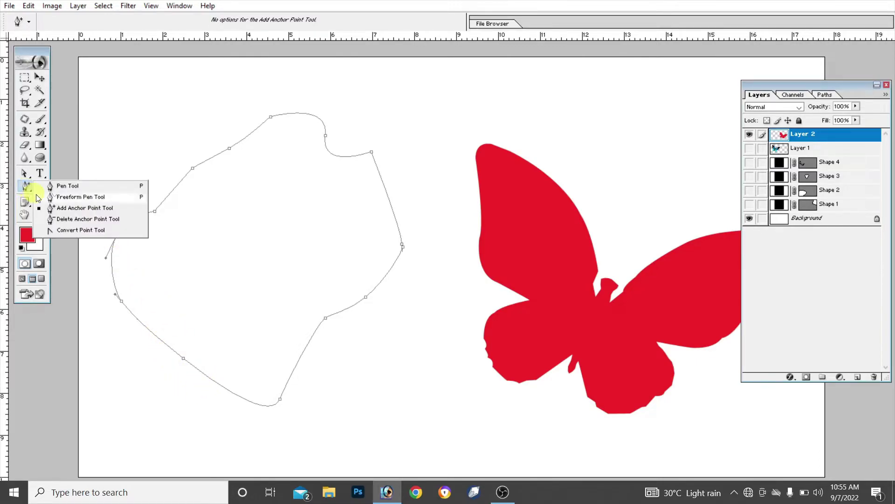
left_click(85, 221)
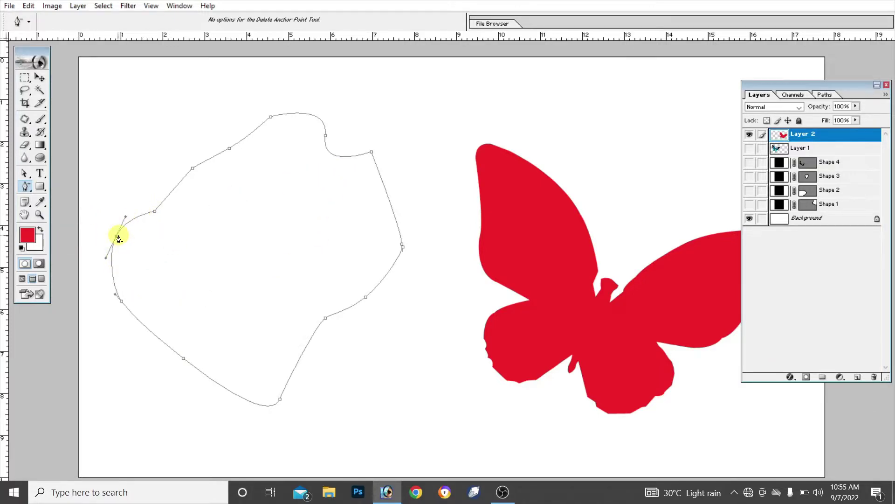
left_click(116, 238)
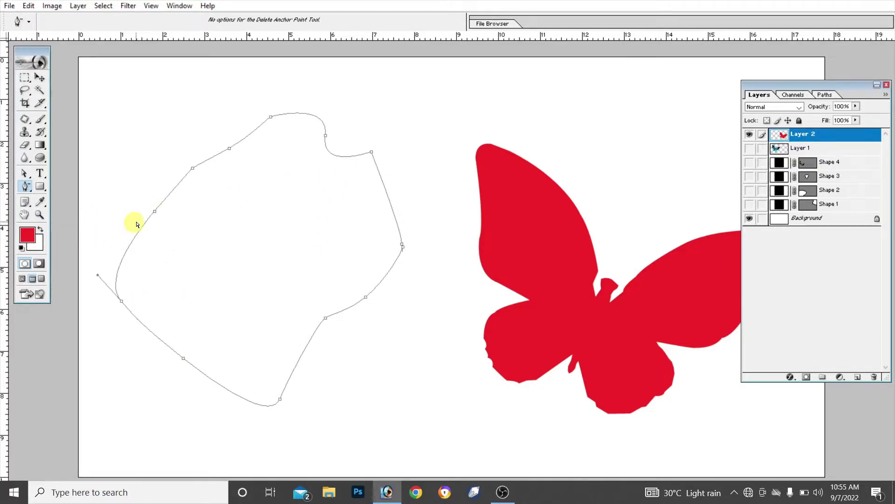
left_click(280, 402)
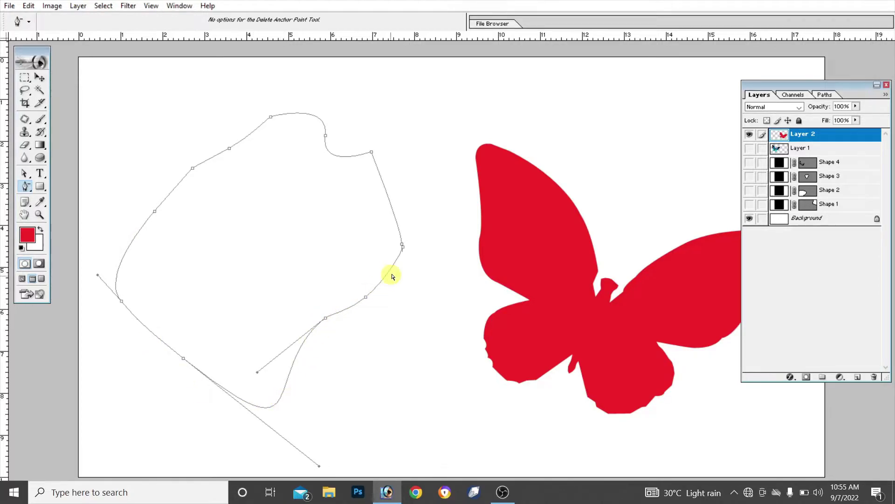
Add four more anchors along the left and upper edges and pull up the upper-left curve.
left_click(402, 246)
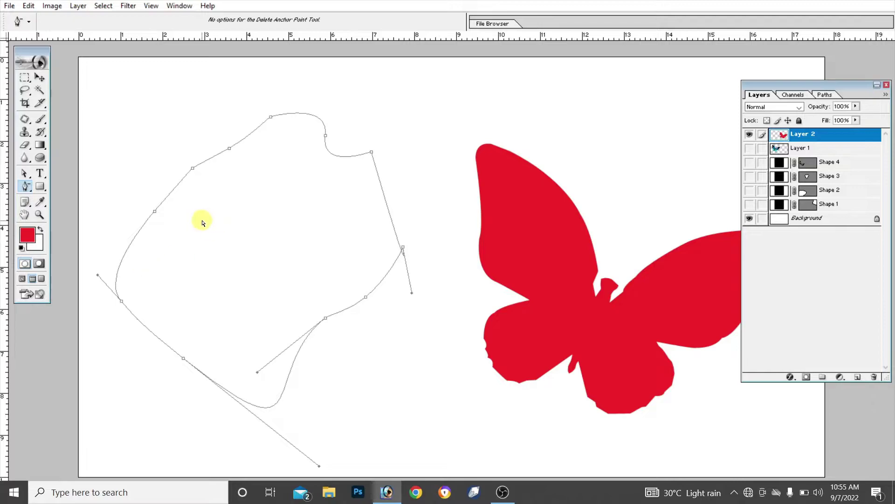
left_click(25, 185)
left_click(69, 210)
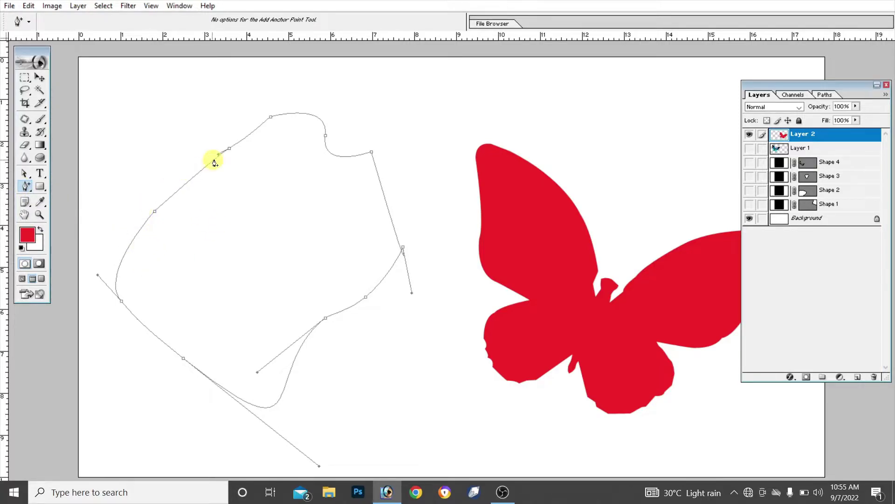
left_click(122, 301)
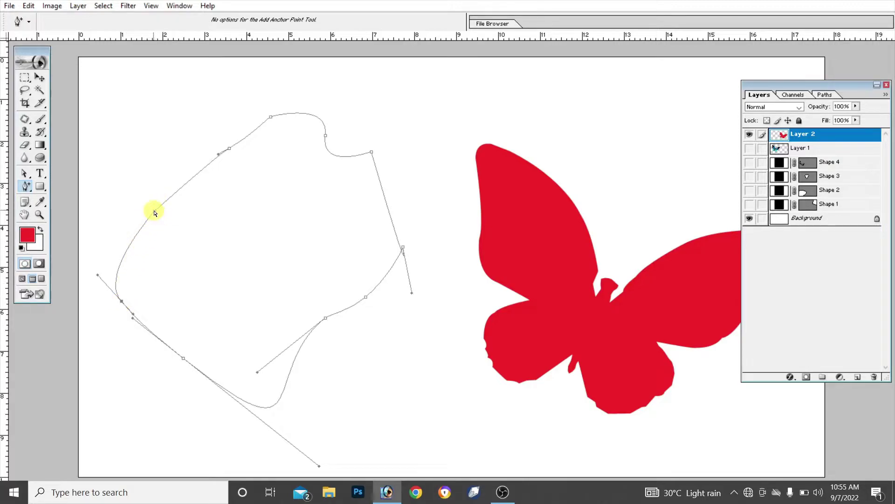
left_click(154, 211)
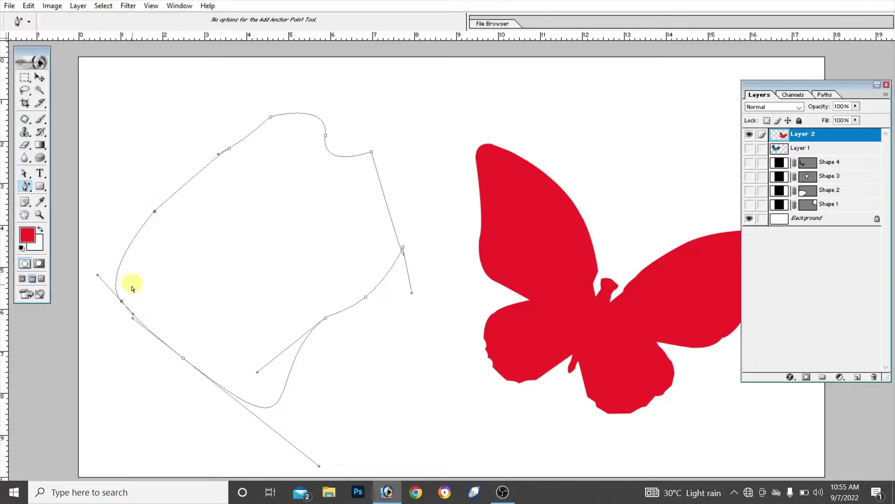
left_click(229, 149)
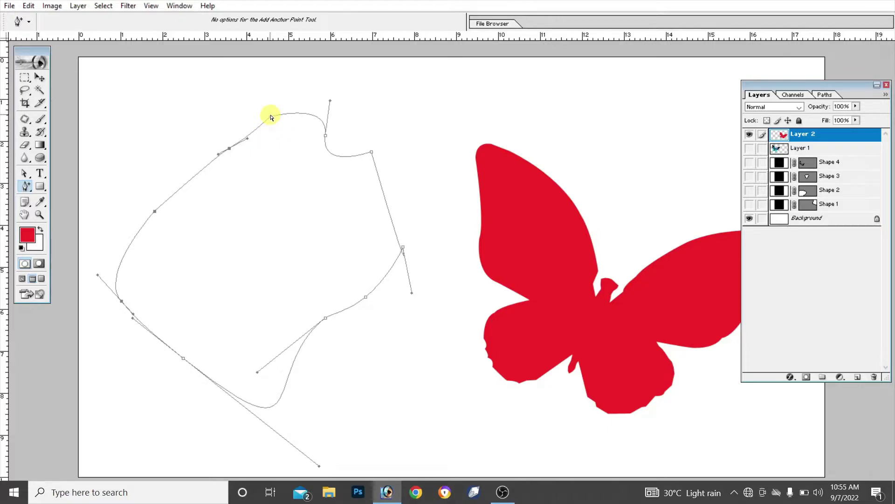
left_click(270, 117)
mouse_move(155, 213)
left_mouse_down()
mouse_move(130, 176)
mouse_move(157, 221)
mouse_move(118, 148)
mouse_move(184, 248)
mouse_move(136, 166)
mouse_move(288, 317)
mouse_move(416, 352)
mouse_move(306, 304)
mouse_move(161, 190)
left_mouse_up()
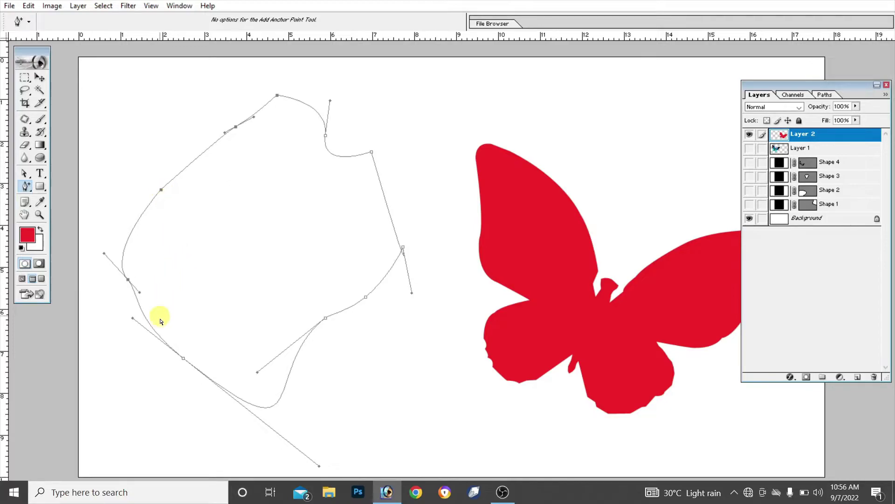
left_click(183, 357)
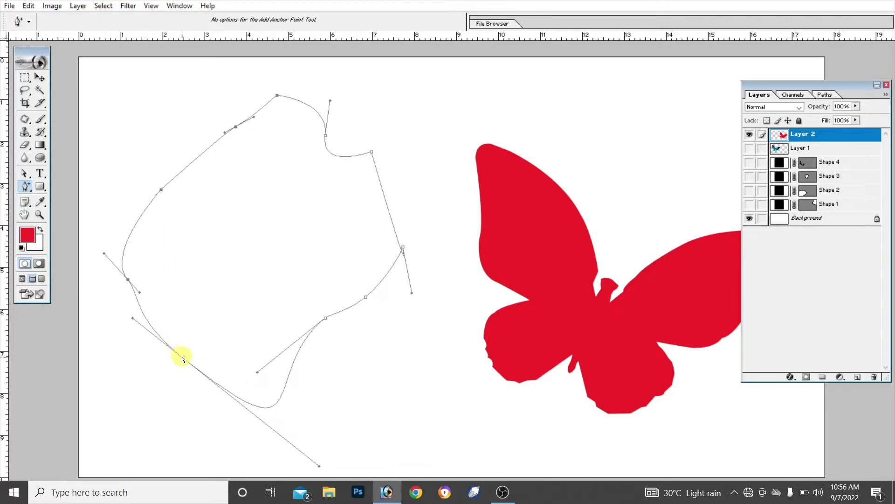
Use the Convert Point Tool to pull curve handles from the left, top-left and bottom anchors.
right_click(26, 188)
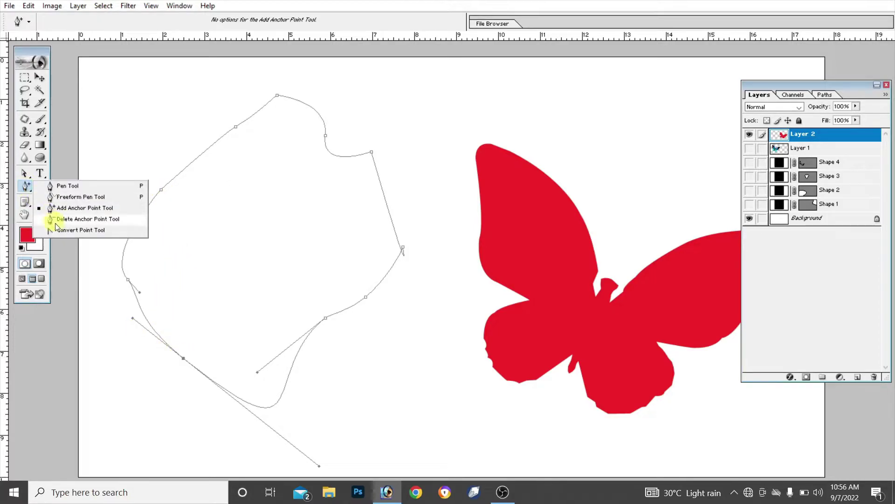
left_click(80, 231)
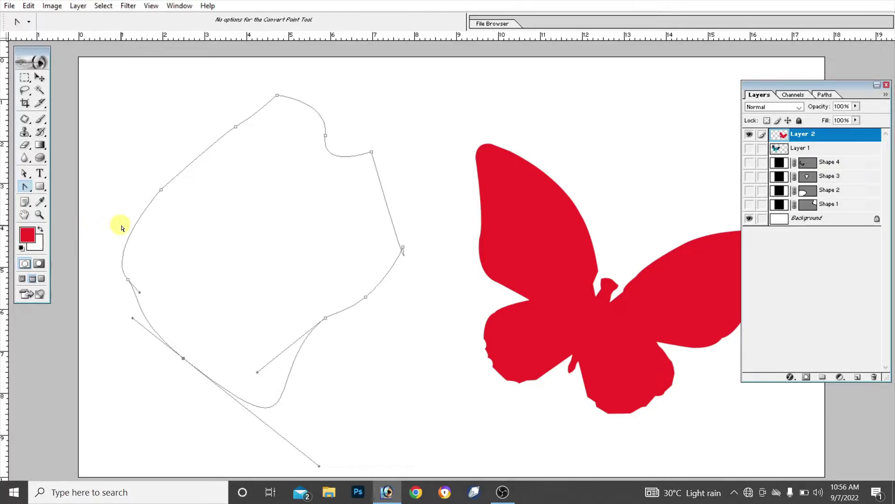
mouse_move(133, 233)
left_mouse_down()
mouse_move(158, 214)
mouse_move(149, 233)
left_mouse_up()
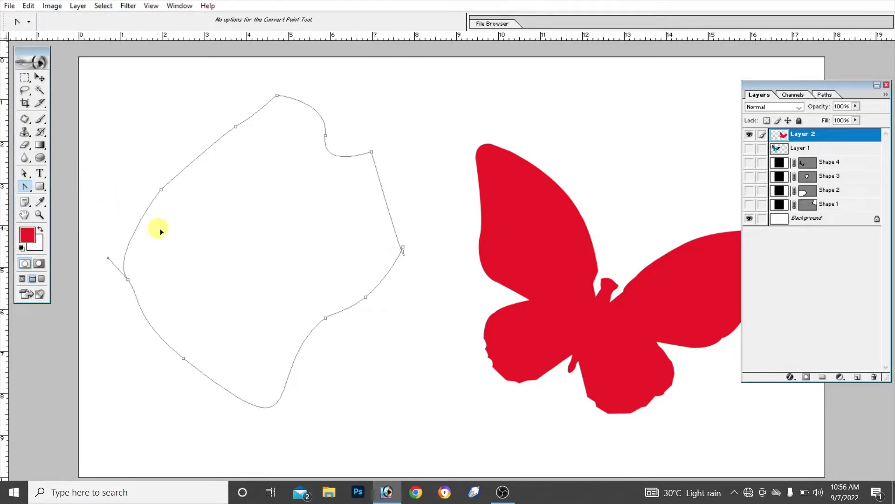
mouse_move(149, 233)
left_mouse_down()
mouse_move(173, 194)
mouse_move(213, 225)
left_mouse_up()
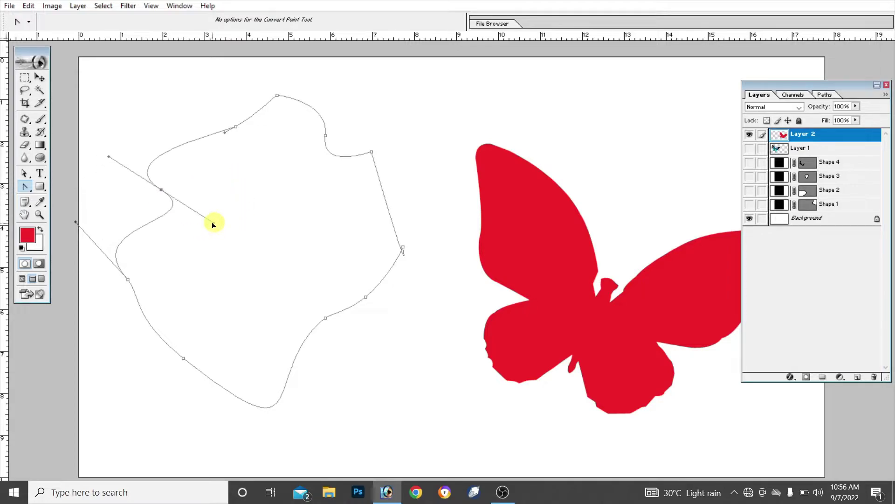
left_click_drag(212, 225, 143, 226)
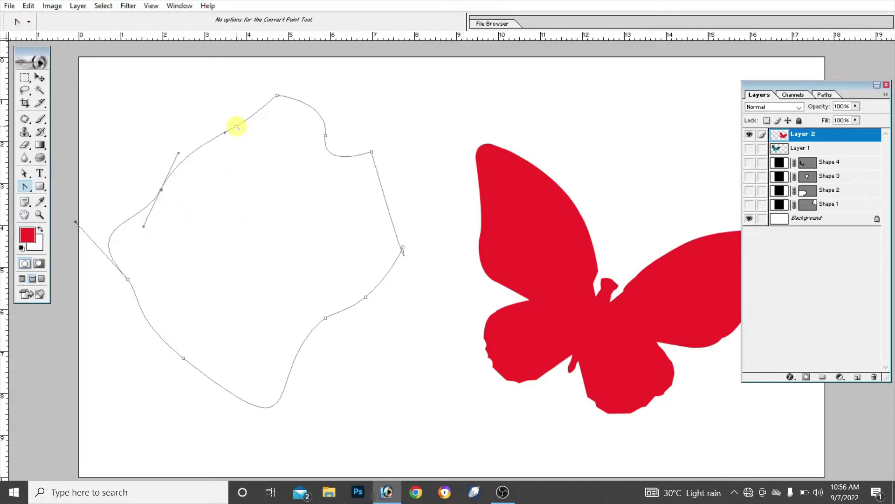
mouse_move(237, 127)
left_mouse_down()
mouse_move(288, 161)
mouse_move(296, 140)
mouse_move(214, 132)
mouse_move(149, 86)
mouse_move(274, 110)
mouse_move(348, 142)
mouse_move(167, 128)
left_mouse_up()
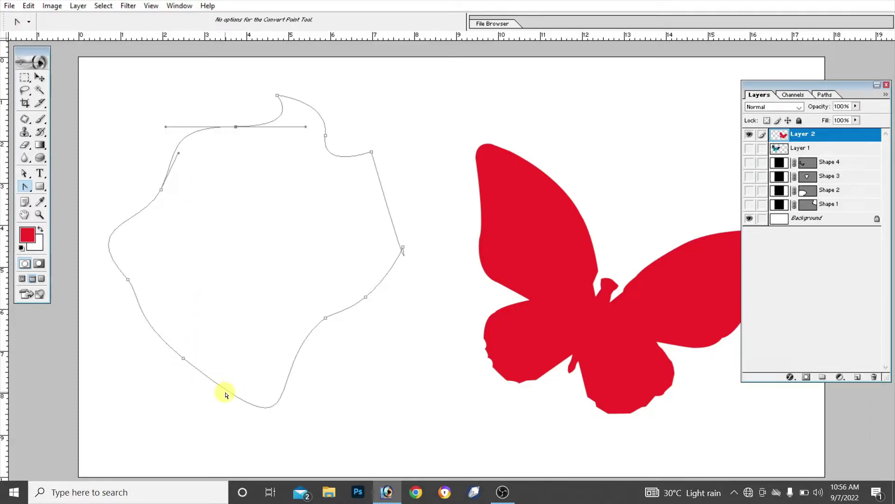
mouse_move(226, 395)
left_mouse_down()
mouse_move(208, 414)
mouse_move(248, 362)
mouse_move(284, 361)
mouse_move(256, 397)
mouse_move(293, 336)
mouse_move(228, 346)
mouse_move(251, 404)
mouse_move(264, 372)
mouse_move(256, 383)
left_mouse_up()
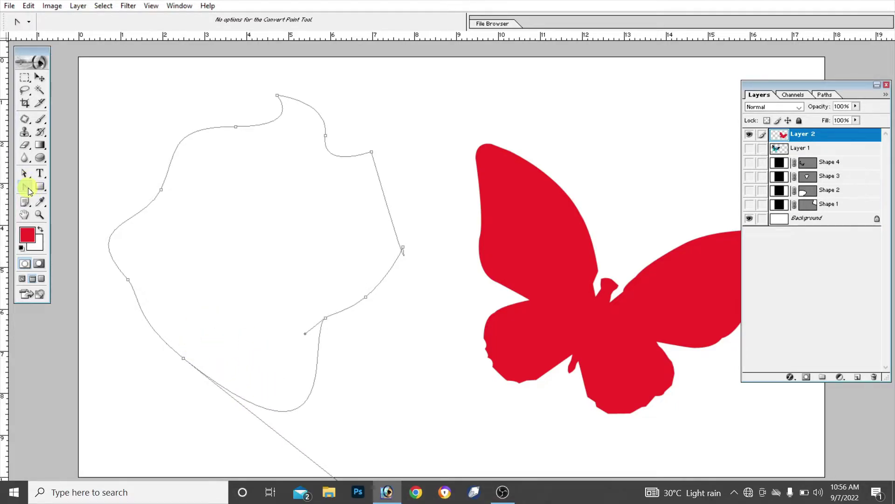
left_click_drag(28, 187, 68, 212)
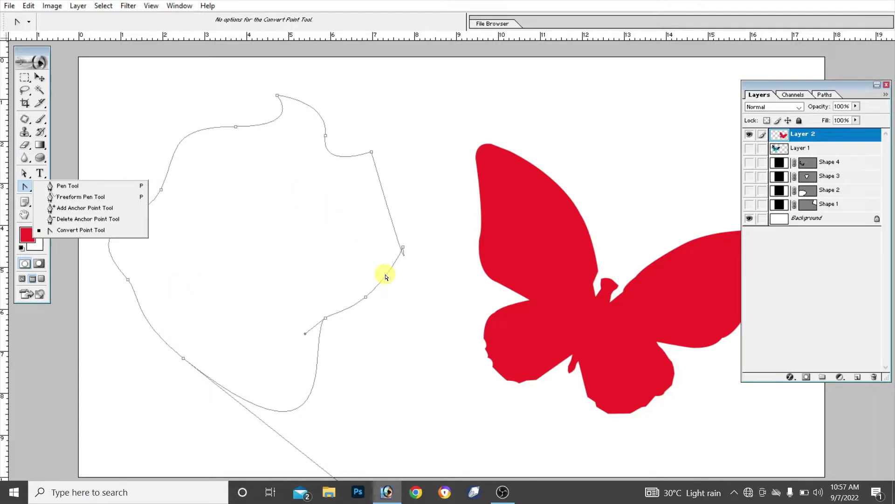
Leave full screen and close the practice document without saving.
key("f")
key("f")
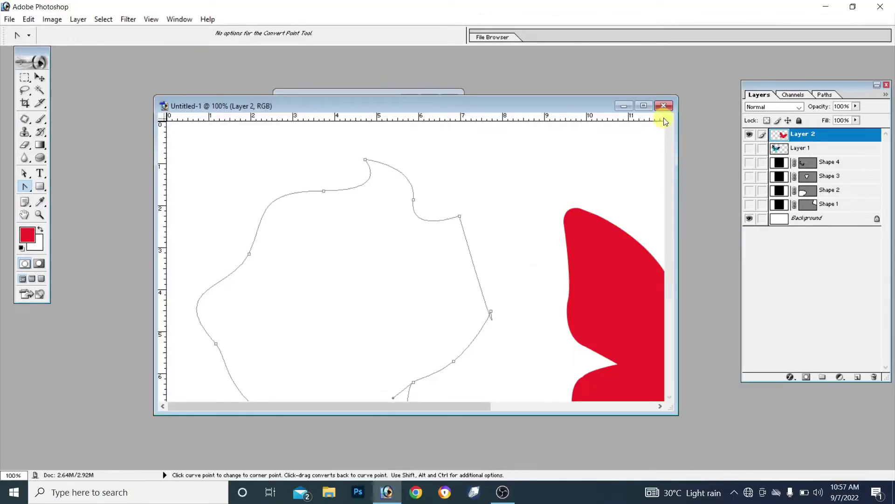
left_click(664, 106)
left_click(445, 191)
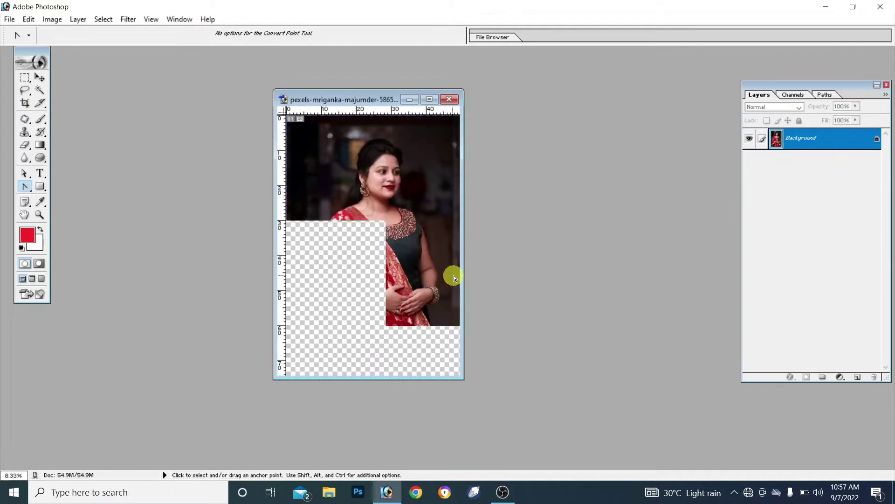
Select the Pen Tool and zoom in on the woman's head and hair.
key("f")
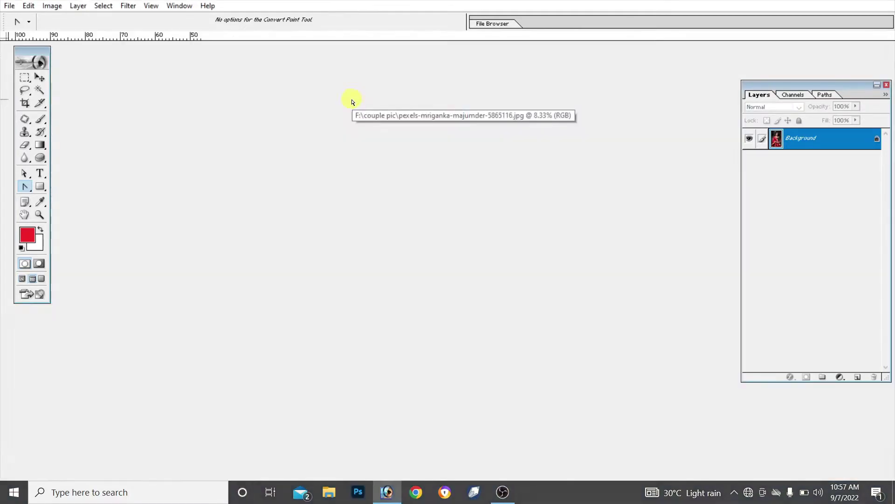
key("ctrl+plus")
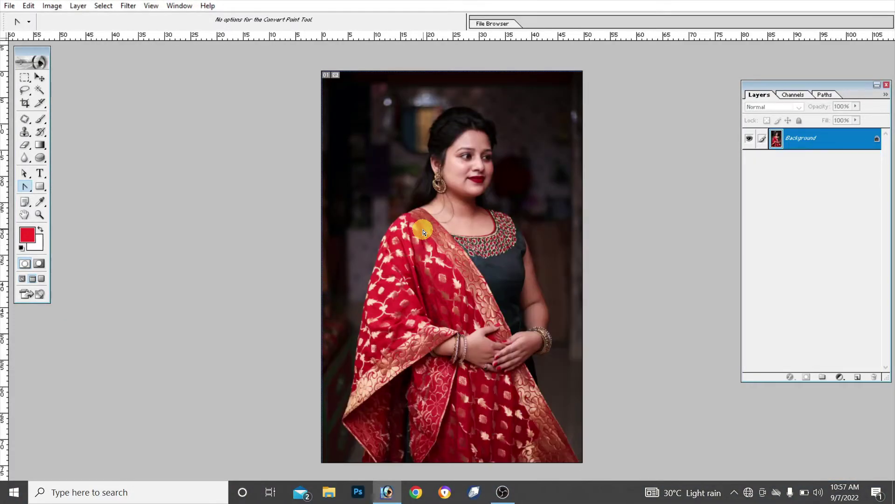
left_click(24, 186)
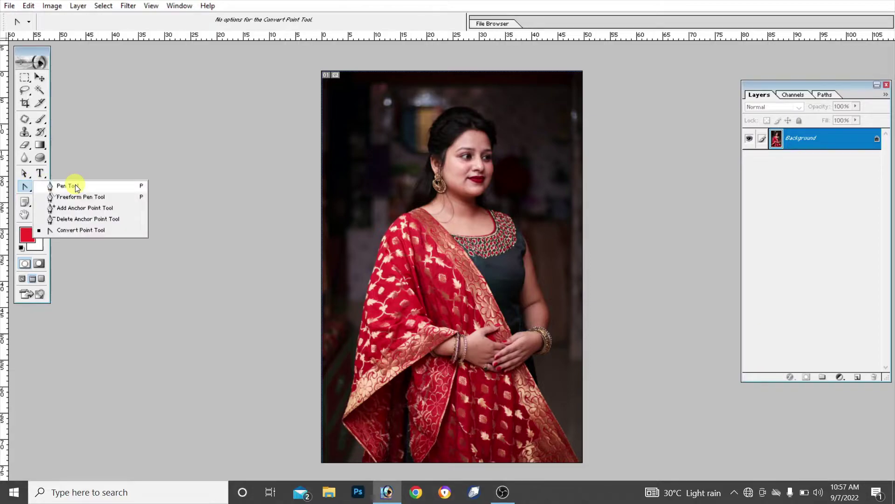
left_click(75, 185)
key("ctrl+plus")
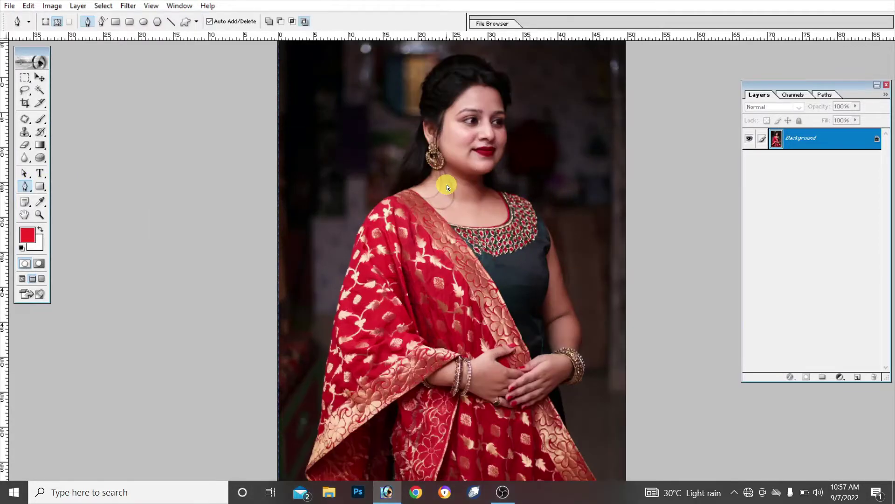
scroll(467, 153, "up", 3)
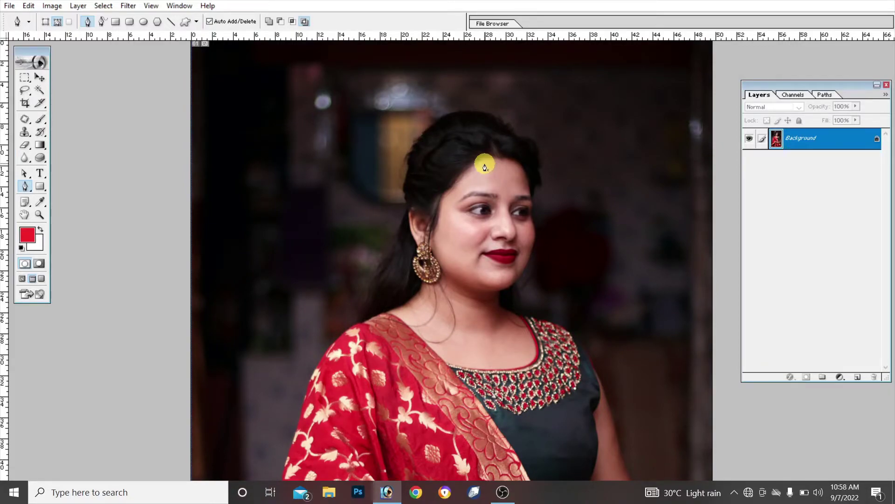
key("ctrl+plus")
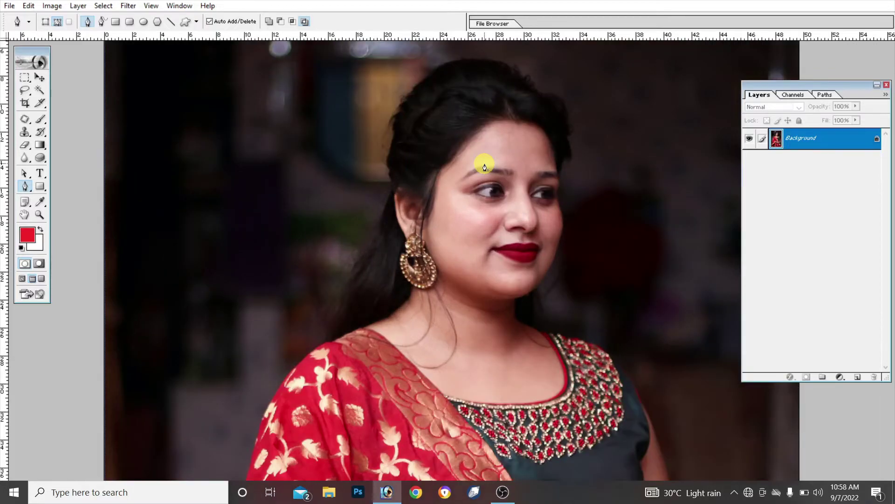
left_click_drag(495, 160, 513, 274)
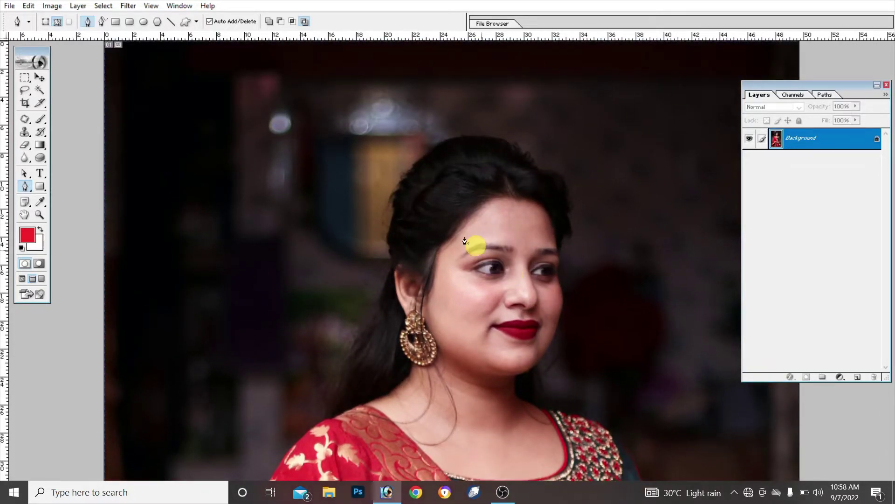
With the standard Pen, place anchors over the top and left side of her hair to the shoulder.
left_click(26, 189)
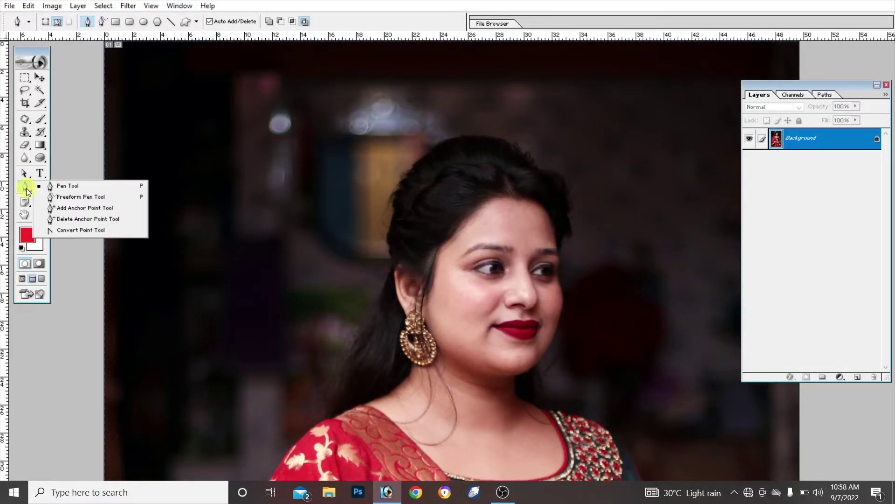
left_click(67, 185)
left_click(508, 140)
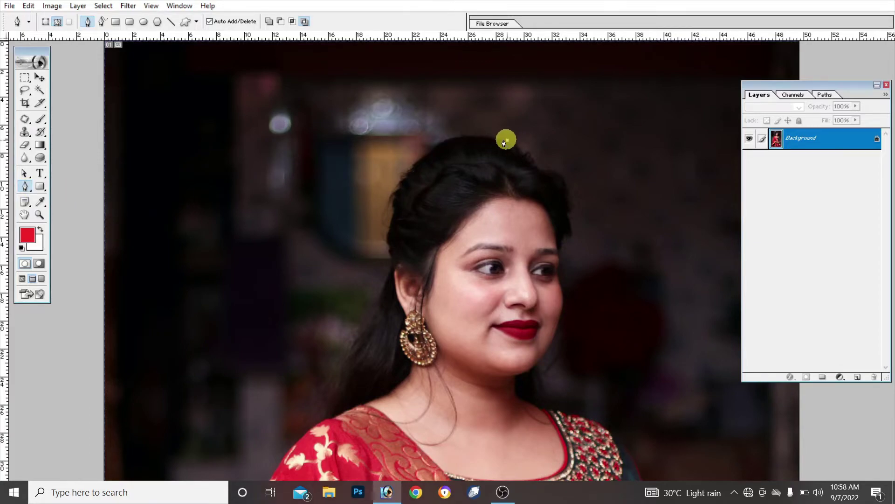
left_click(463, 139)
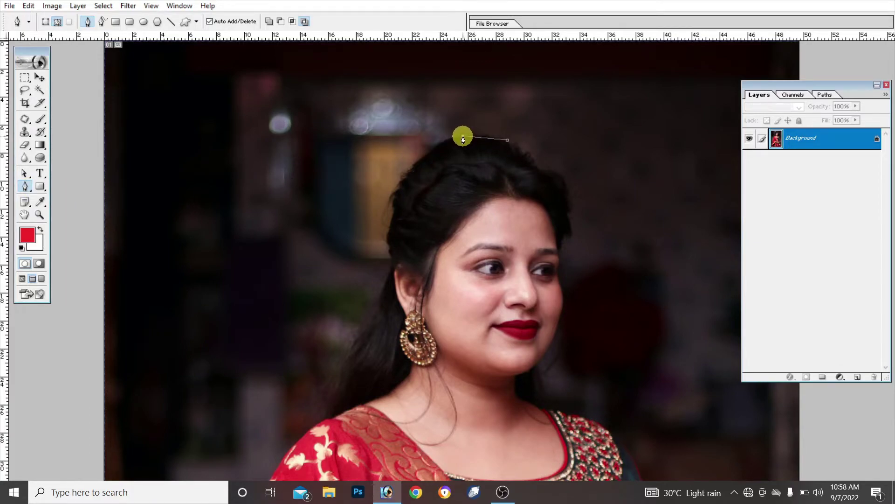
left_click(420, 158)
left_click(387, 239)
left_click(392, 269)
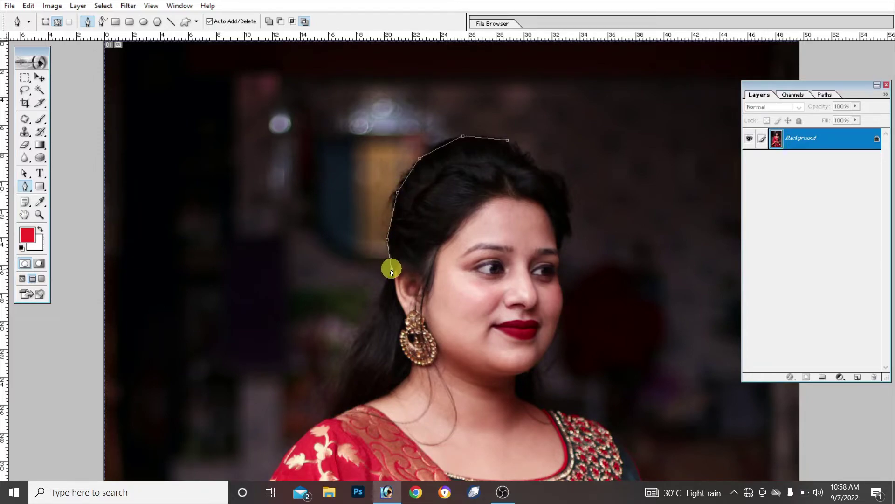
left_click(365, 326)
left_click(342, 374)
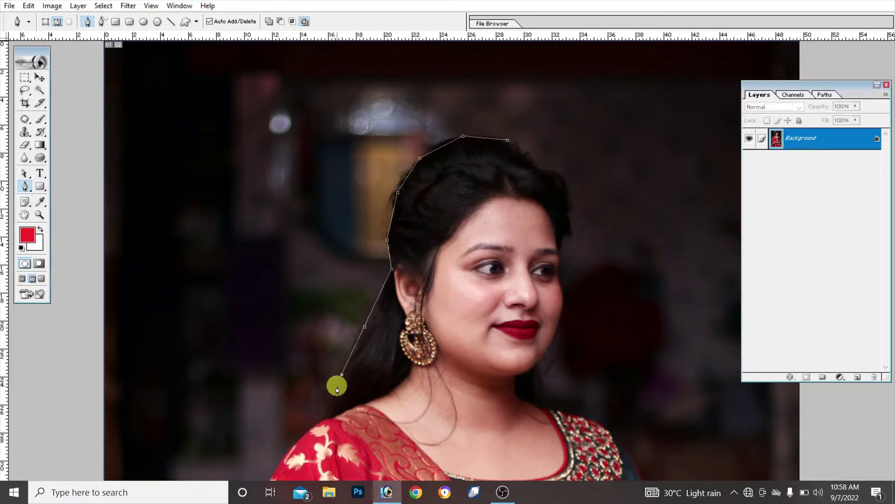
left_click(325, 415)
Continue the path down her shoulder and along the dupatta edge.
scroll(441, 356, "down", 2)
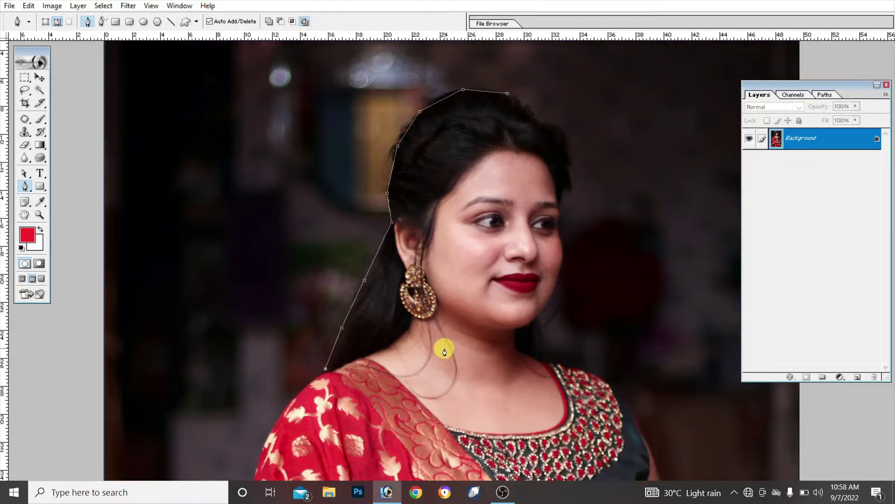
scroll(444, 352, "down", 4)
scroll(444, 340, "down", 3)
scroll(444, 324, "down", 1)
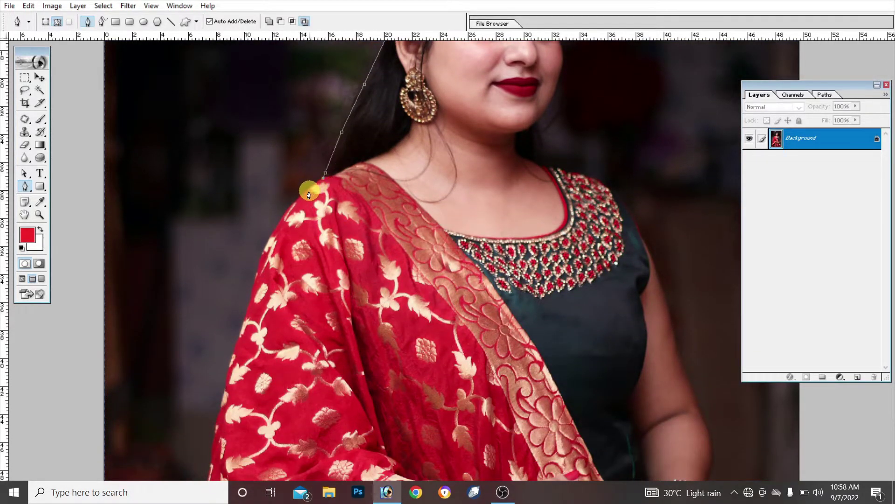
left_click(272, 236)
left_click(244, 316)
left_click(216, 420)
Extend the path down the saree's left edge to the bottom, then zoom out.
scroll(368, 343, "down", 4)
scroll(369, 317, "down", 5)
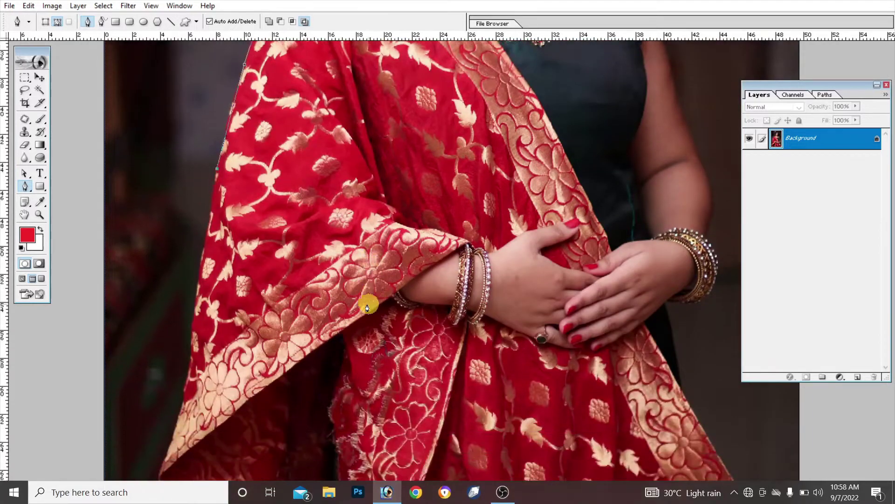
left_click(200, 267)
left_click(190, 371)
left_click(163, 463)
scroll(526, 301, "down", 3)
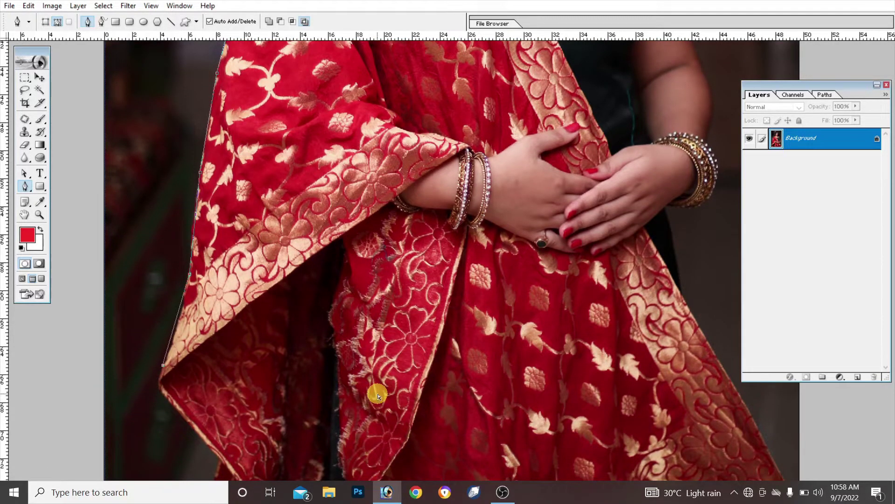
key("ctrl+minus")
key("ctrl+minus")
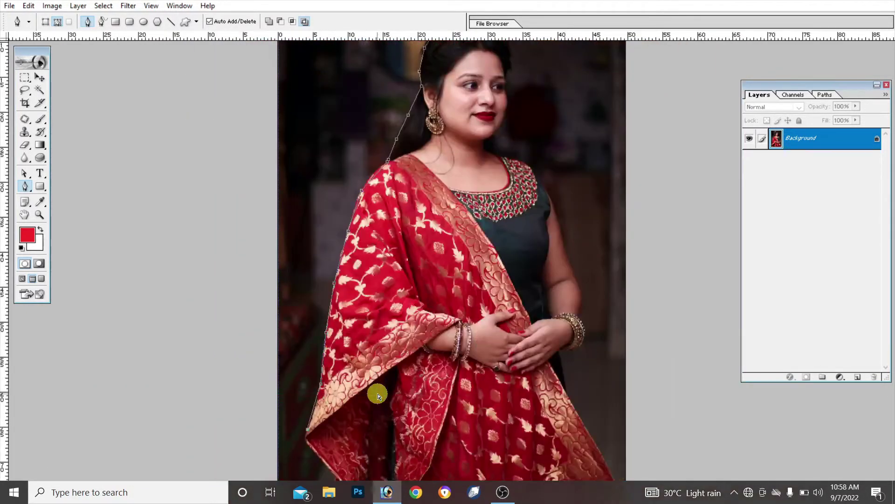
key("ctrl+minus")
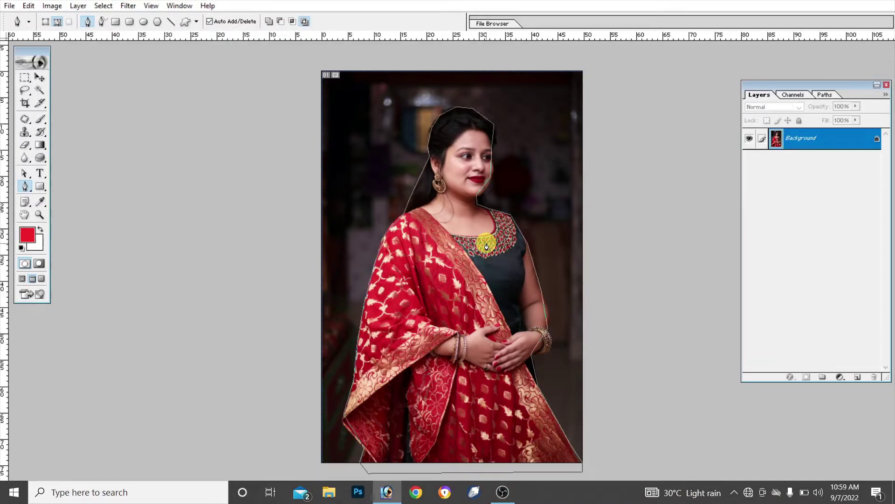
With the Add Anchor Point Tool, curve the path outward around her hair.
key("ctrl+plus")
key("ctrl+plus")
key("ctrl+plus")
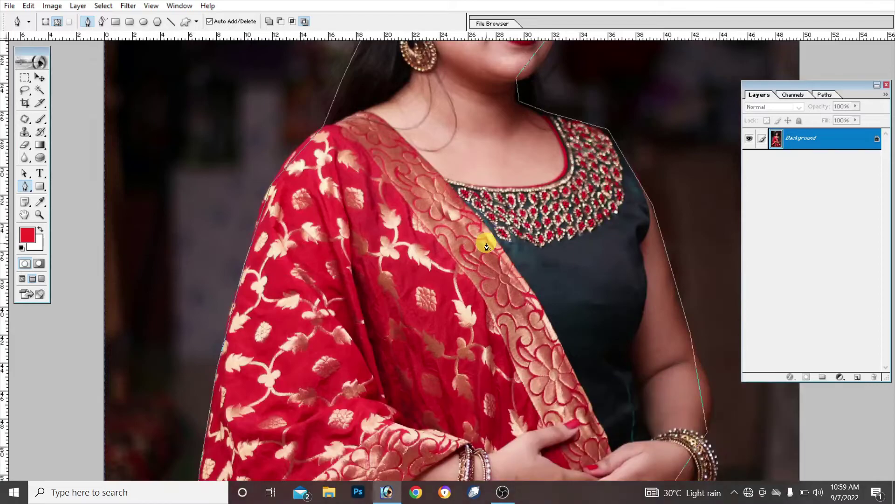
left_click_drag(496, 204, 475, 460)
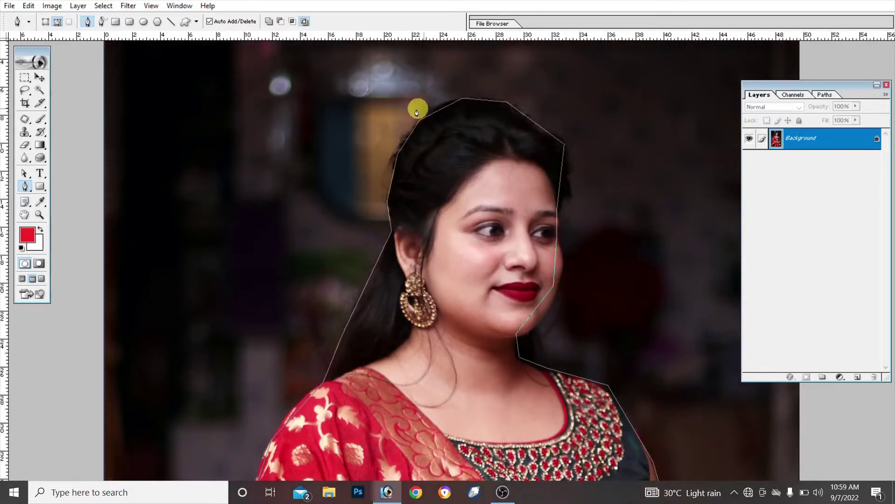
left_click_drag(30, 186, 60, 209)
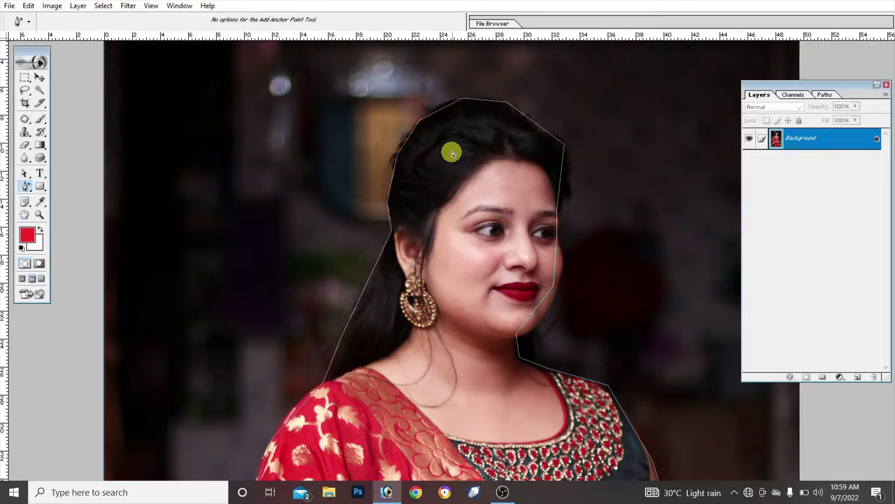
left_click(442, 110)
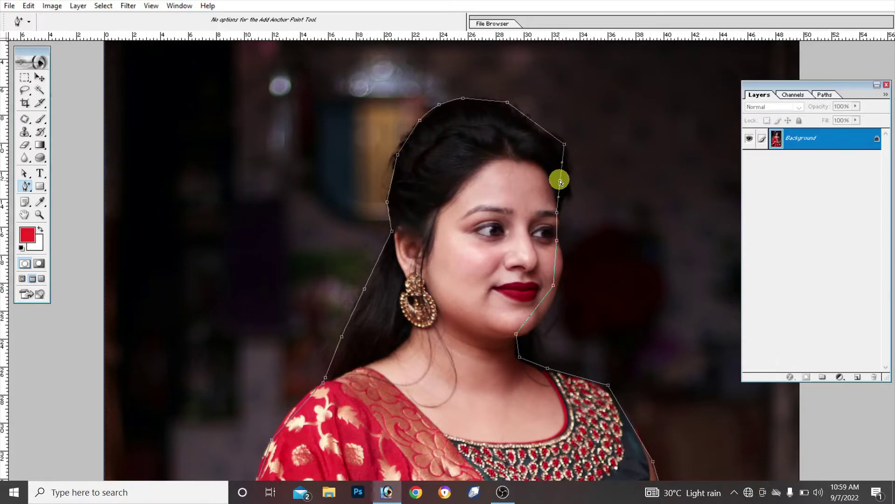
left_click_drag(560, 182, 568, 183)
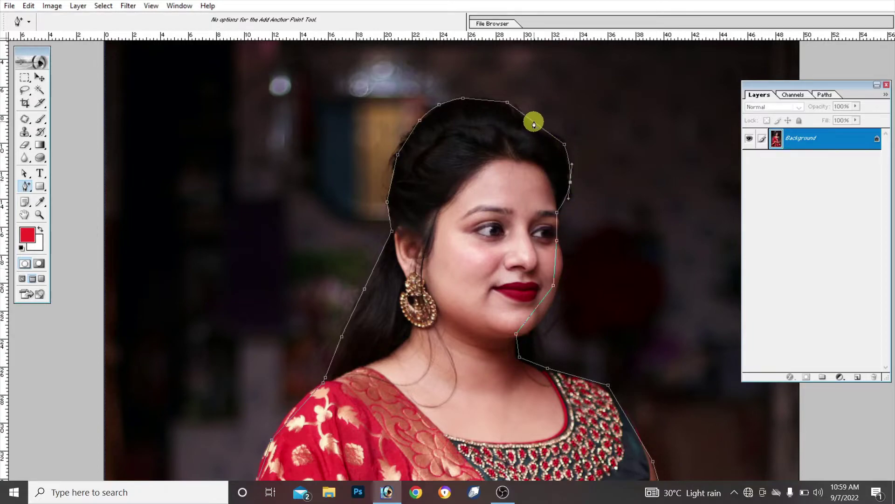
Fit the path to her upper-right hair, cheek, jawline and chin.
left_click_drag(533, 121, 542, 136)
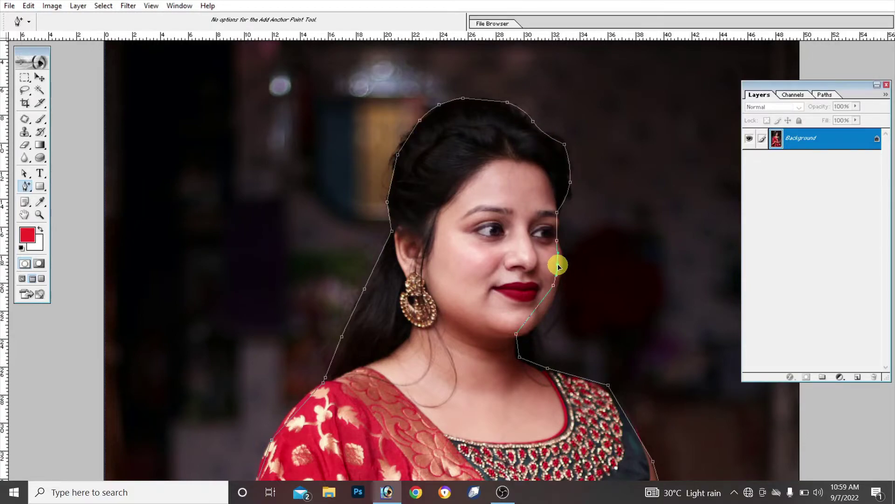
left_click_drag(556, 267, 564, 269)
left_click(554, 285)
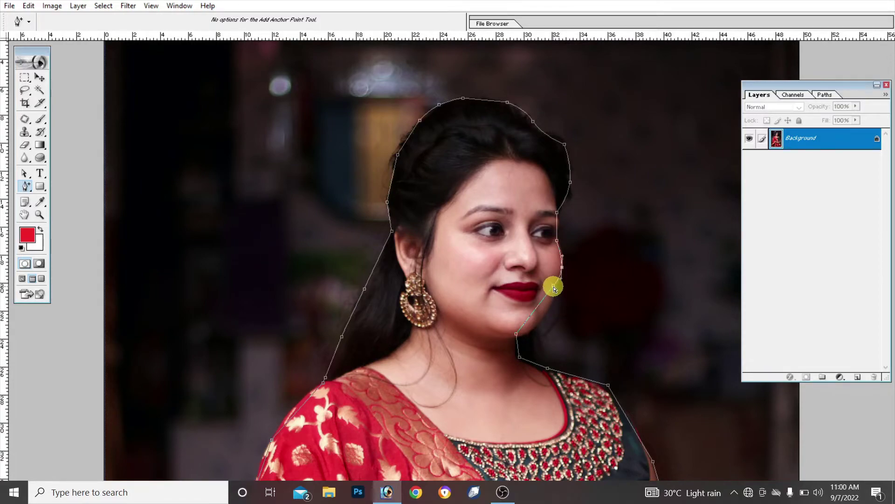
left_click_drag(554, 287, 556, 295)
left_click(514, 340)
left_click_drag(537, 322, 540, 326)
left_click(518, 358)
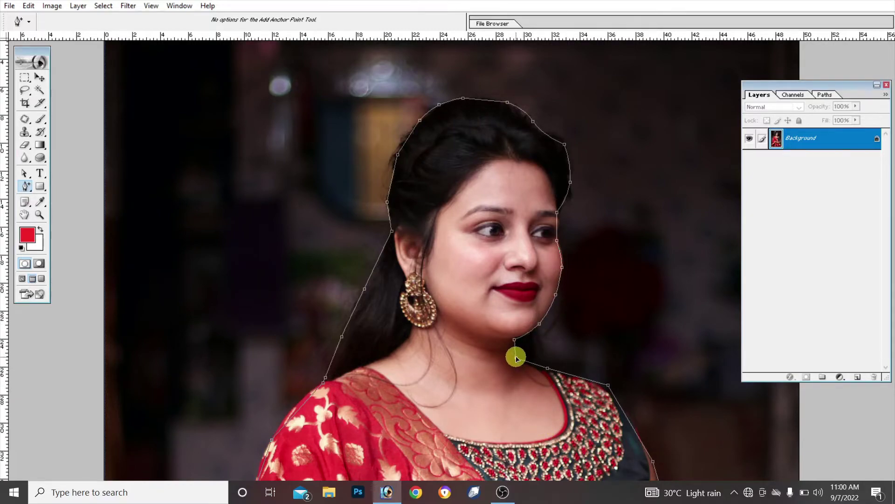
Add anchors on the neckline and shoulder and nudge them onto the edge.
scroll(608, 301, "down", 4)
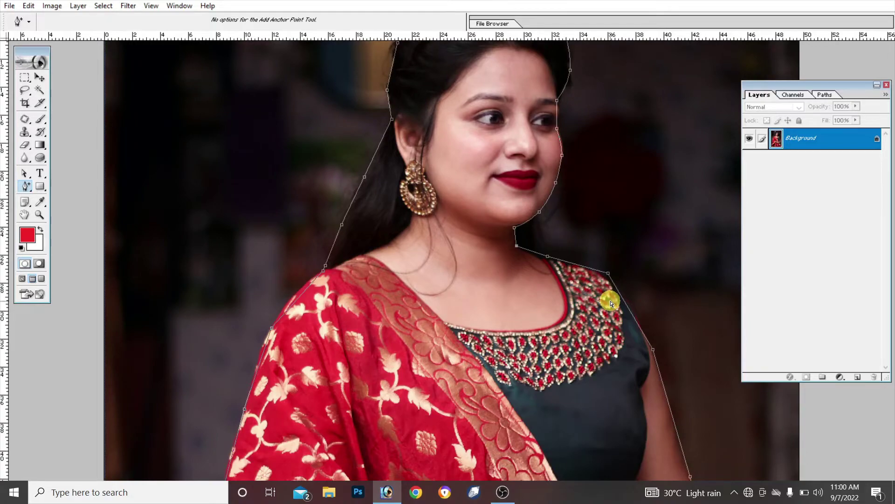
key("ctrl+plus")
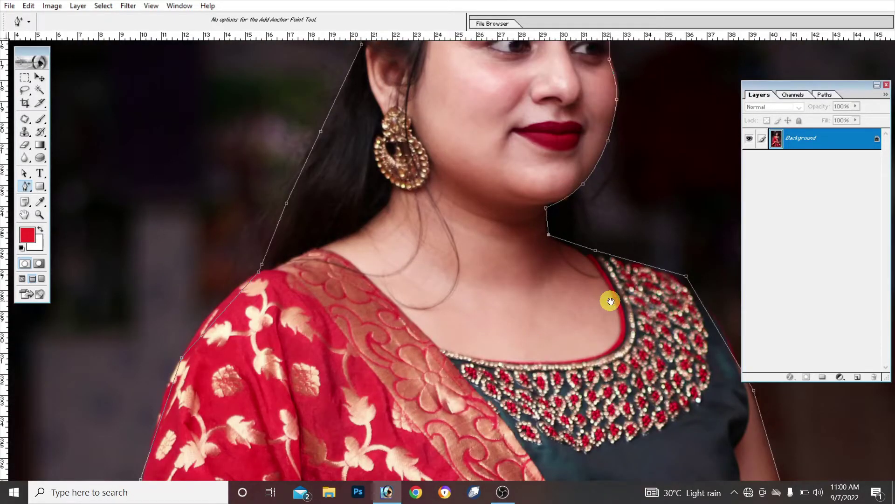
left_click_drag(611, 301, 532, 305)
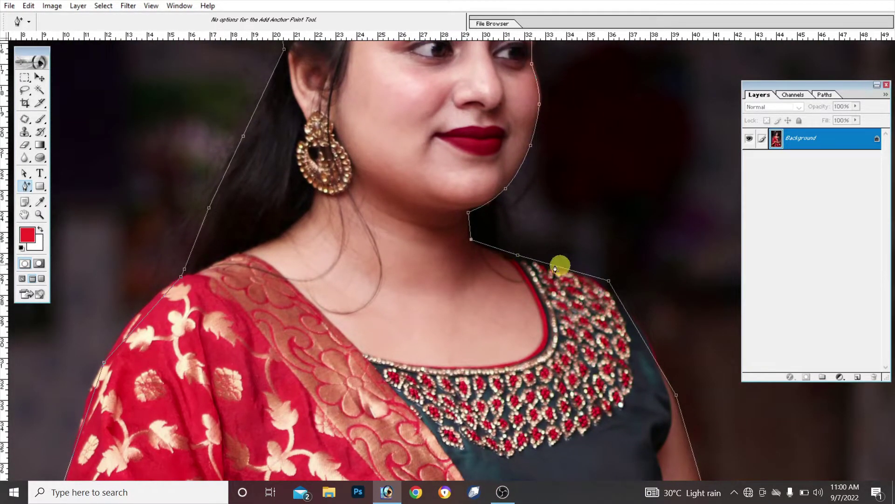
left_click(504, 254)
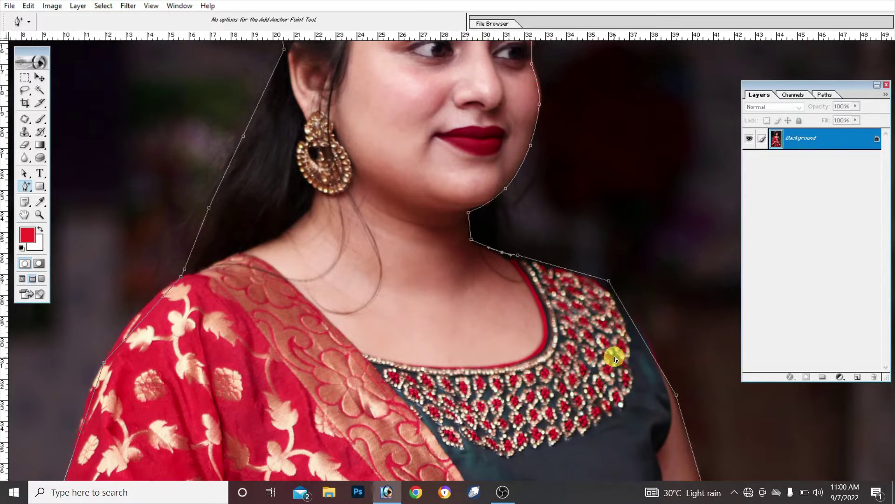
scroll(616, 355, "down", 2)
left_click(644, 323)
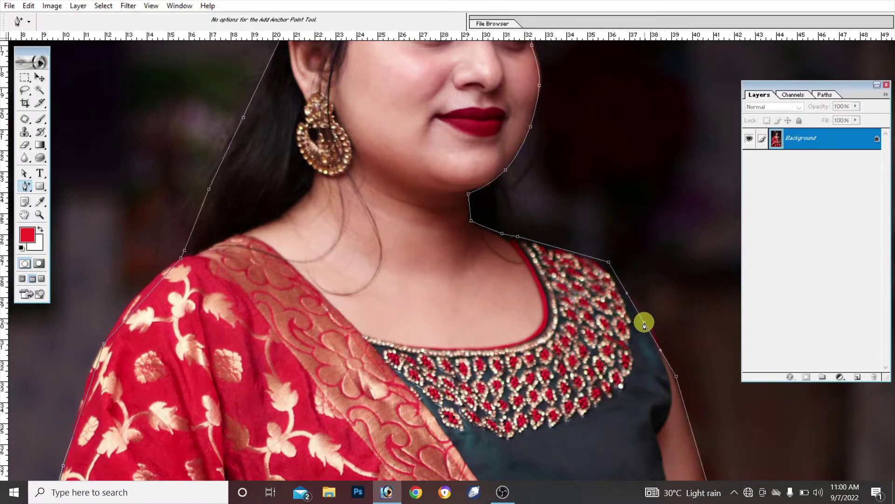
left_click_drag(646, 323, 649, 322)
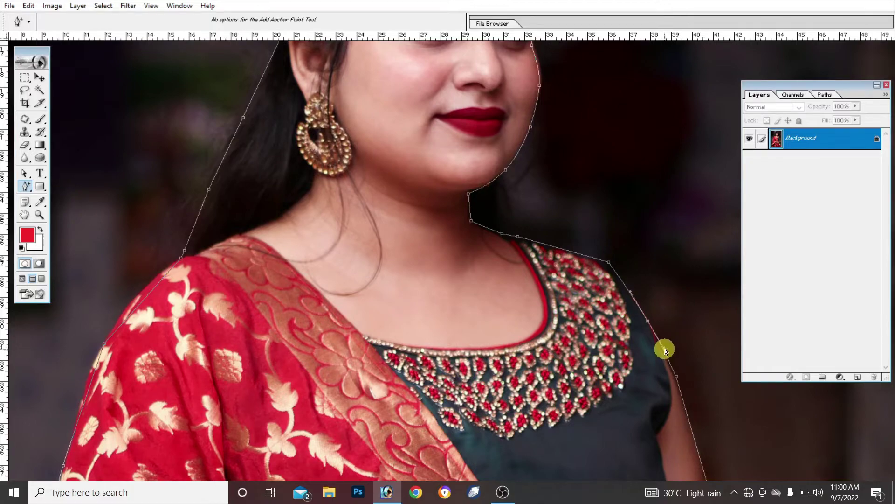
left_click(664, 349)
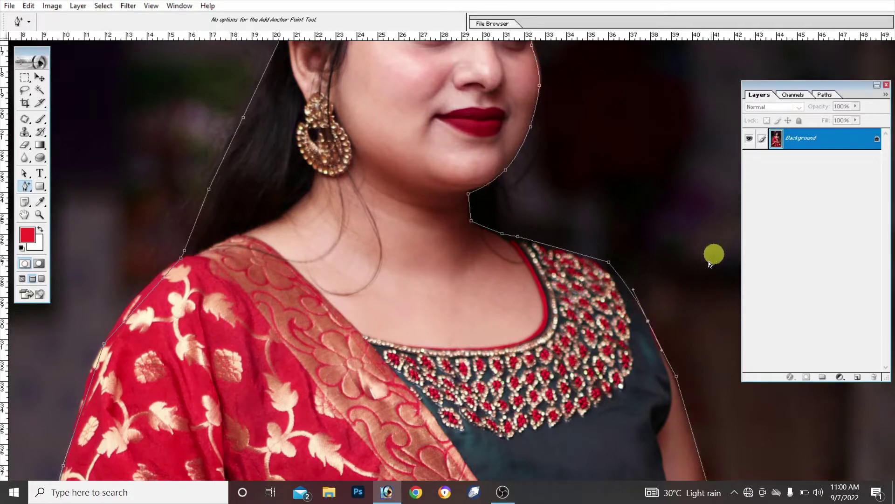
Shift the arm anchor so the path hugs her arm, then zoom out.
scroll(534, 330, "down", 2)
scroll(534, 330, "down", 5)
scroll(532, 317, "down", 5)
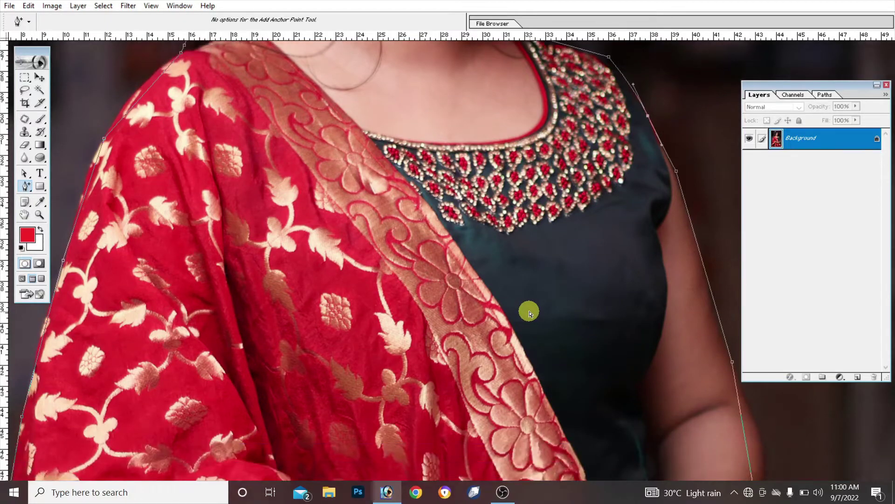
scroll(633, 354, "down", 2)
scroll(634, 354, "down", 1)
scroll(633, 354, "up", 1)
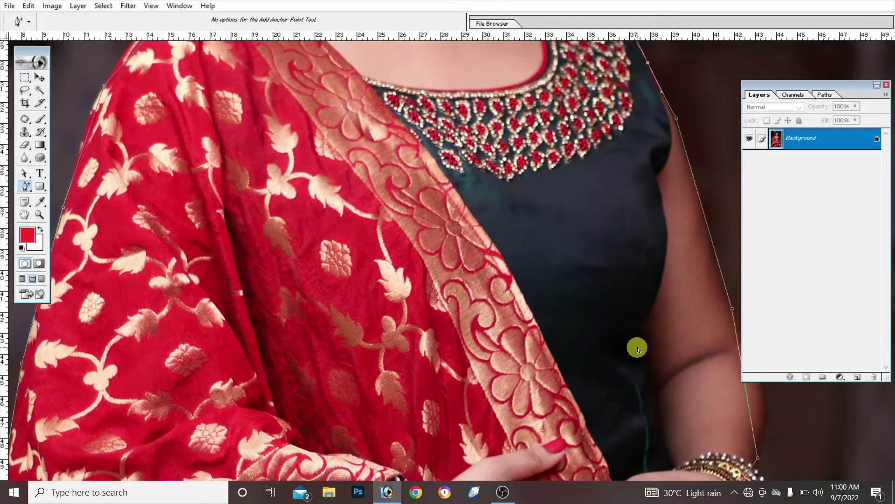
scroll(634, 353, "up", 2)
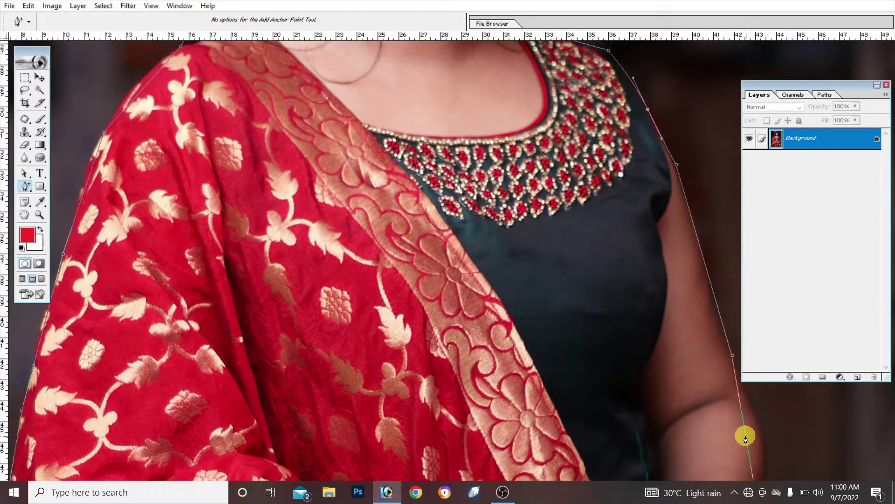
left_click_drag(746, 438, 763, 443)
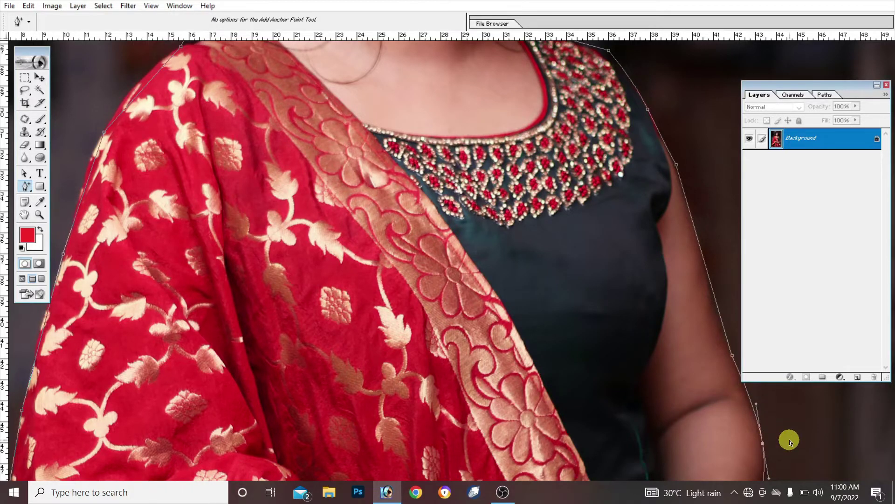
key("ctrl+minus")
Add a wrist anchor and drag curves above and below so the path wraps the bangles and hand.
scroll(790, 442, "down", 5)
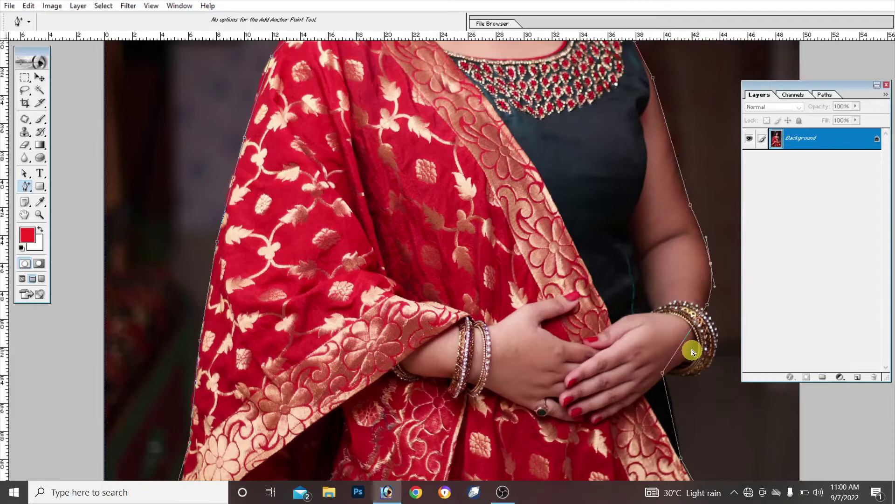
left_click_drag(682, 344, 714, 365)
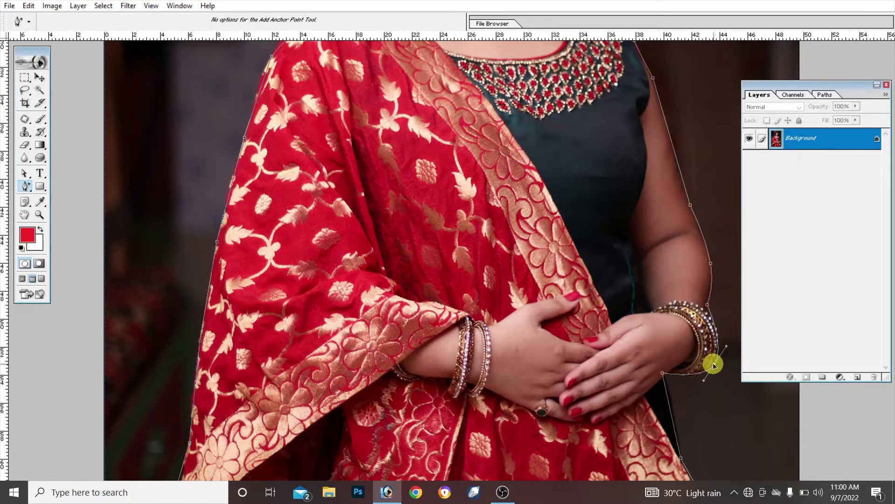
left_click_drag(707, 305, 707, 308)
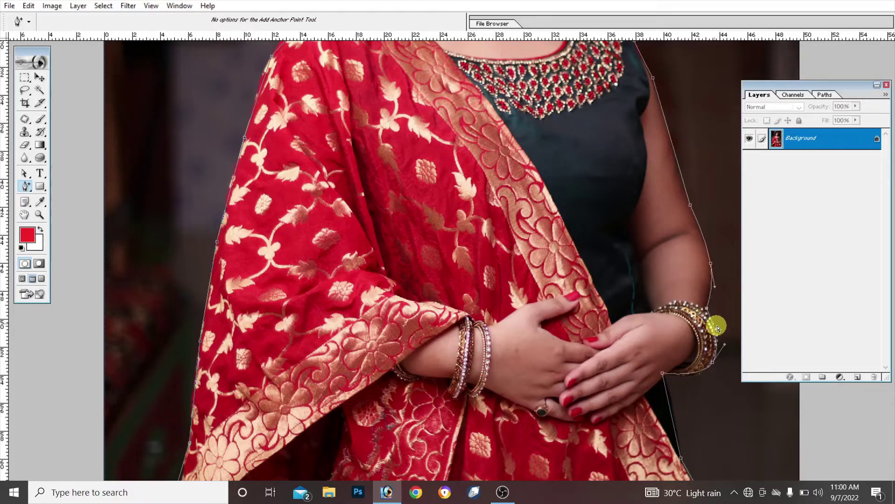
left_click_drag(724, 343, 728, 344)
left_click_drag(664, 376, 672, 382)
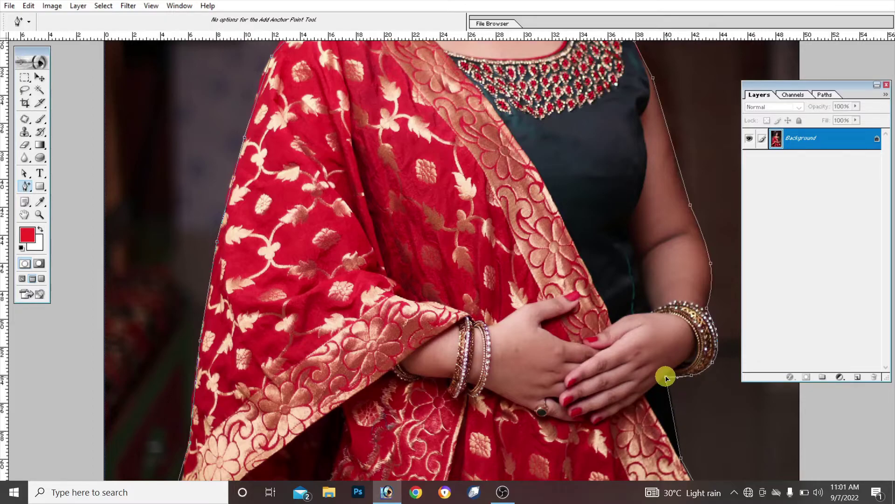
scroll(480, 380, "down", 3)
scroll(361, 392, "up", 1)
scroll(362, 383, "up", 2)
scroll(362, 372, "up", 2)
scroll(362, 373, "up", 2)
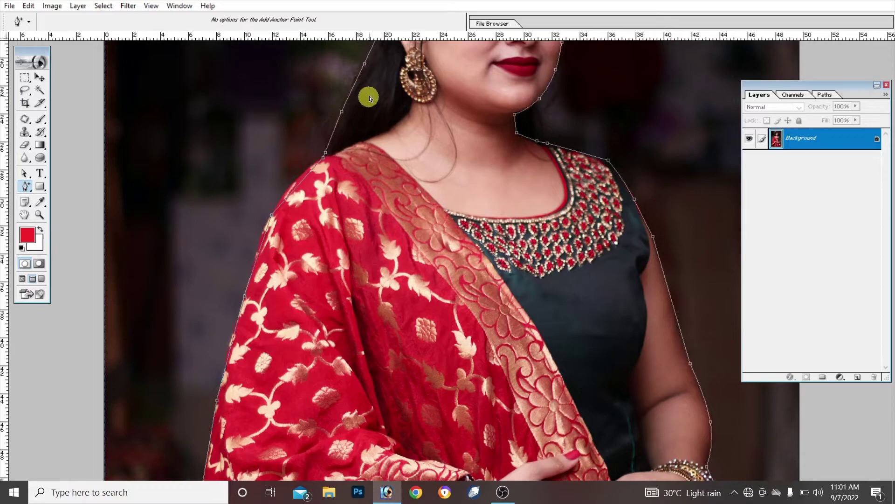
Bow the shoulder segment out along the dupatta with new, adjusted anchors.
key("ctrl+plus")
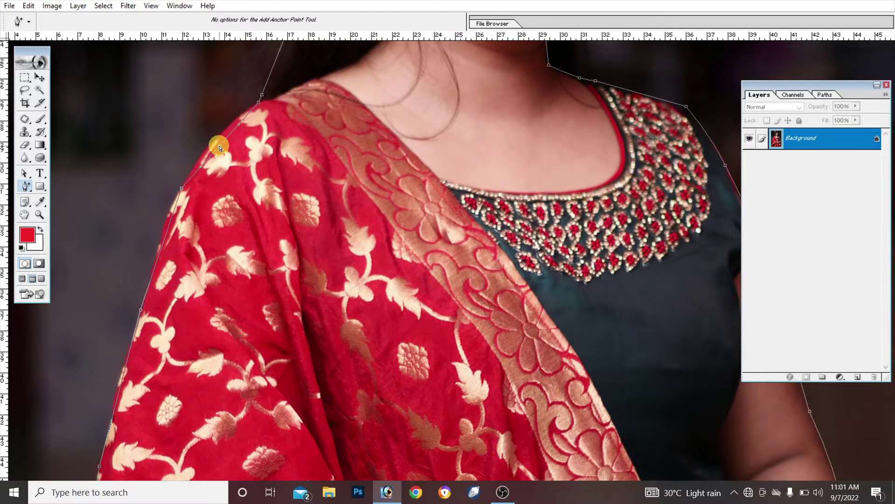
left_click_drag(219, 148, 215, 143)
scroll(207, 237, "down", 2)
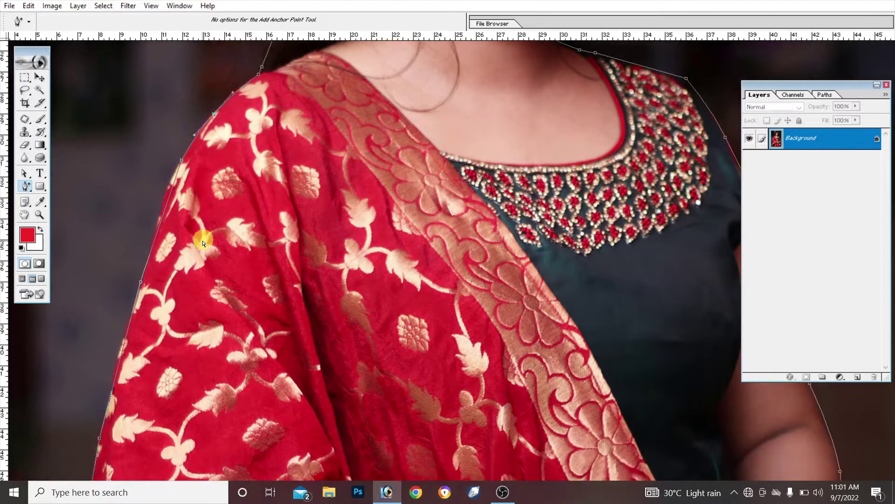
left_click(167, 201)
left_click_drag(164, 200, 163, 199)
left_click_drag(153, 234, 154, 236)
left_click(149, 252)
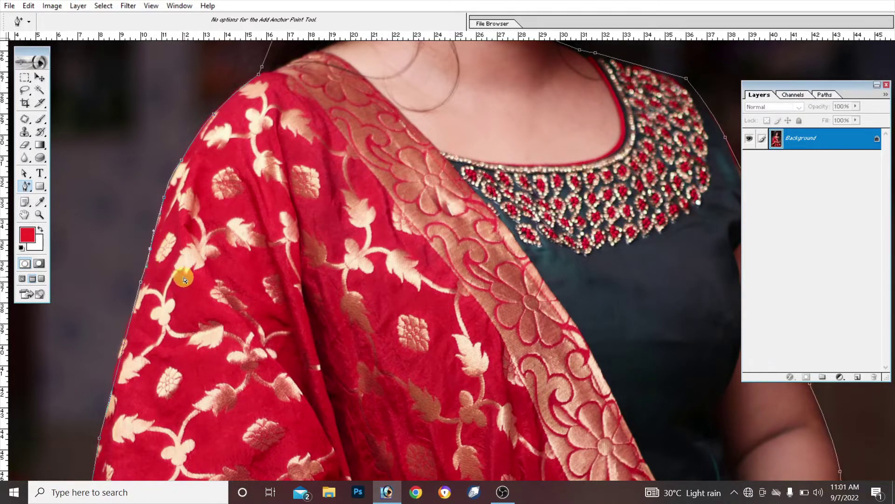
Pull anchors onto the saree's lower-left edge, corner and hem.
scroll(187, 270, "down", 3)
scroll(184, 254, "down", 2)
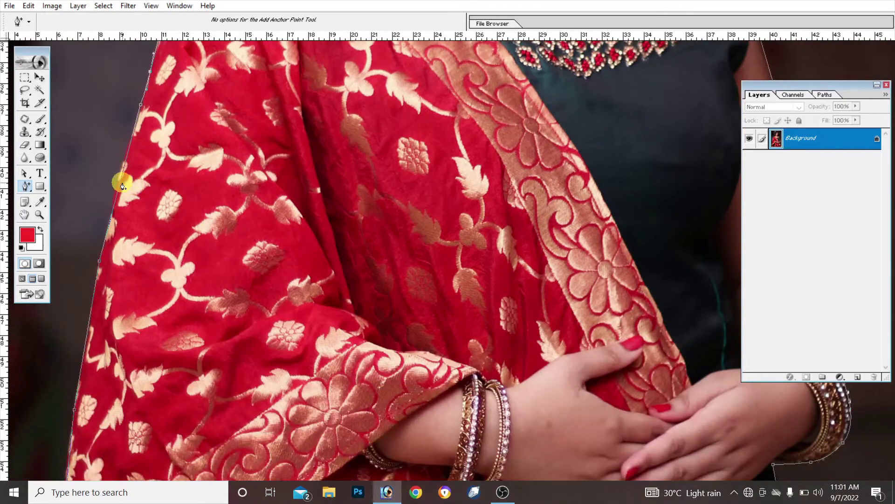
left_click_drag(121, 186, 118, 182)
scroll(280, 257, "down", 8)
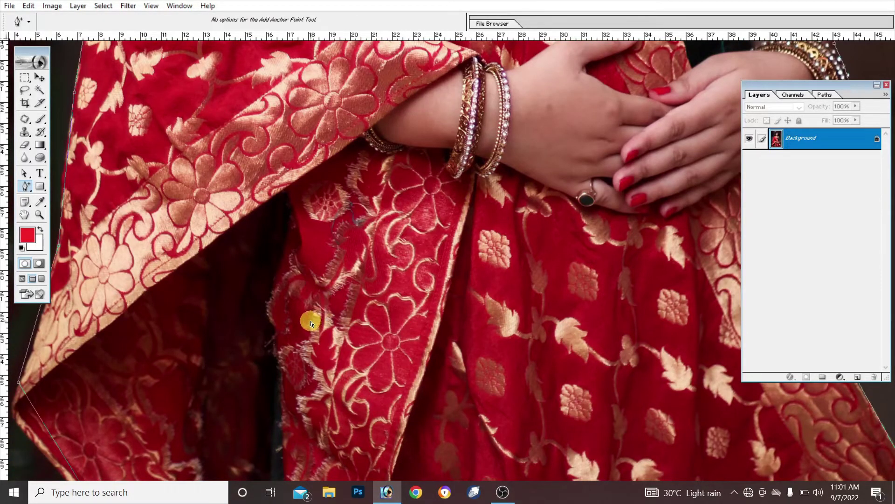
left_click_drag(279, 299, 357, 295)
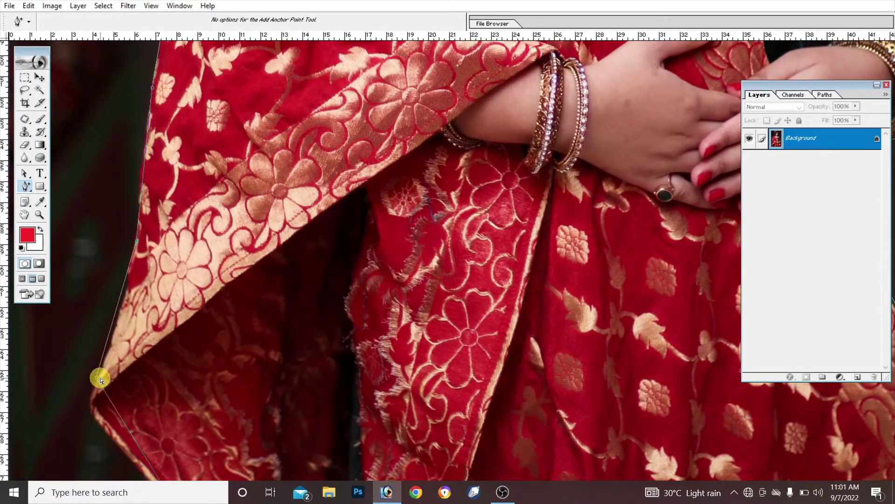
left_click_drag(96, 380, 89, 405)
left_click_drag(111, 335, 108, 337)
scroll(209, 348, "down", 2)
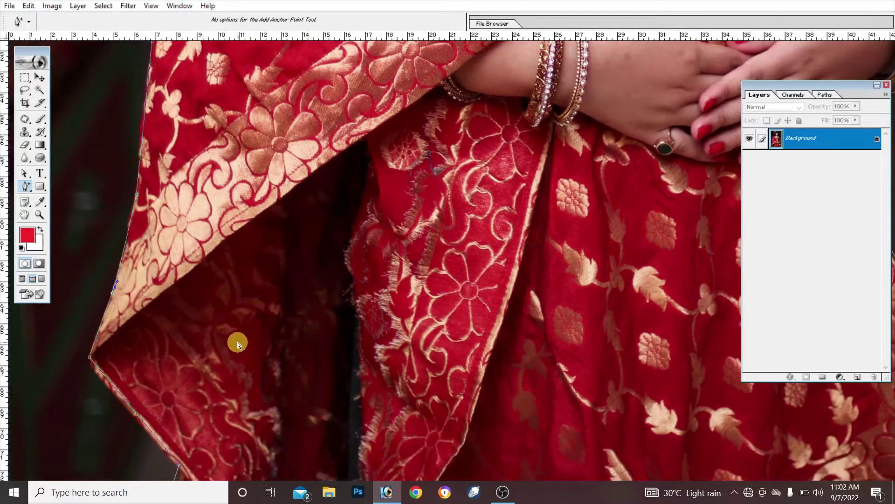
scroll(238, 345, "down", 1)
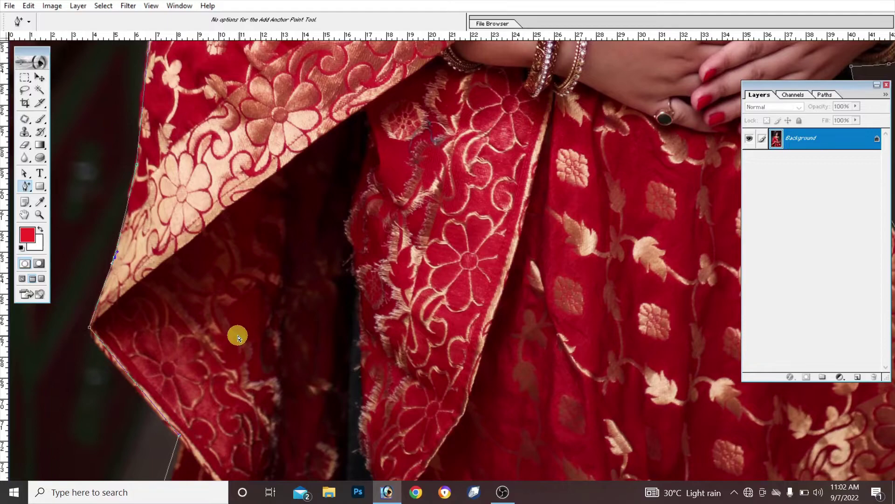
left_click(129, 381)
Load the path as a selection, duplicate Background, and delete the woman from Background copy.
key("ctrl+0")
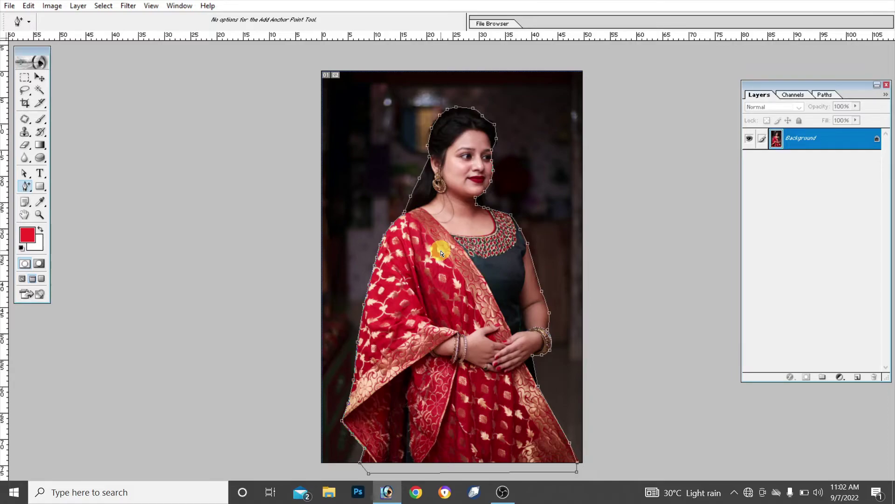
key("ctrl+Return")
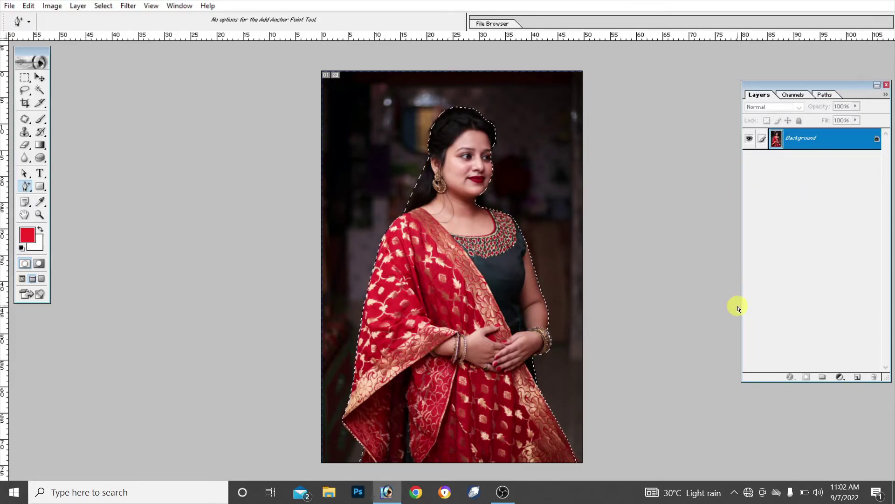
right_click(820, 138)
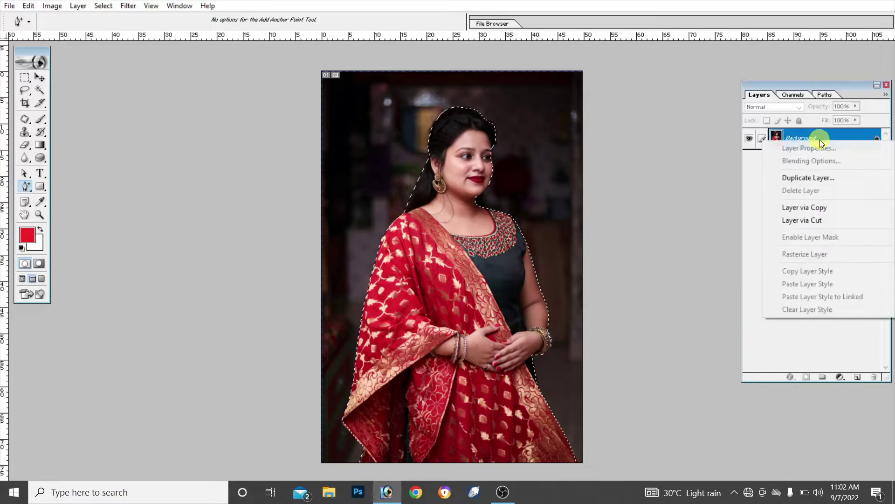
left_click(815, 183)
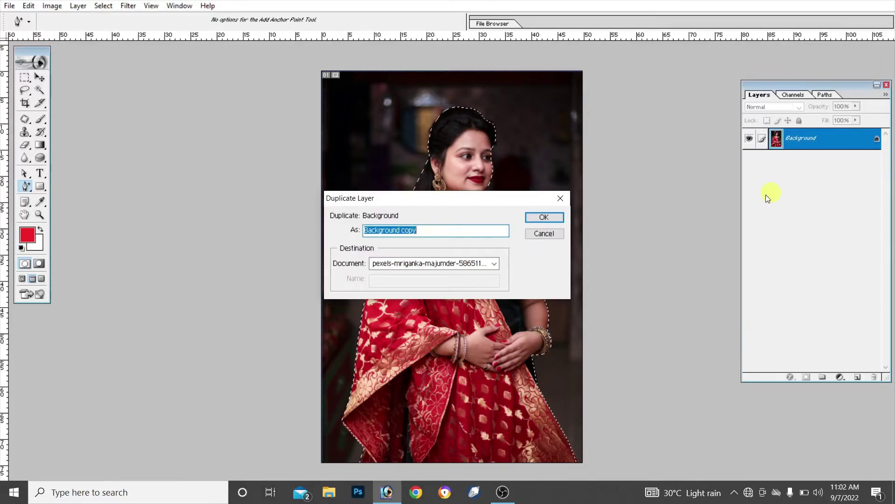
left_click(545, 218)
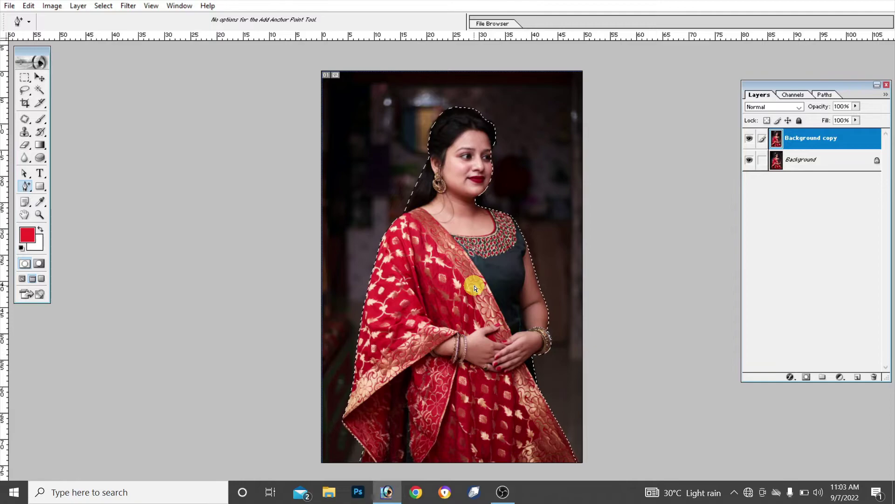
key("Delete")
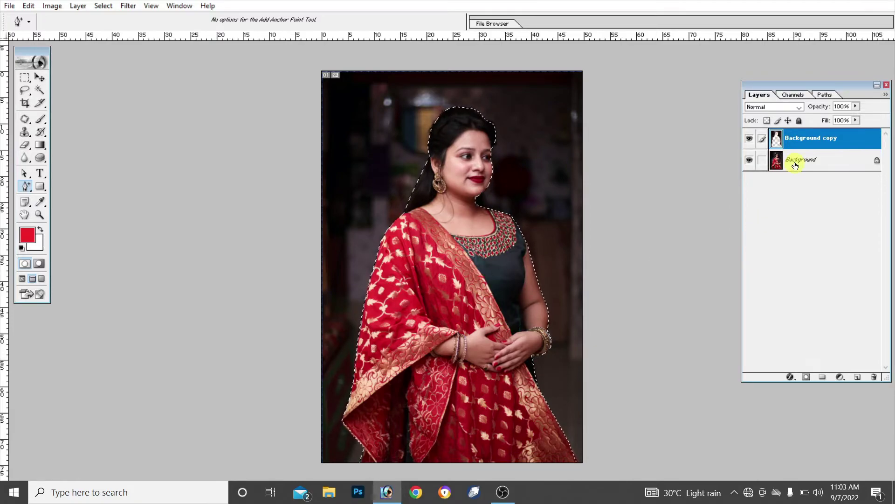
Hide Background, restore the woman, invert the selection to the backdrop, and undo its clearing.
left_click(751, 161)
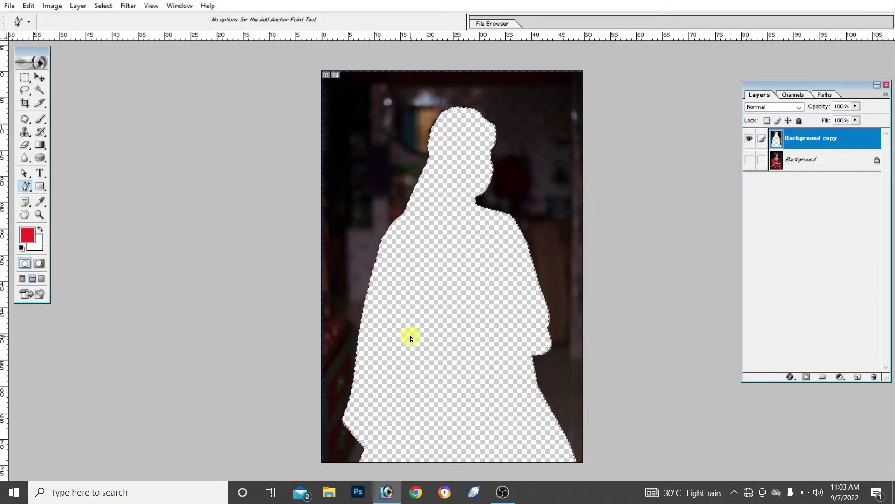
key("ctrl+z")
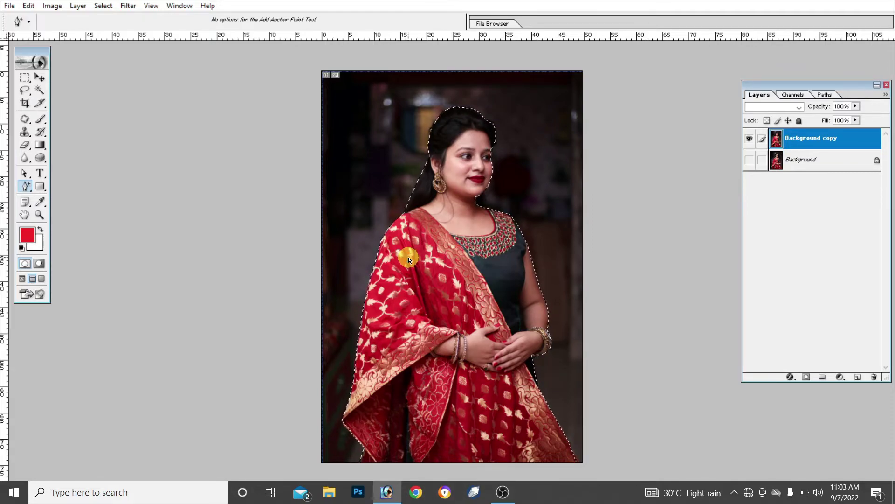
key("ctrl+shift+i")
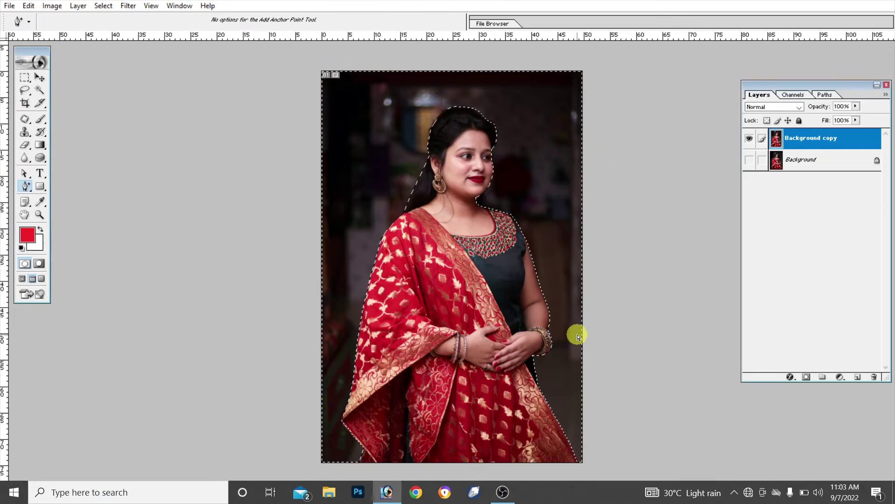
key("Delete")
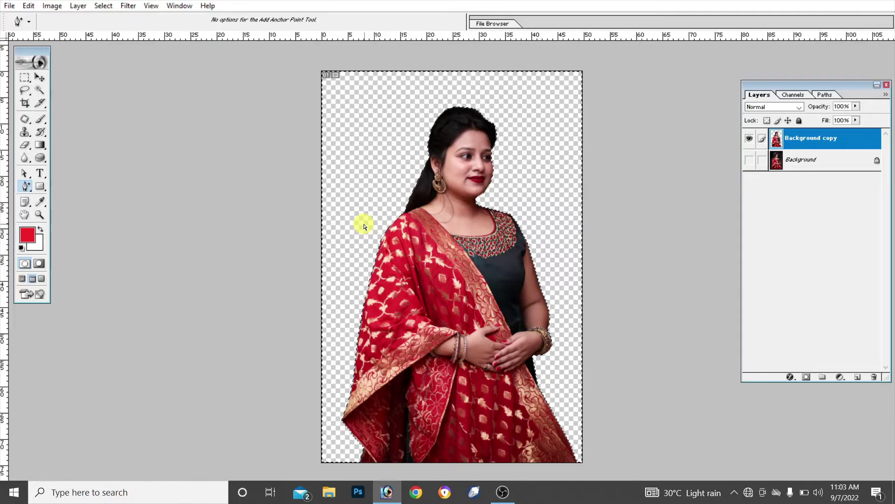
key("ctrl+z")
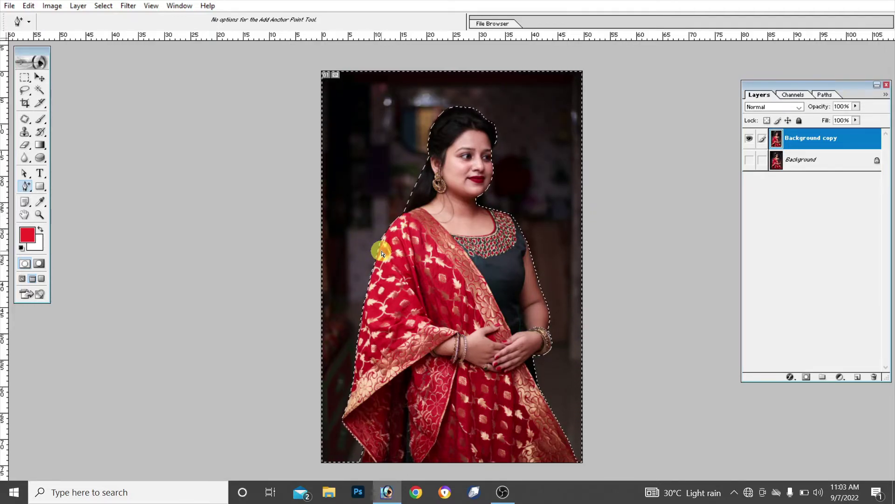
Apply Select > Inverse twice so the backdrop stays selected, and pick the Eraser Tool.
left_click(104, 7)
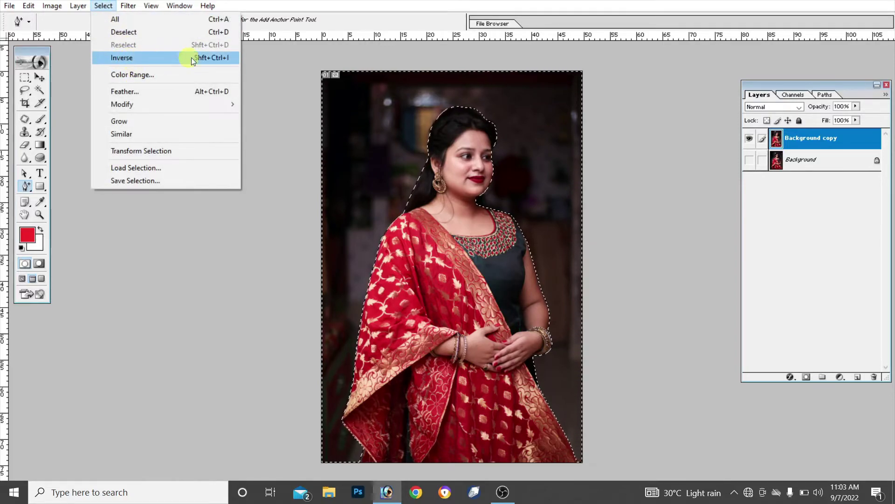
left_click(174, 57)
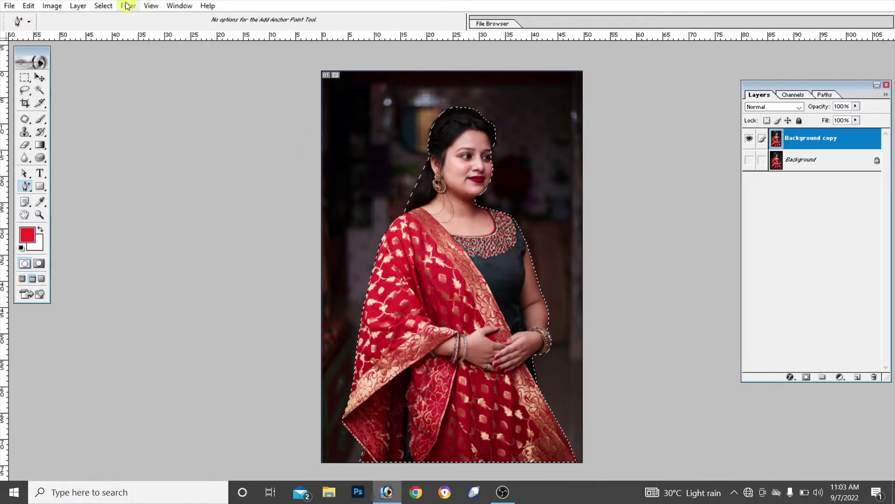
left_click(104, 6)
left_click(125, 59)
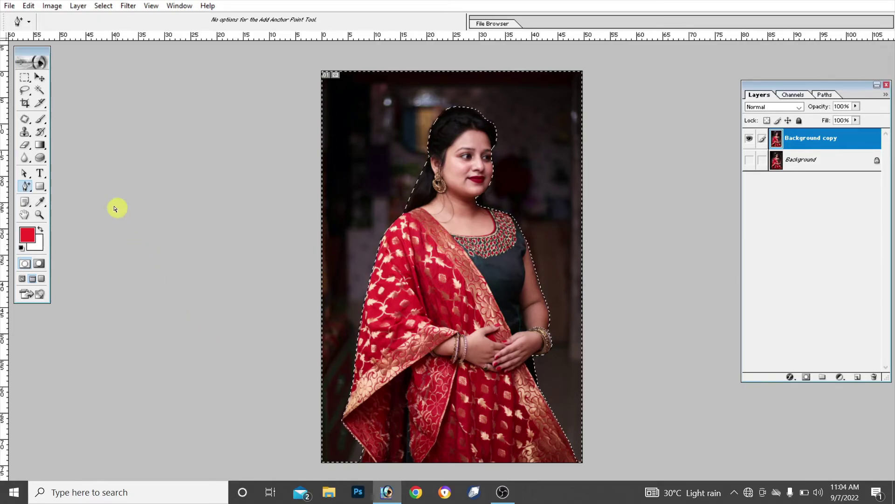
left_click(23, 144)
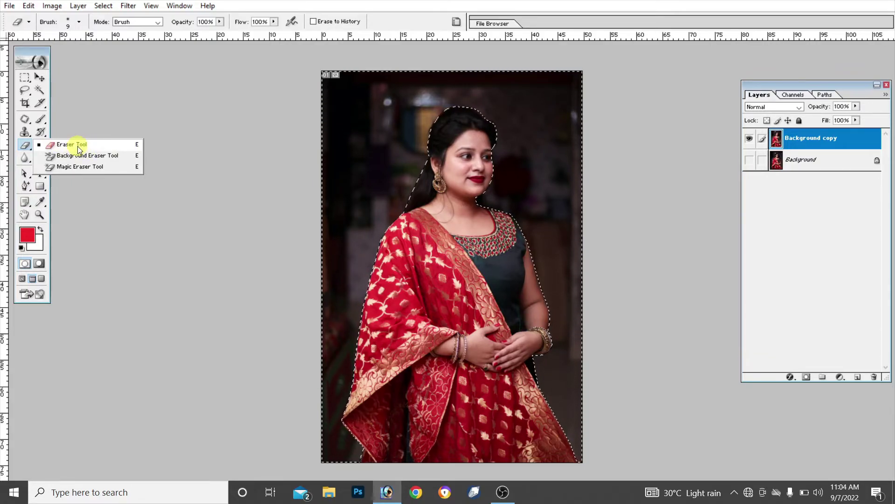
Pass through the standard Eraser and Brush tools, ending on the standard Pen Tool.
left_click(77, 145)
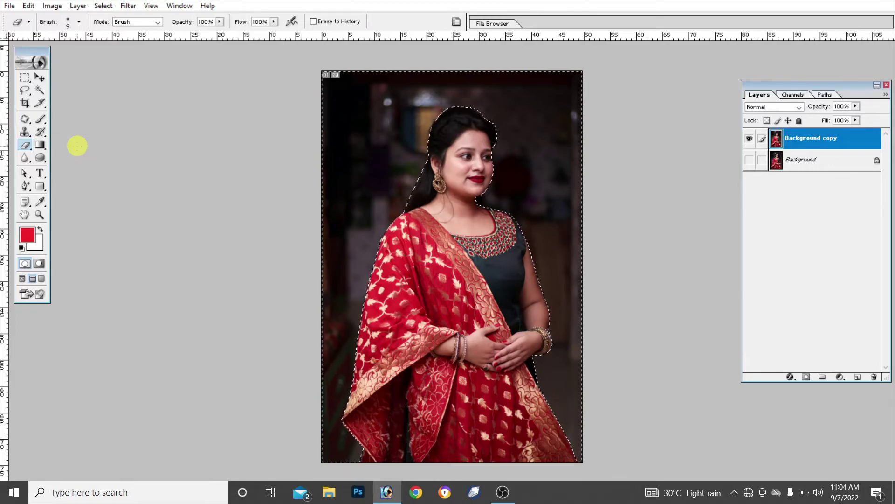
left_click(41, 119)
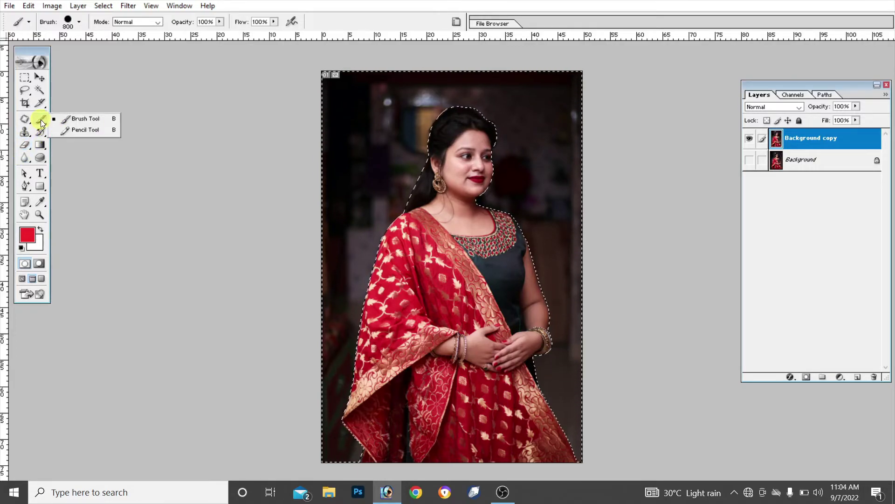
left_click(91, 122)
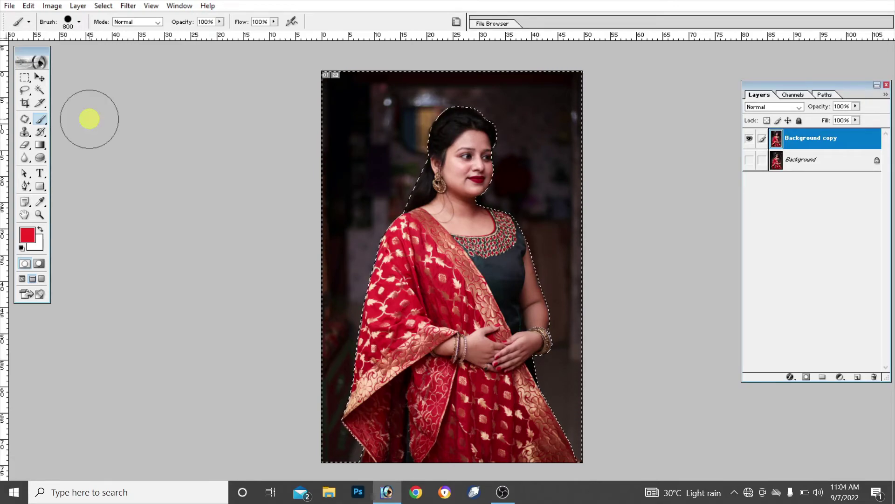
left_click(25, 185)
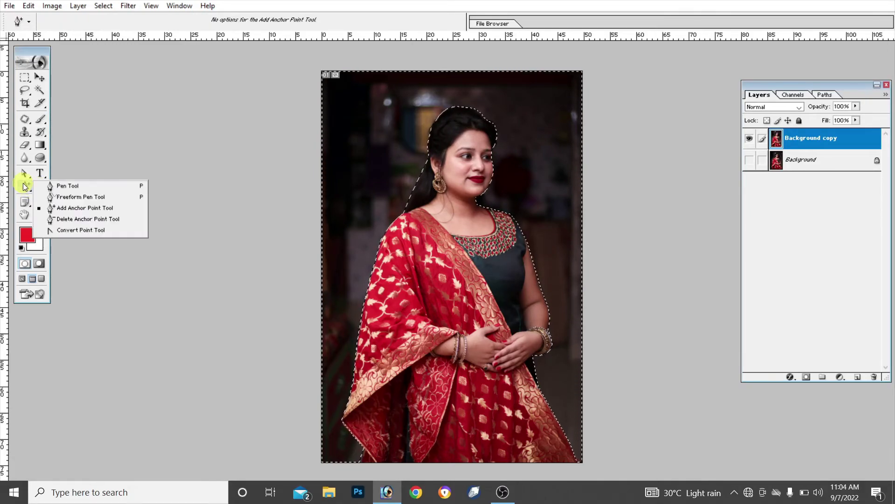
left_click(61, 185)
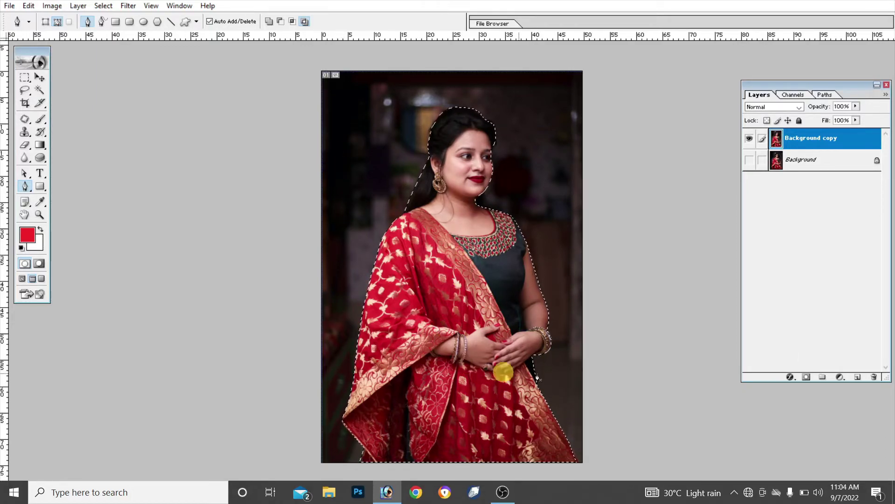
Add a layer mask to Background copy, target its mask thumbnail, and pick the Brush Tool.
left_click(806, 377)
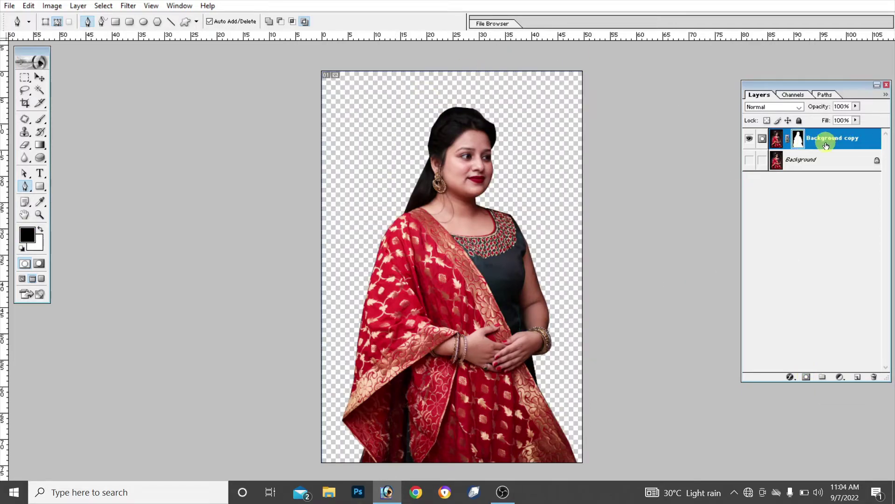
left_click(800, 137)
left_click_drag(40, 120, 79, 117)
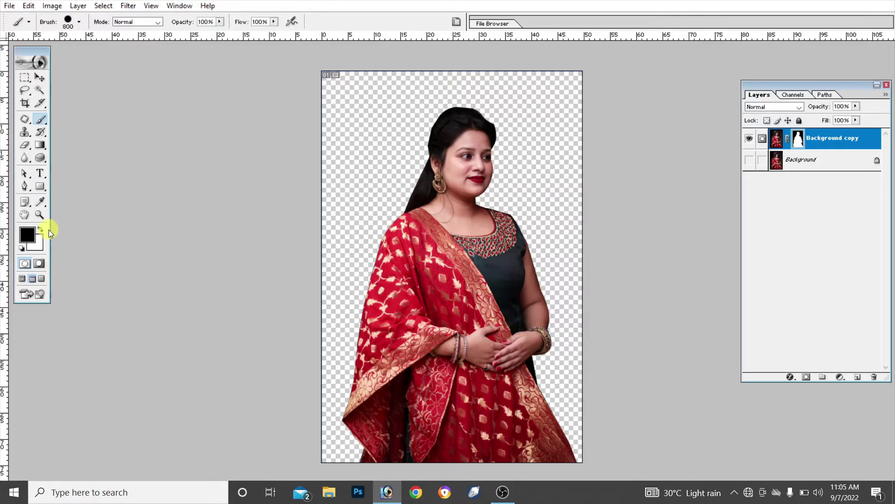
Paint black on the mask over the hair edge and dupatta flap, then undo it.
left_click(29, 236)
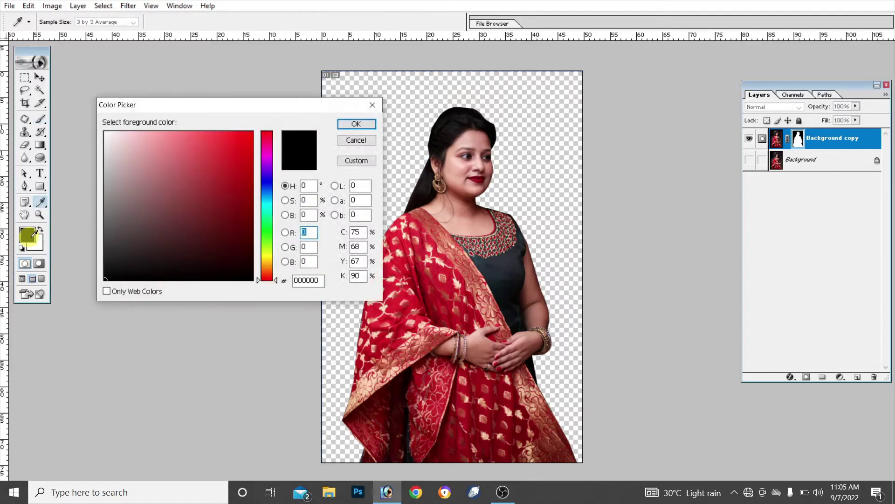
left_click(352, 65)
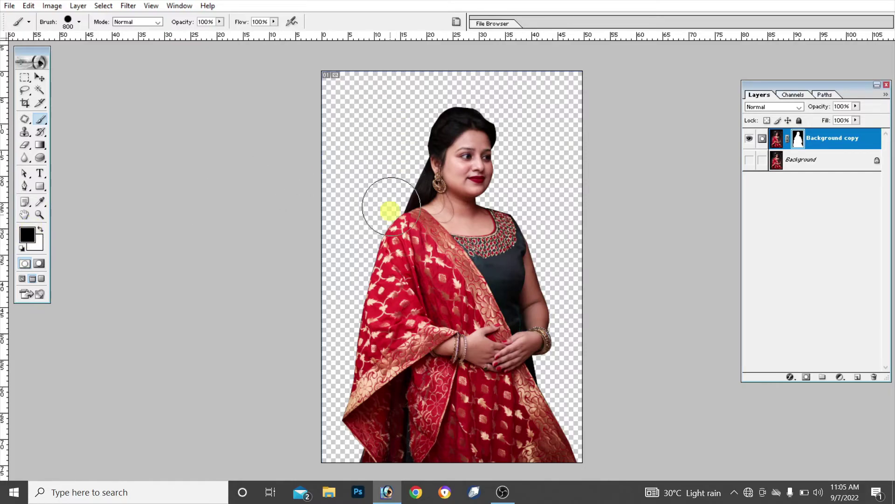
mouse_move(384, 156)
left_mouse_down()
mouse_move(380, 314)
mouse_move(406, 264)
left_mouse_up()
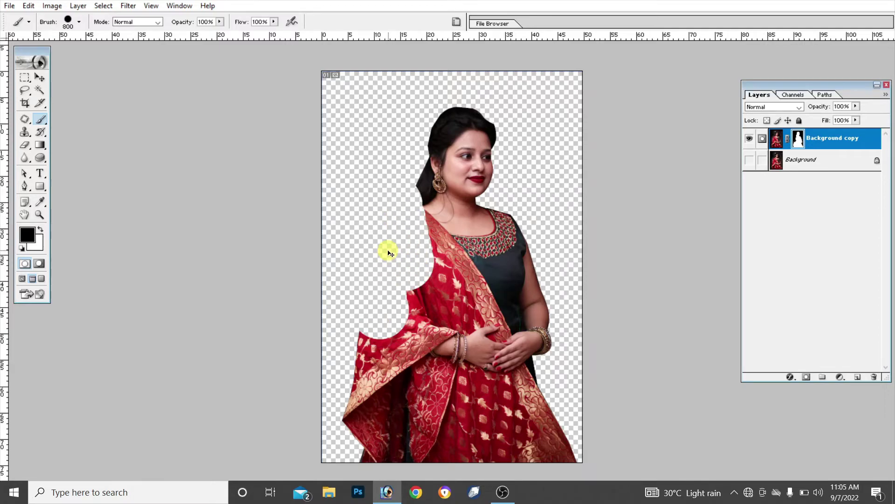
key("ctrl+alt+z")
key("ctrl+alt+z")
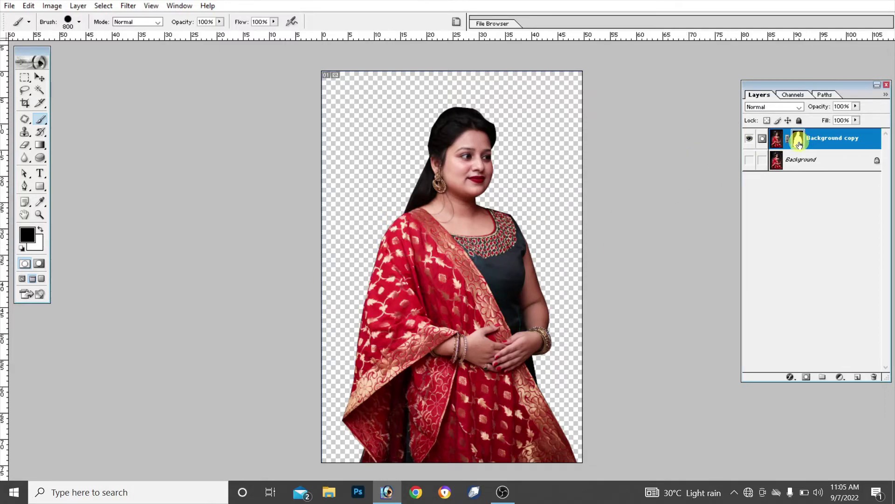
Paint white left of the hair to reveal dark backdrop, then undo some strokes.
left_click(41, 228)
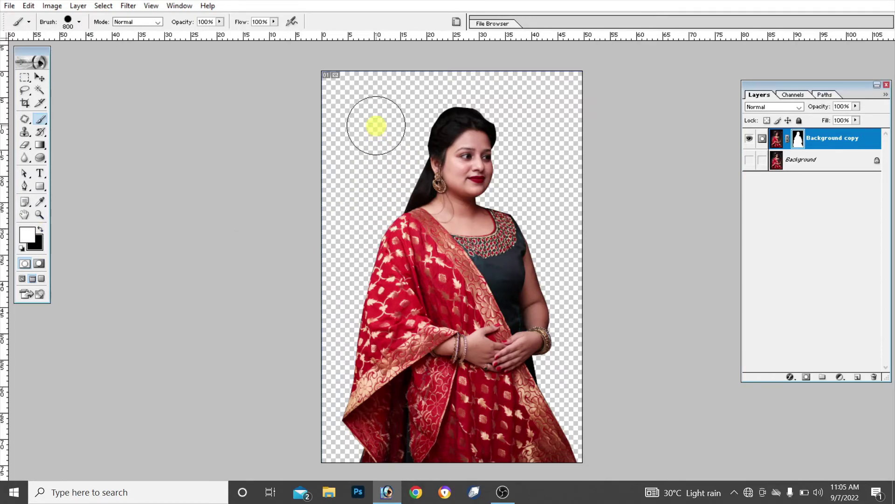
left_click_drag(376, 126, 366, 228)
mouse_move(405, 114)
left_mouse_down()
mouse_move(417, 164)
mouse_move(385, 233)
mouse_move(369, 230)
mouse_move(352, 378)
left_mouse_up()
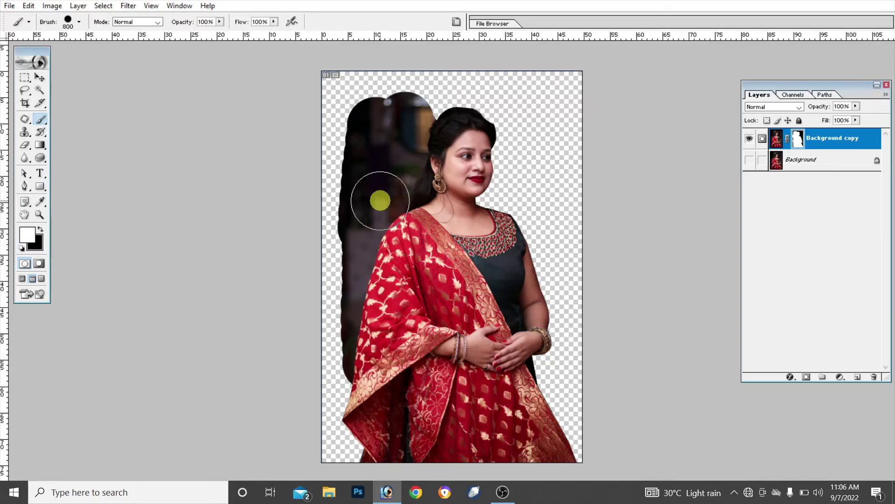
key("ctrl+z")
key("ctrl+alt+z")
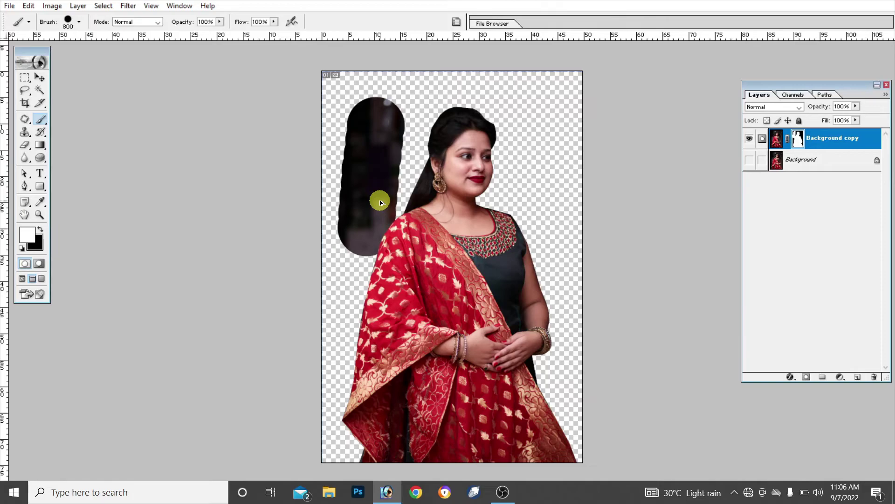
key("ctrl+alt+z")
key("ctrl+plus")
Zoom into the top of the hair, shrink the brush to 175, and smooth the hair's right edge.
key("ctrl+plus")
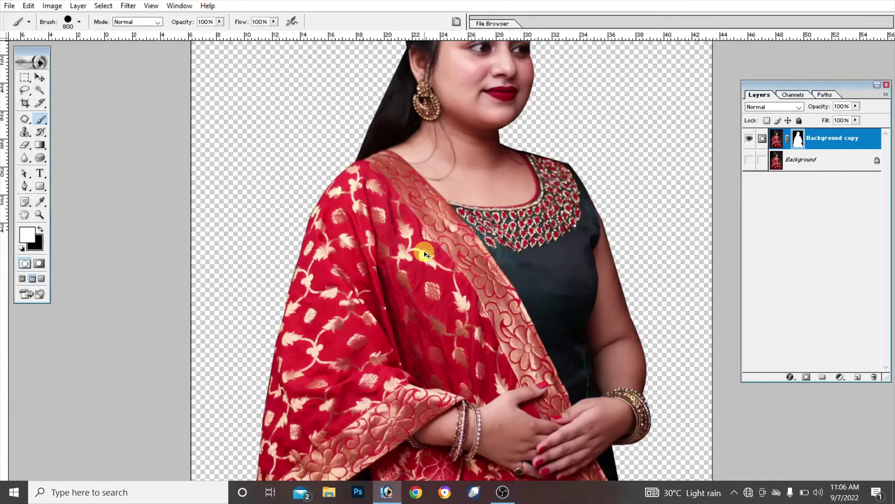
key("ctrl+plus")
key("ctrl+plus")
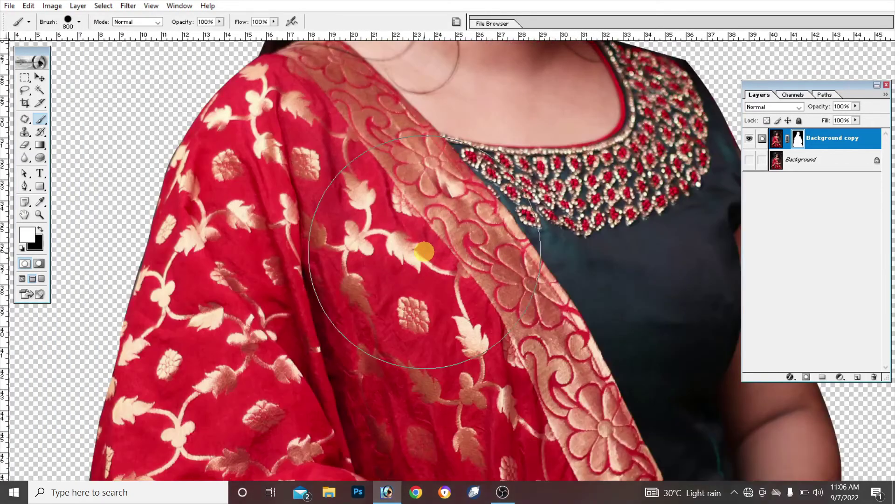
left_click_drag(504, 214, 467, 373)
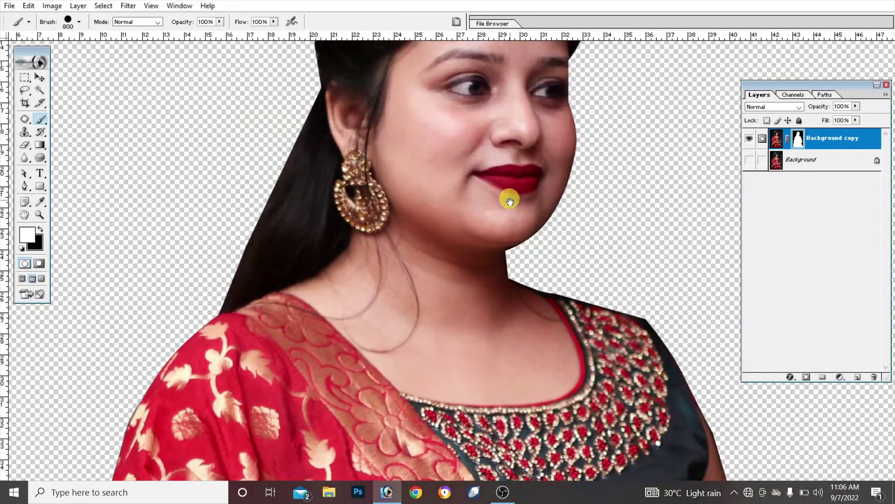
left_click_drag(510, 196, 485, 434)
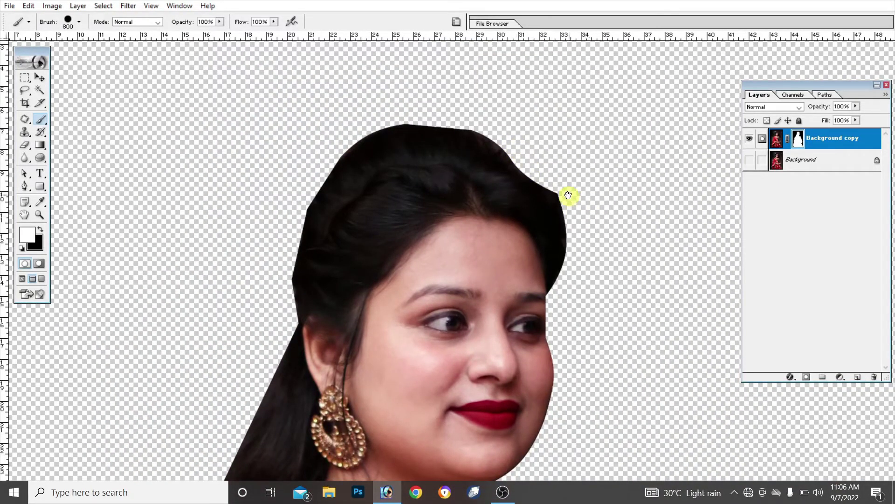
left_click_drag(533, 184, 518, 218)
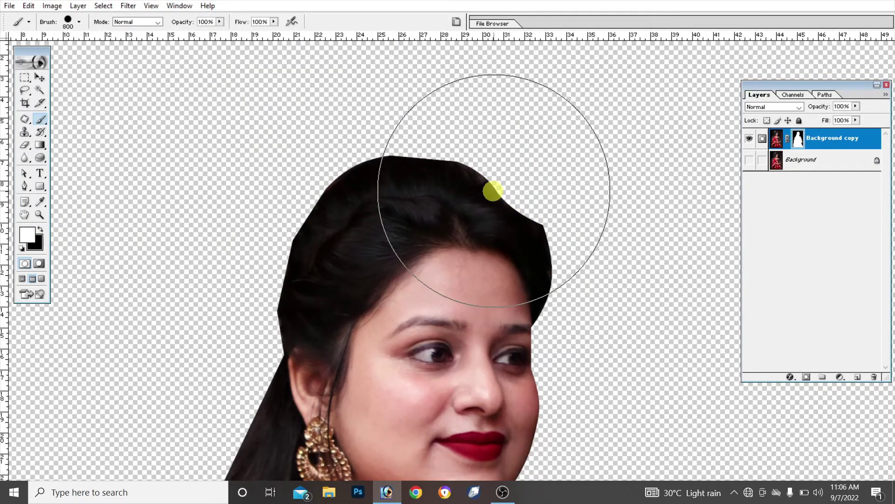
key("bracketleft")
key("bracketleft")
key("bracketleft")
key("bracketleft")
key("bracketleft")
key("bracketleft")
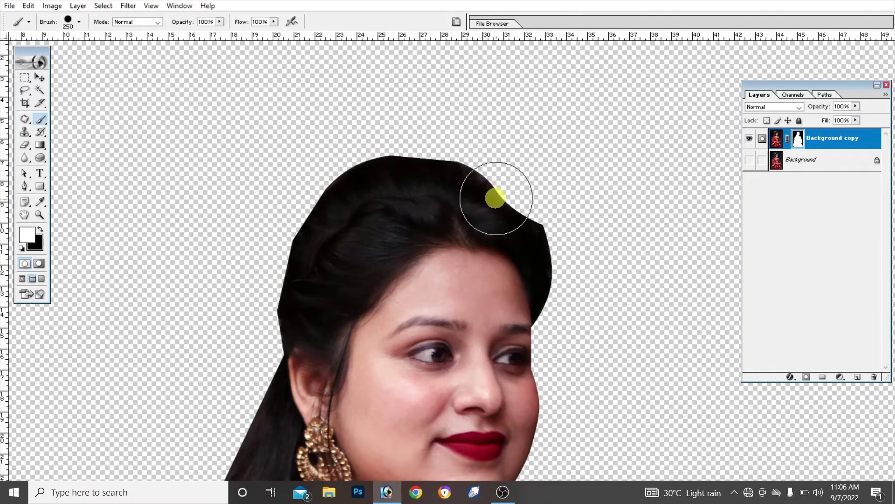
key("bracketleft")
key("bracketleft")
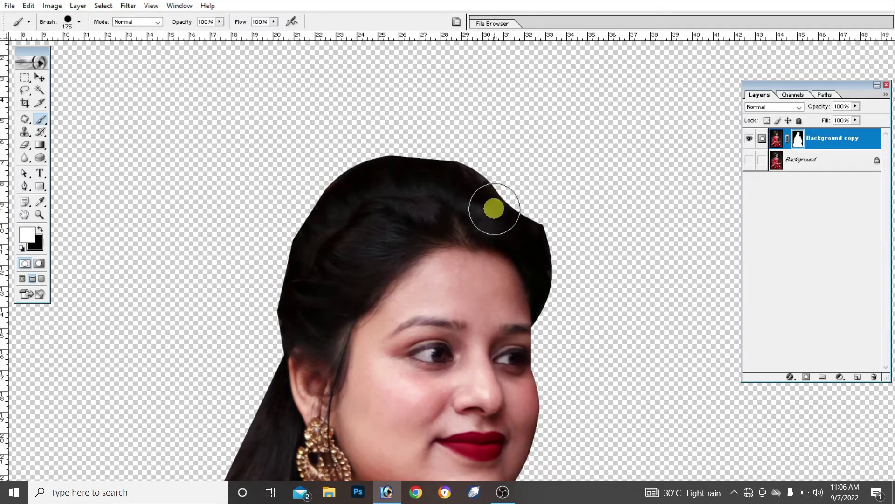
key("bracketleft")
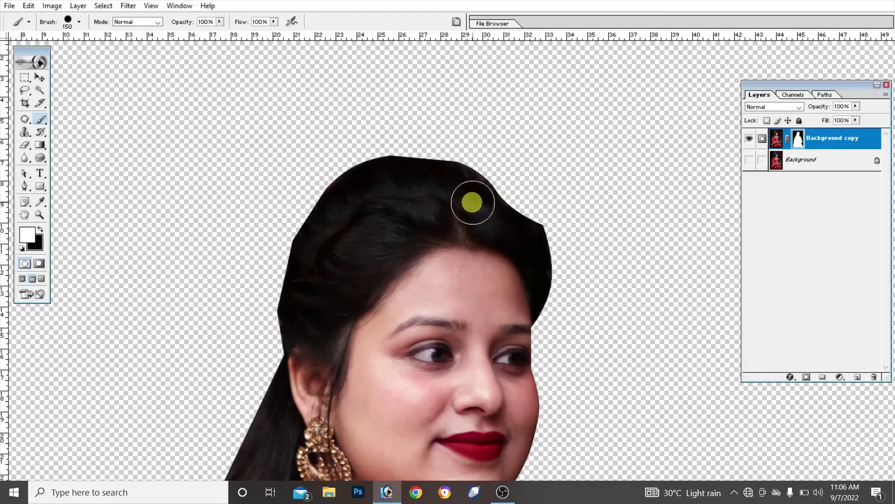
mouse_move(481, 201)
left_mouse_down()
mouse_move(524, 238)
mouse_move(510, 234)
mouse_move(512, 224)
left_mouse_up()
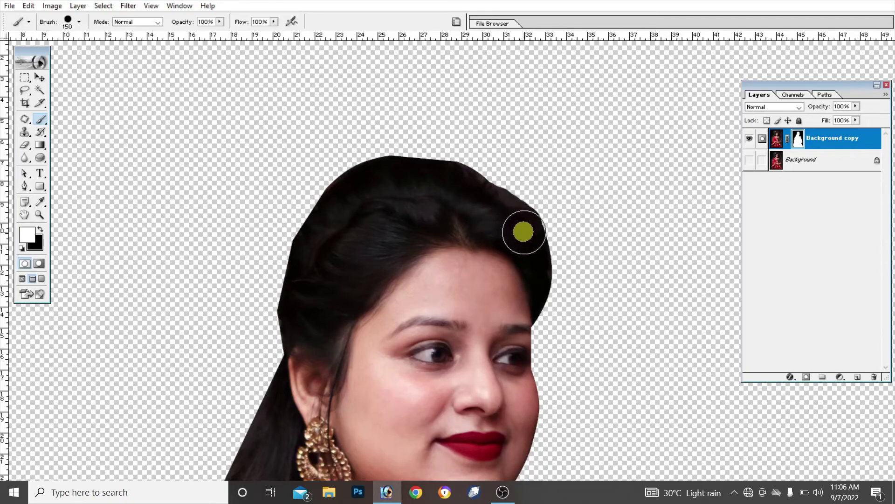
Swap the mask painting colour to black and back while scrolling the view.
scroll(439, 285, "down", 1)
scroll(448, 233, "down", 2)
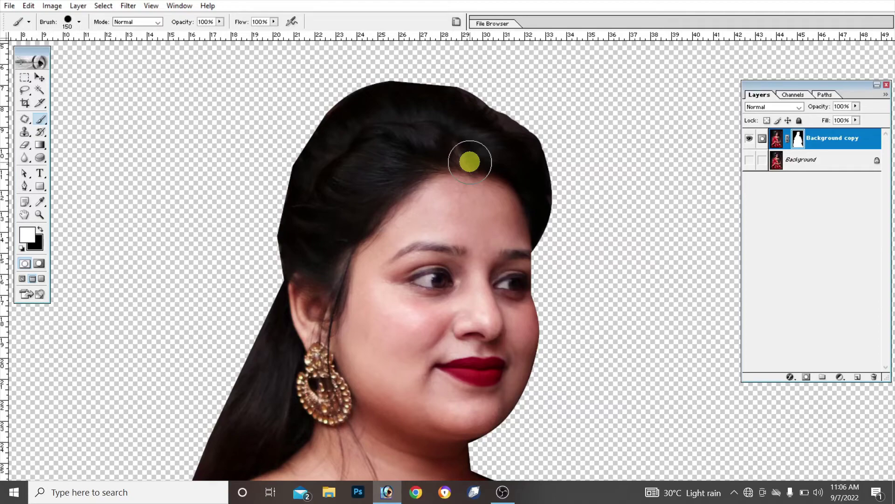
key("x")
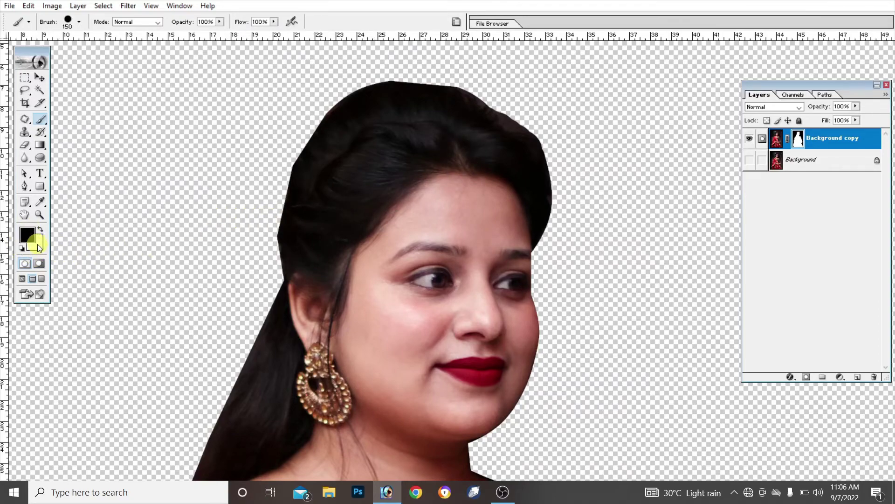
key("x")
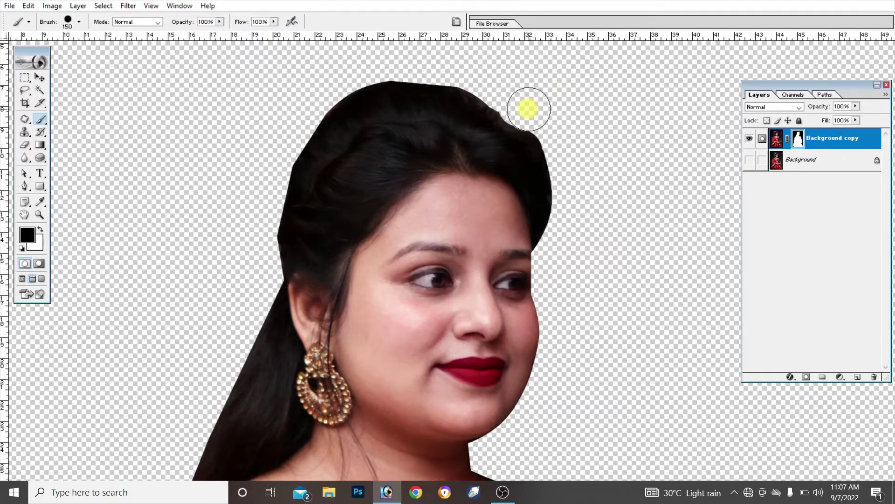
scroll(653, 247, "down", 2)
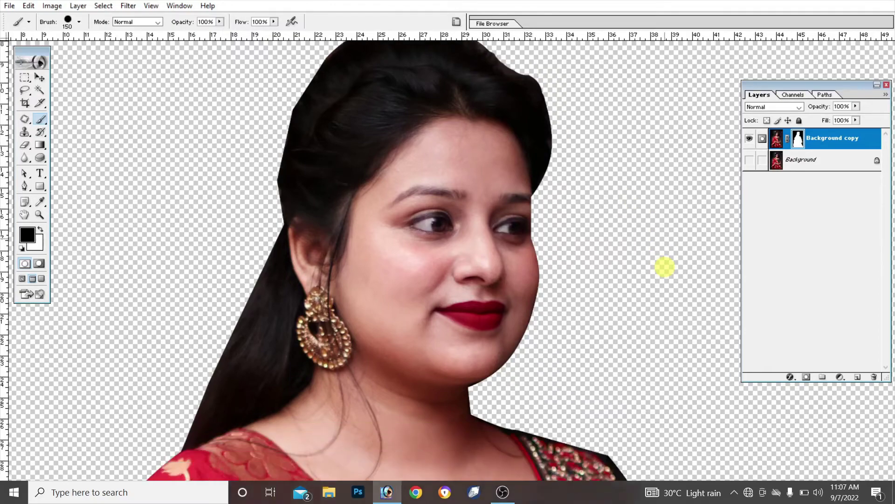
scroll(663, 264, "down", 2)
scroll(664, 265, "down", 3)
scroll(664, 265, "down", 2)
scroll(664, 265, "down", 2)
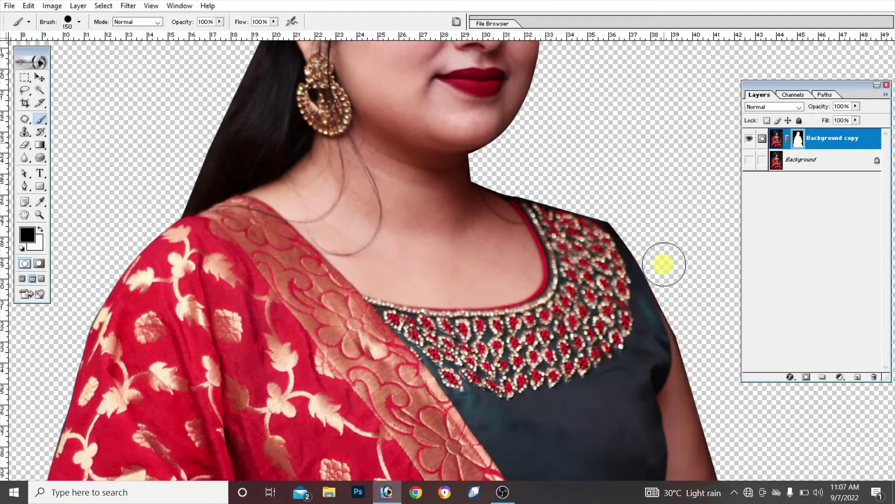
scroll(709, 327, "down", 1)
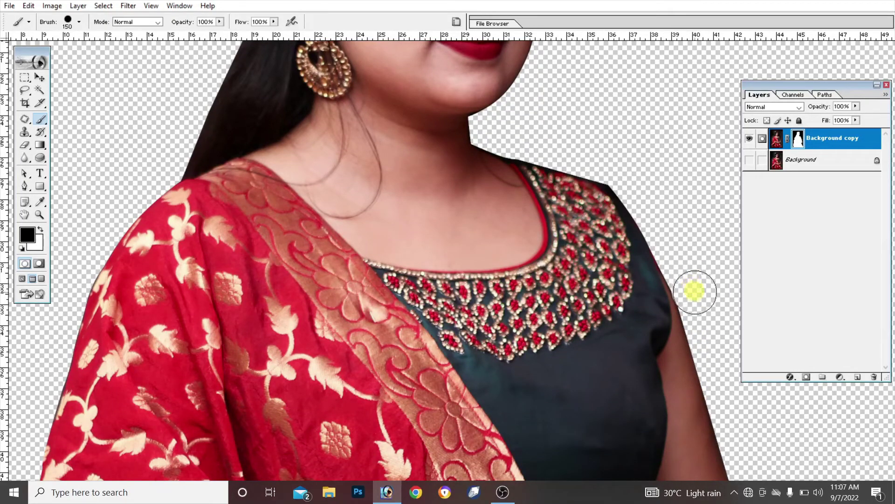
scroll(727, 348, "down", 2)
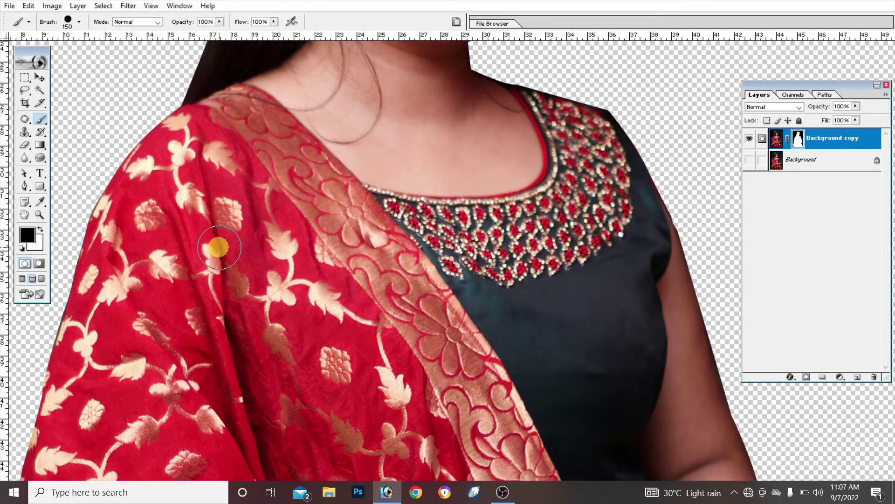
Recentre on the face and reduce the brush size to 100 for finer mask edges.
left_click_drag(219, 247, 259, 498)
scroll(595, 282, "down", 2)
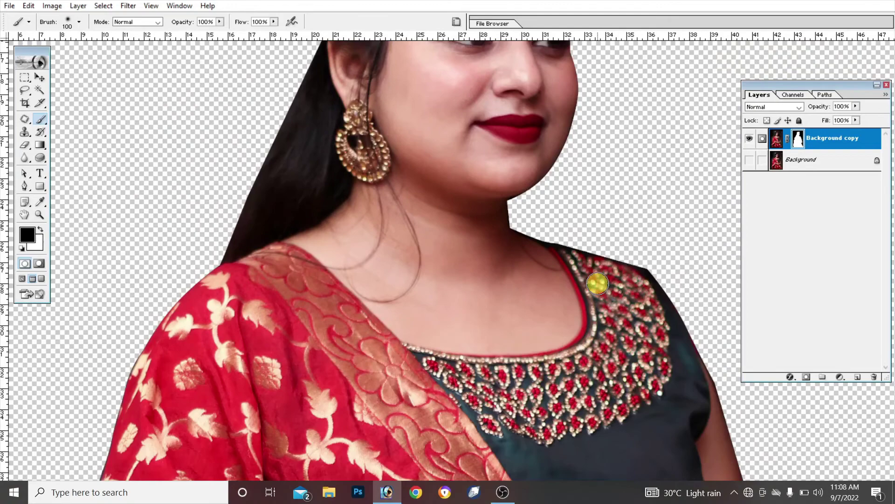
key("bracketleft")
key("bracketleft")
scroll(592, 326, "up", 1)
scroll(593, 336, "up", 1)
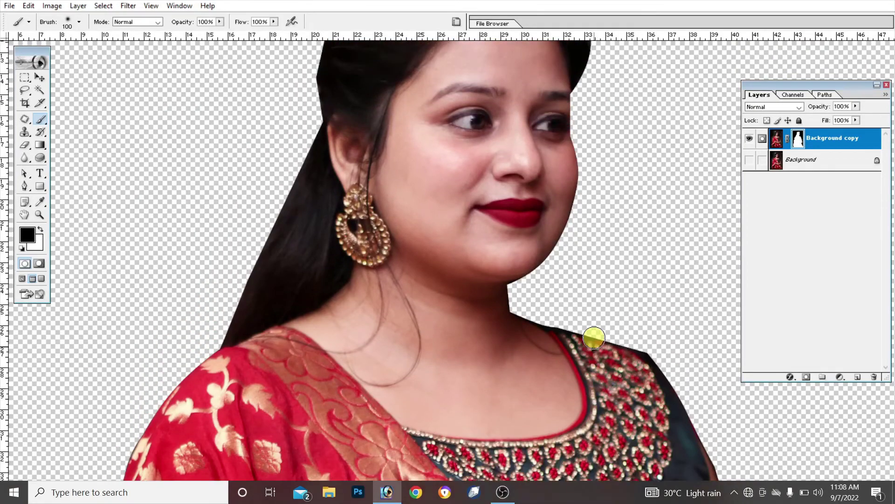
scroll(594, 337, "up", 1)
scroll(600, 320, "up", 1)
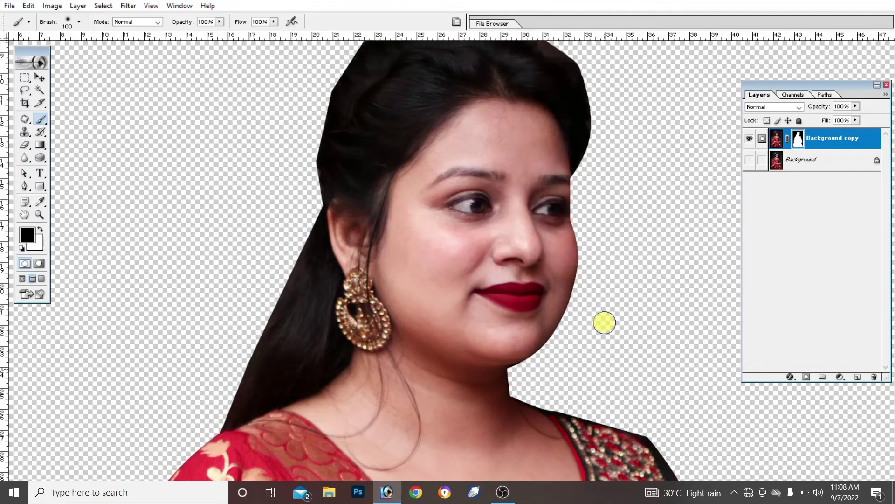
Fit the image on screen and add a new Layer 1 below Background copy.
key("ctrl+0")
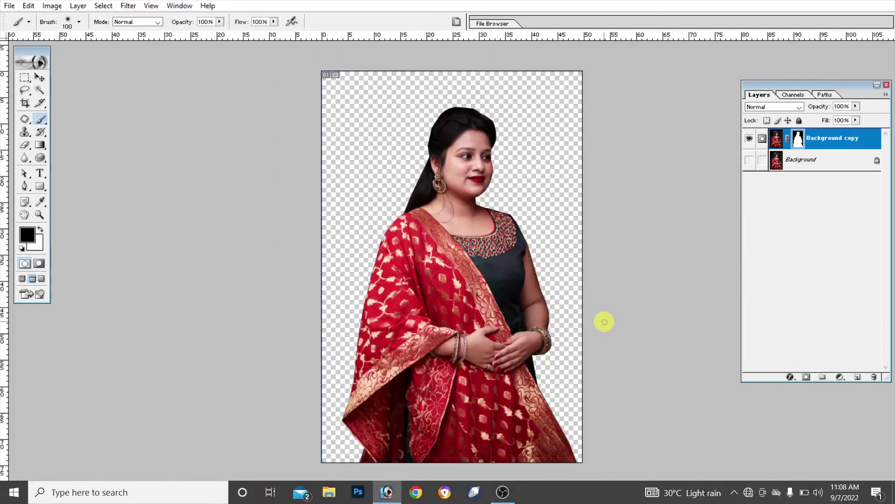
left_click(858, 378)
left_click_drag(818, 137, 821, 173)
Set the foreground colour to blue 2340F0 and fill Layer 1 with it.
left_click(31, 238)
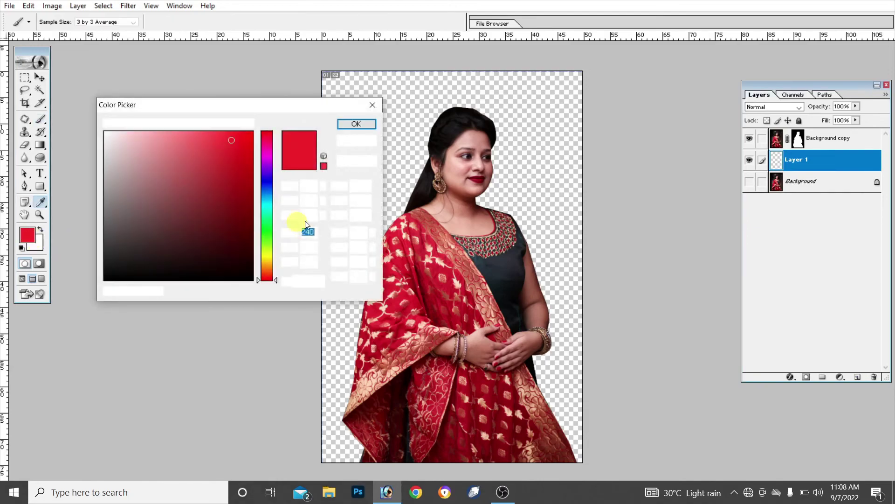
left_click(268, 185)
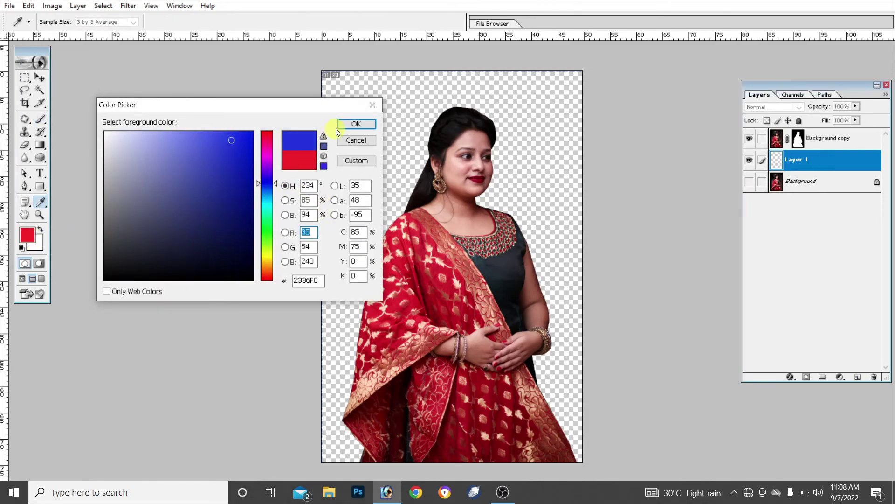
key("b")
left_click(354, 123)
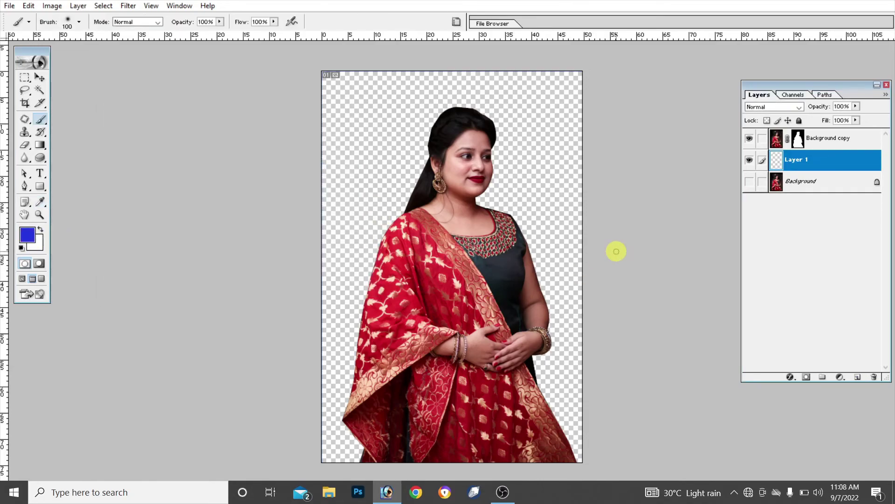
key("alt+BackSpace")
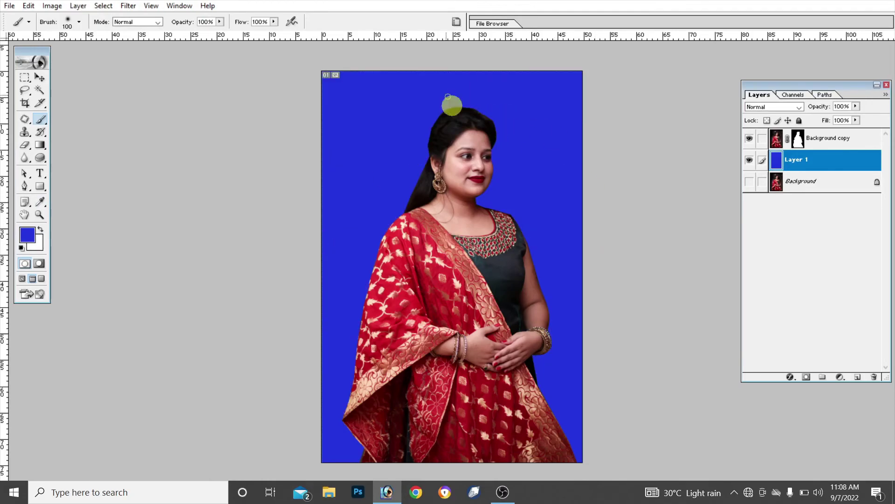
Switch to the Pen tool (P) with the woman still on the blue Layer 1.
left_click(383, 275)
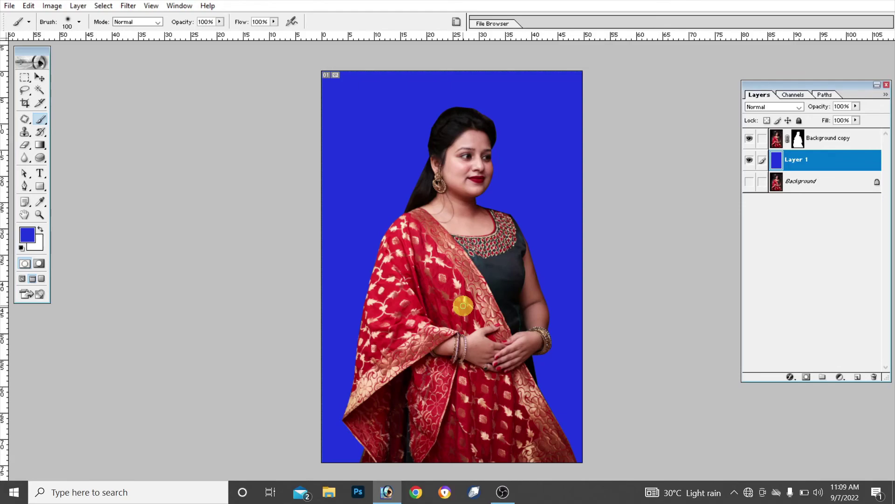
key("p")
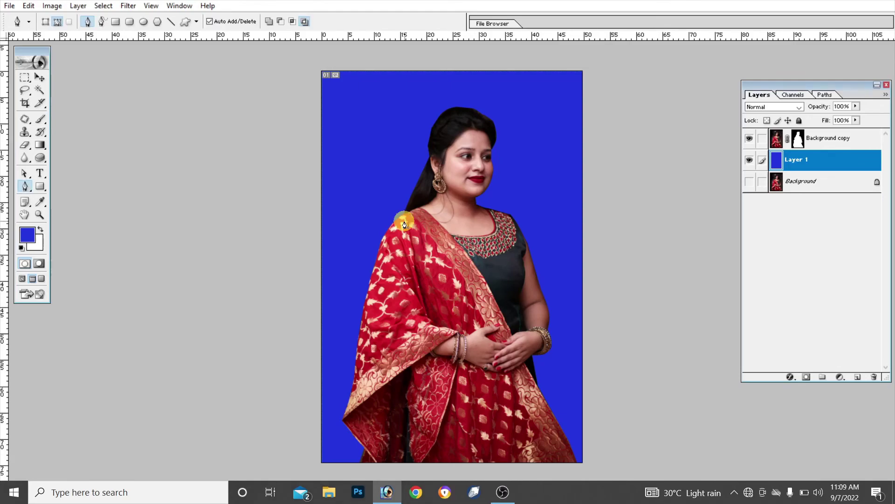